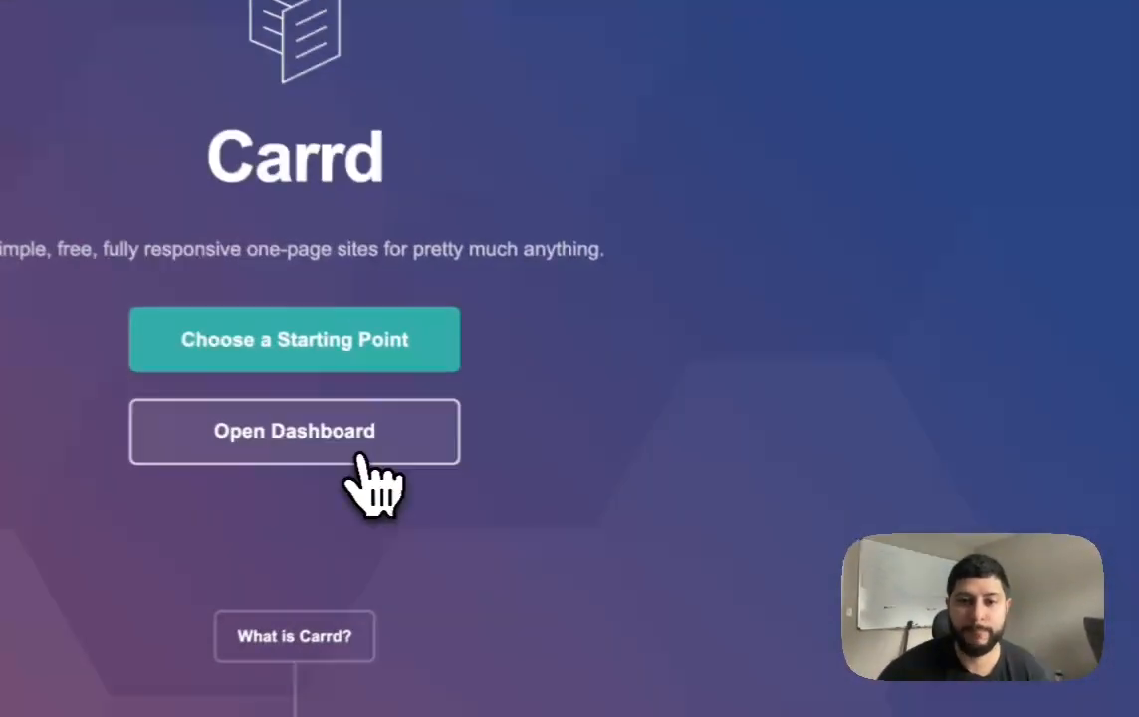
Step: Open the Carrd dashboard and start editing the Retinol Blueprint site
{"action": "left_click", "coordinate": [604, 482]}
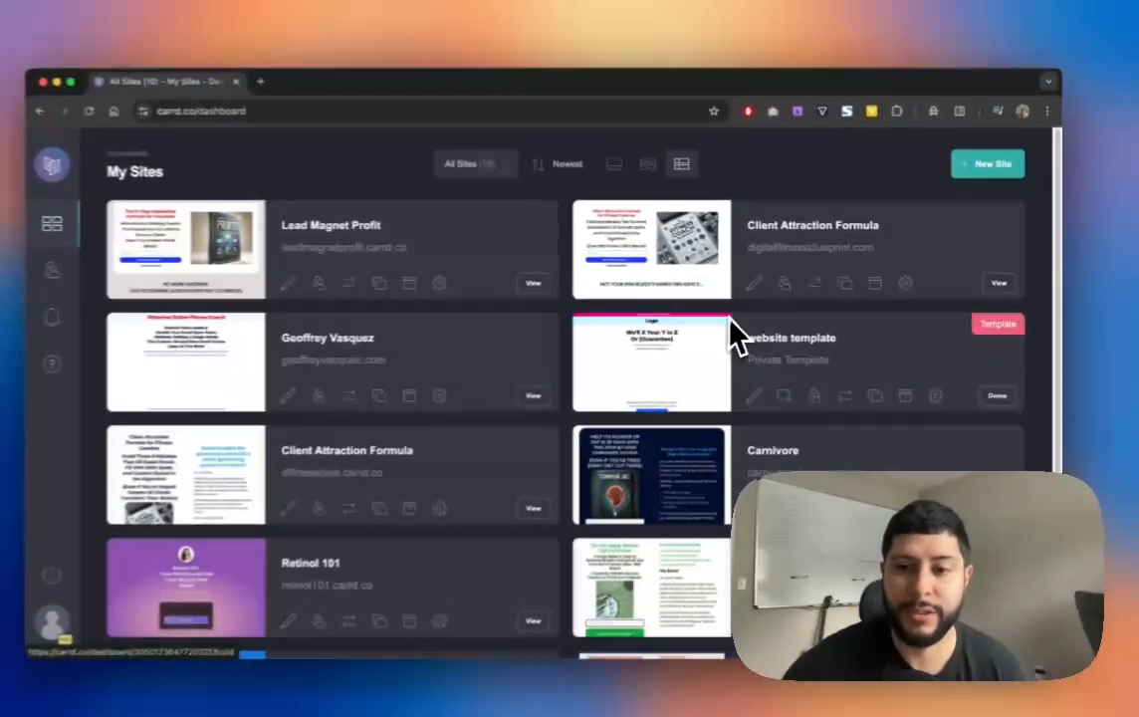
{"action": "scroll", "coordinate": [737, 338], "scroll_direction": "down", "scroll_amount": 3}
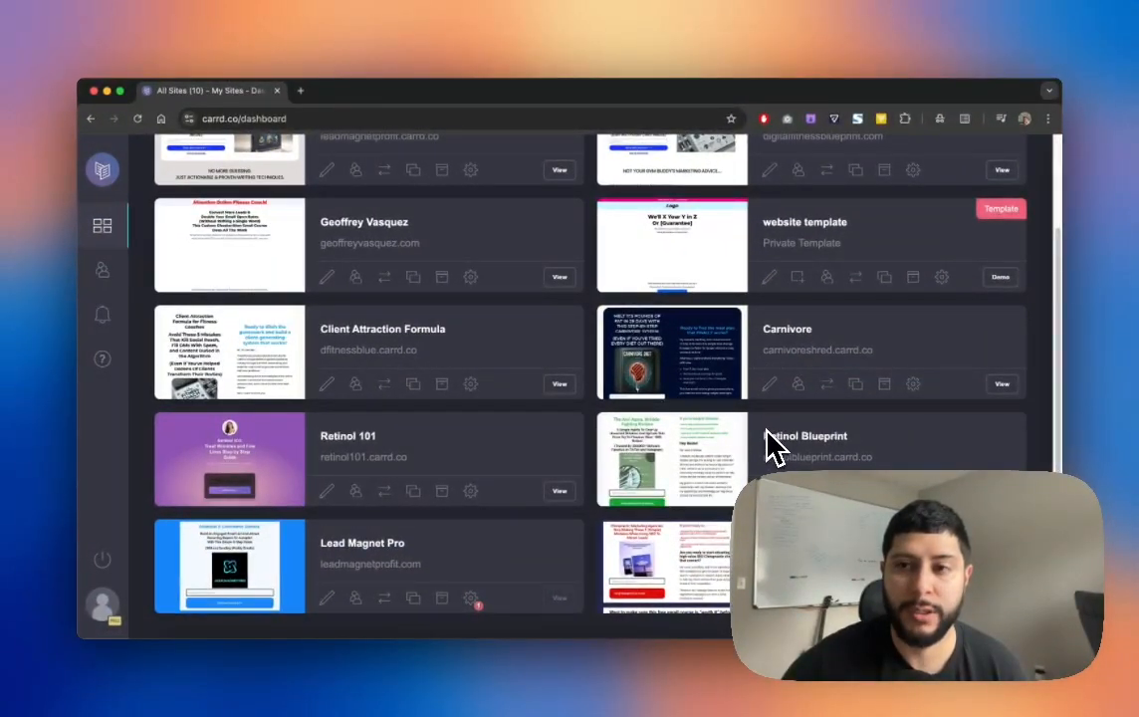
{"action": "scroll", "coordinate": [755, 455], "scroll_direction": "up", "scroll_amount": 3}
{"action": "scroll", "coordinate": [956, 242], "scroll_direction": "down", "scroll_amount": 2}
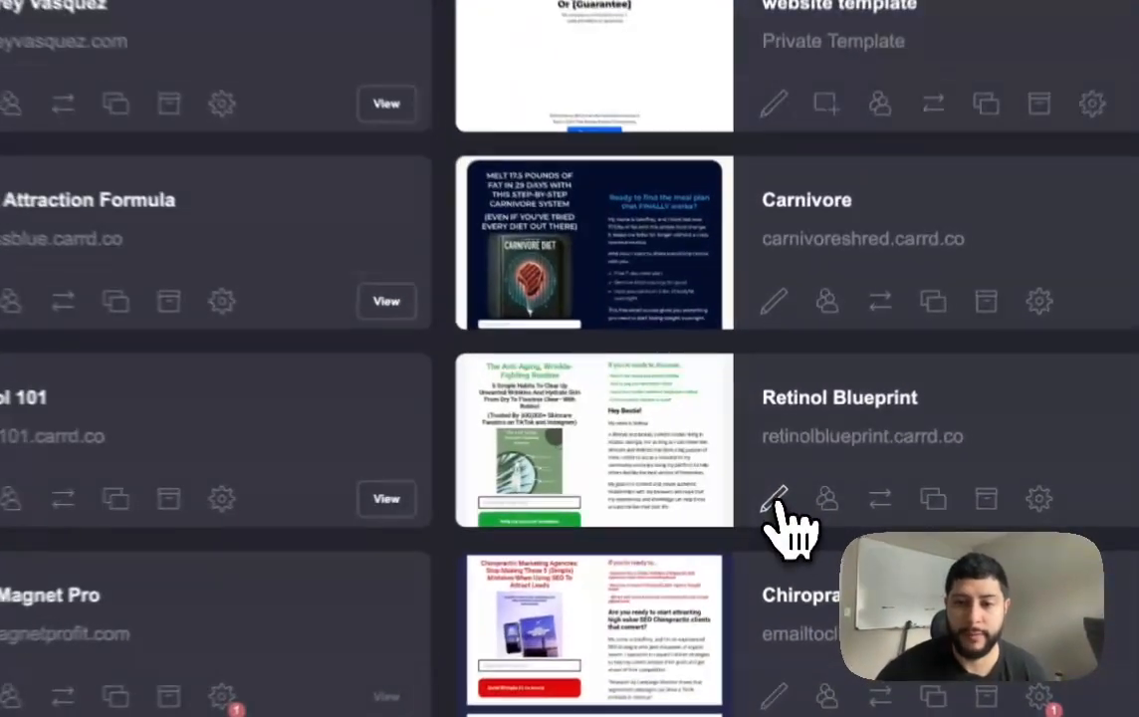
{"action": "left_click", "coordinate": [768, 489]}
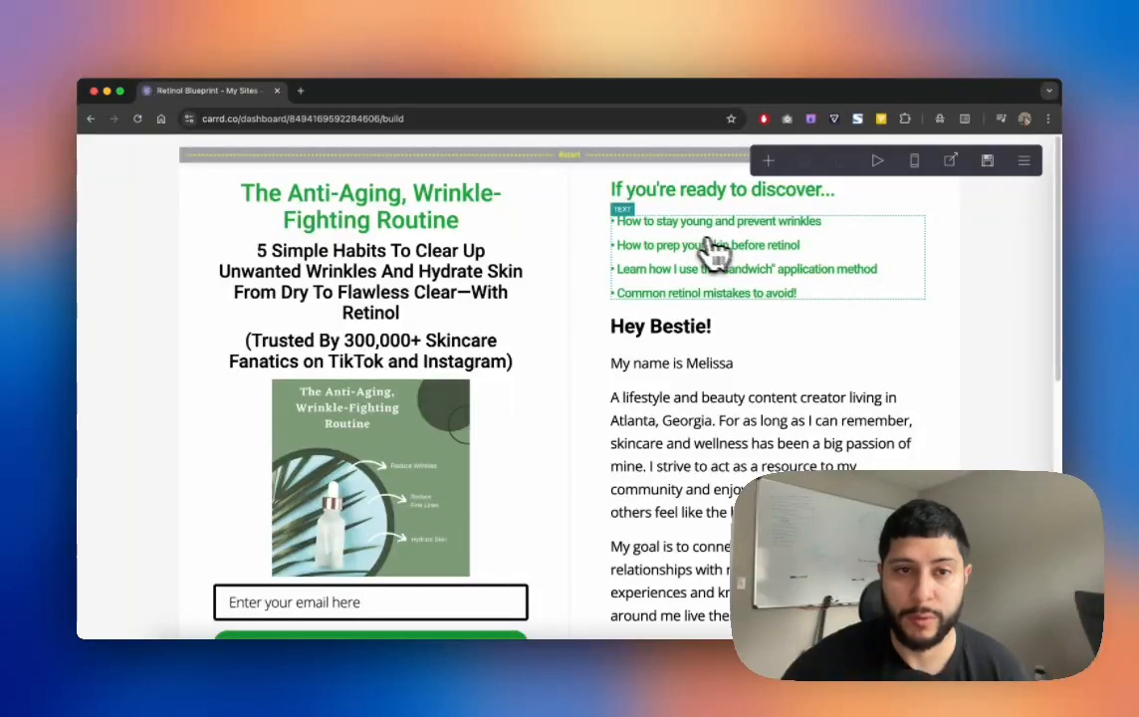
Step: Bring up the first email signup form's settings, which capture via Kit
{"action": "scroll", "coordinate": [710, 307], "scroll_direction": "down", "scroll_amount": 1}
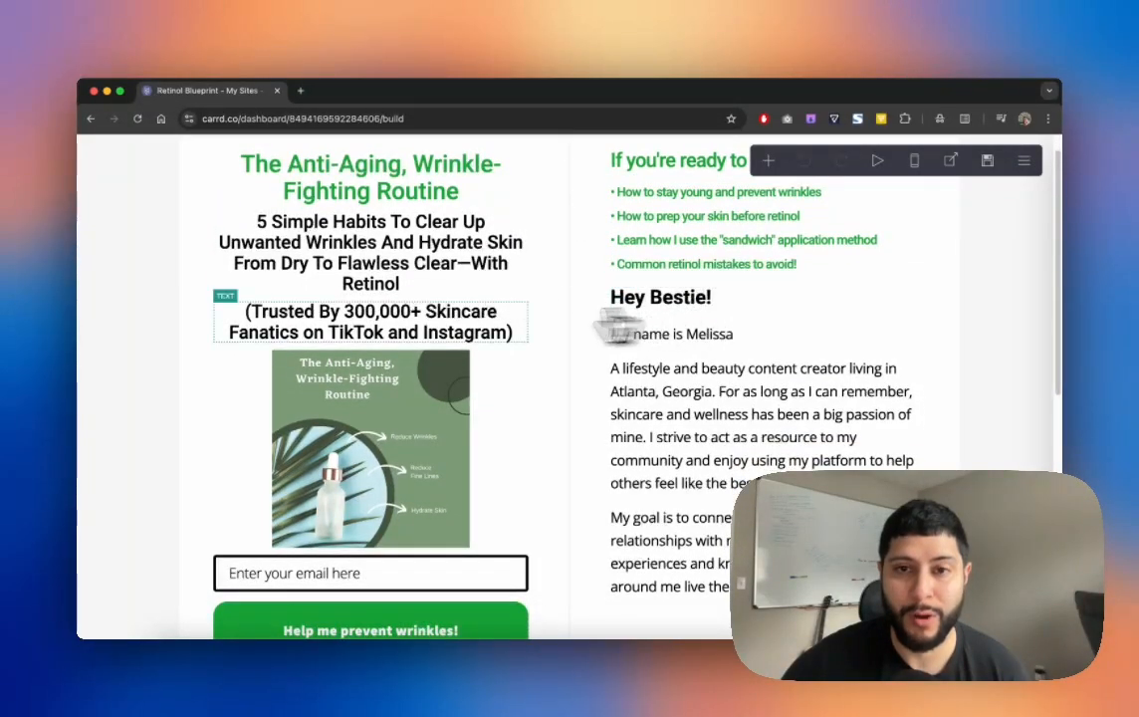
{"action": "scroll", "coordinate": [555, 299], "scroll_direction": "up", "scroll_amount": 1}
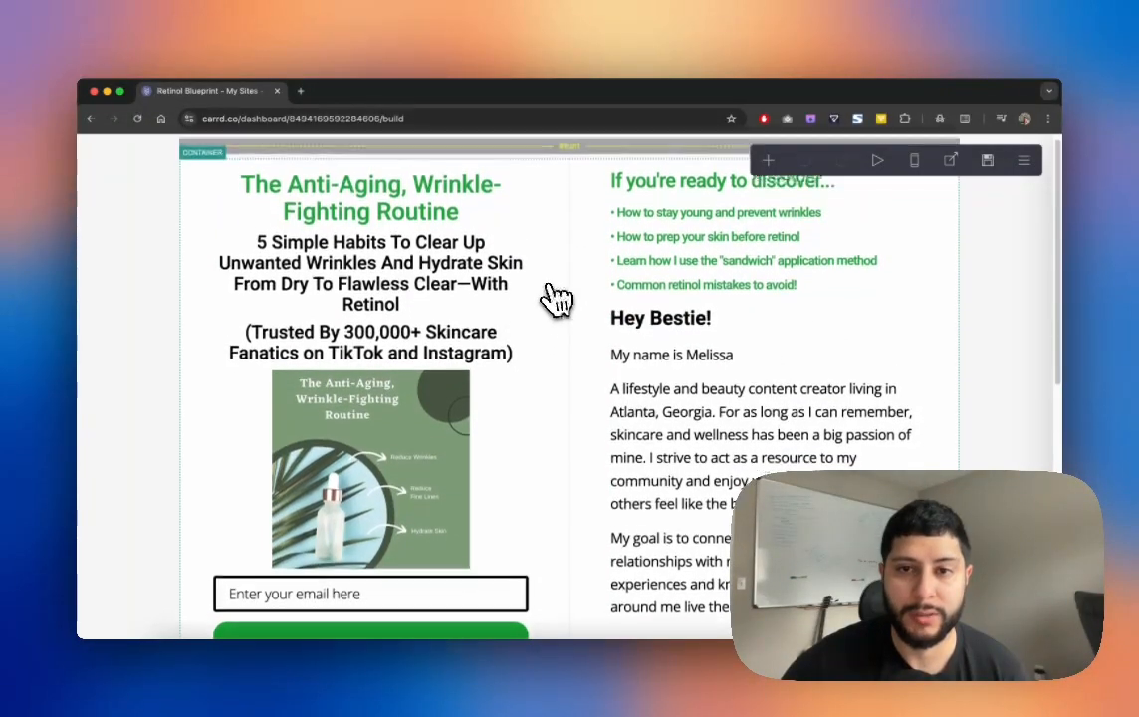
{"action": "scroll", "coordinate": [555, 299], "scroll_direction": "up", "scroll_amount": 1}
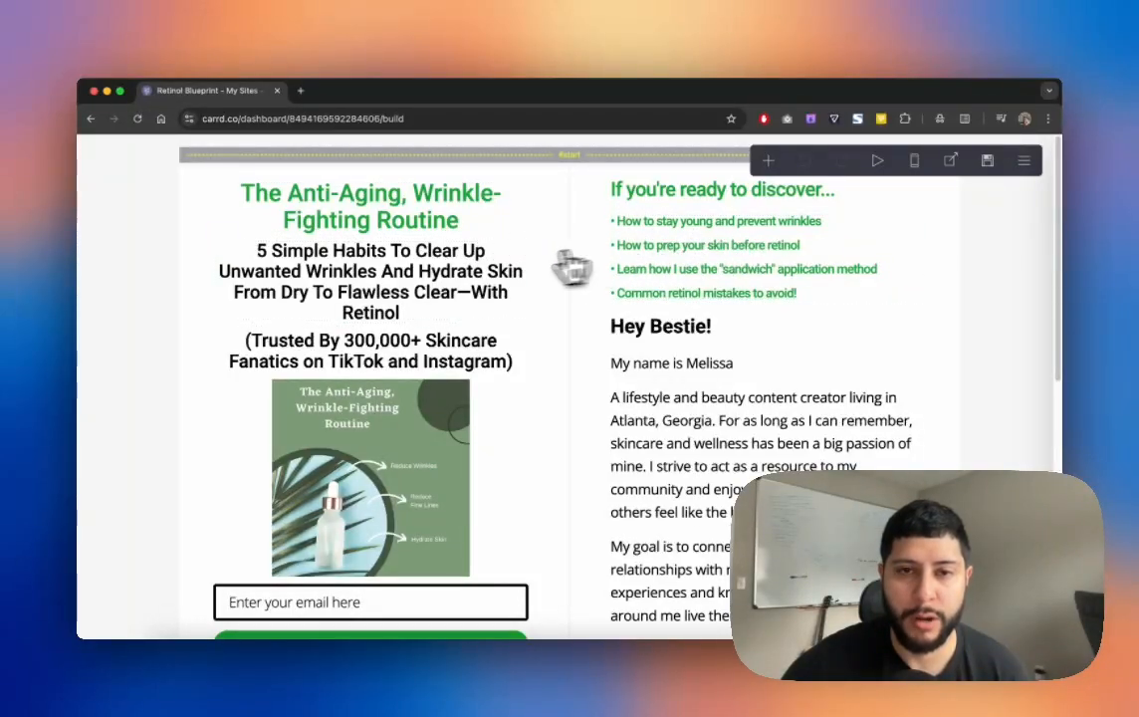
{"action": "scroll", "coordinate": [652, 273], "scroll_direction": "down", "scroll_amount": 1}
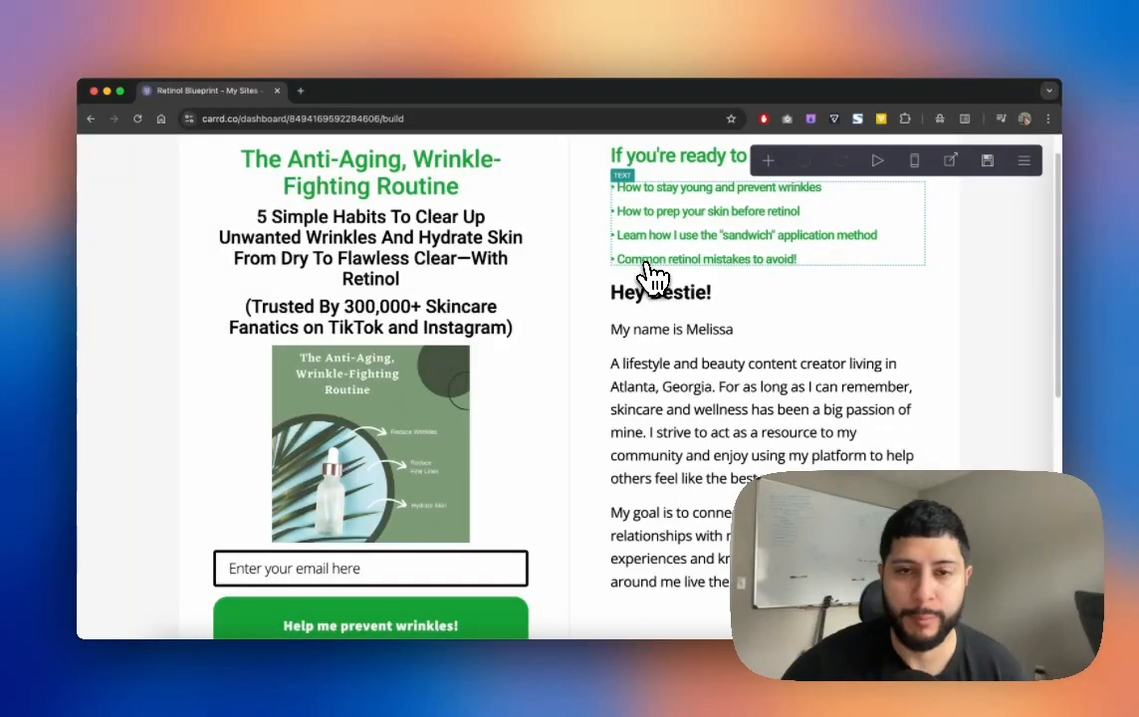
{"action": "scroll", "coordinate": [652, 274], "scroll_direction": "down", "scroll_amount": 3}
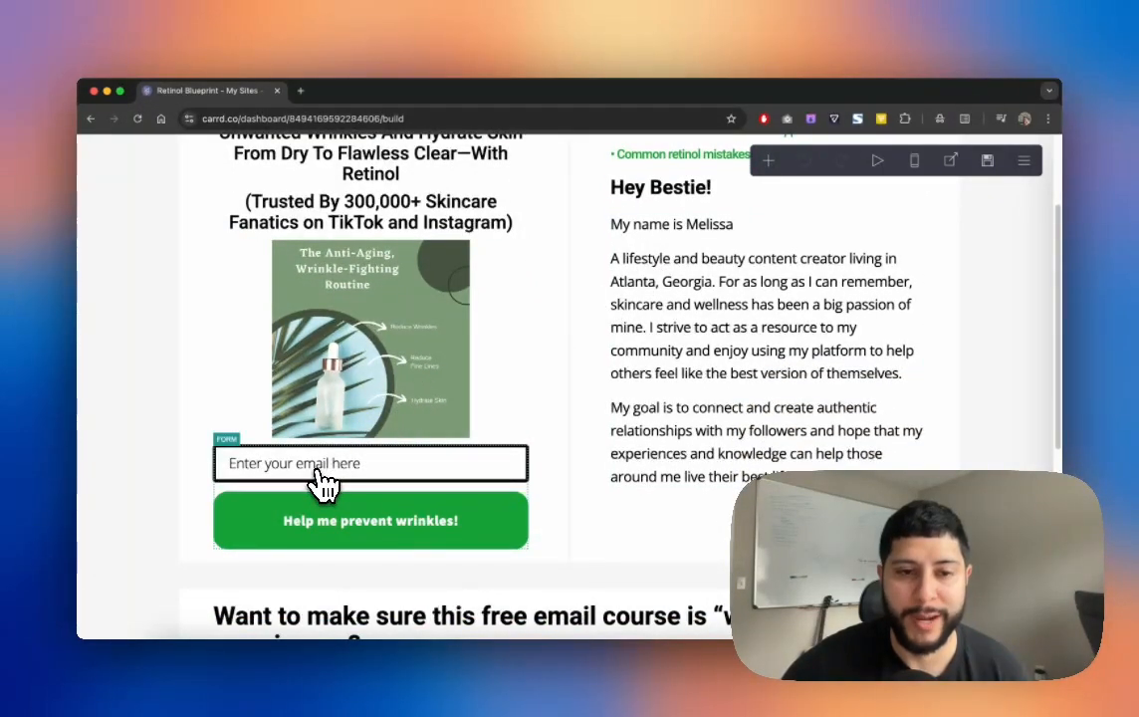
{"action": "scroll", "coordinate": [322, 483], "scroll_direction": "down", "scroll_amount": 10}
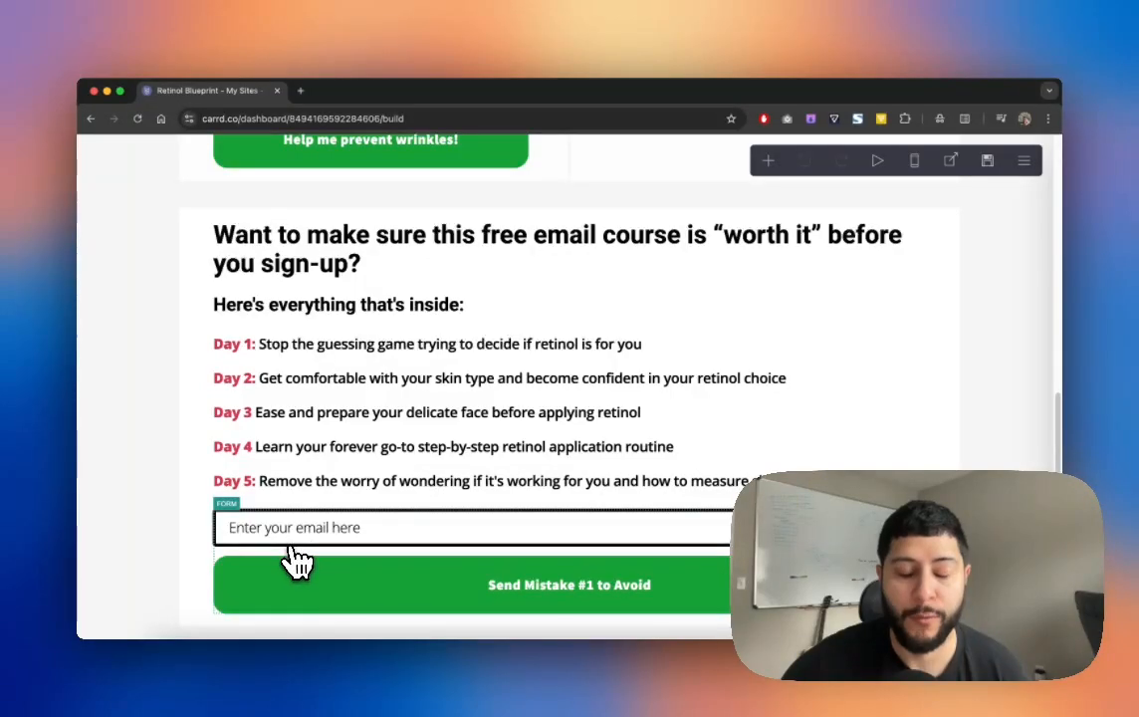
{"action": "scroll", "coordinate": [299, 549], "scroll_direction": "up", "scroll_amount": 5}
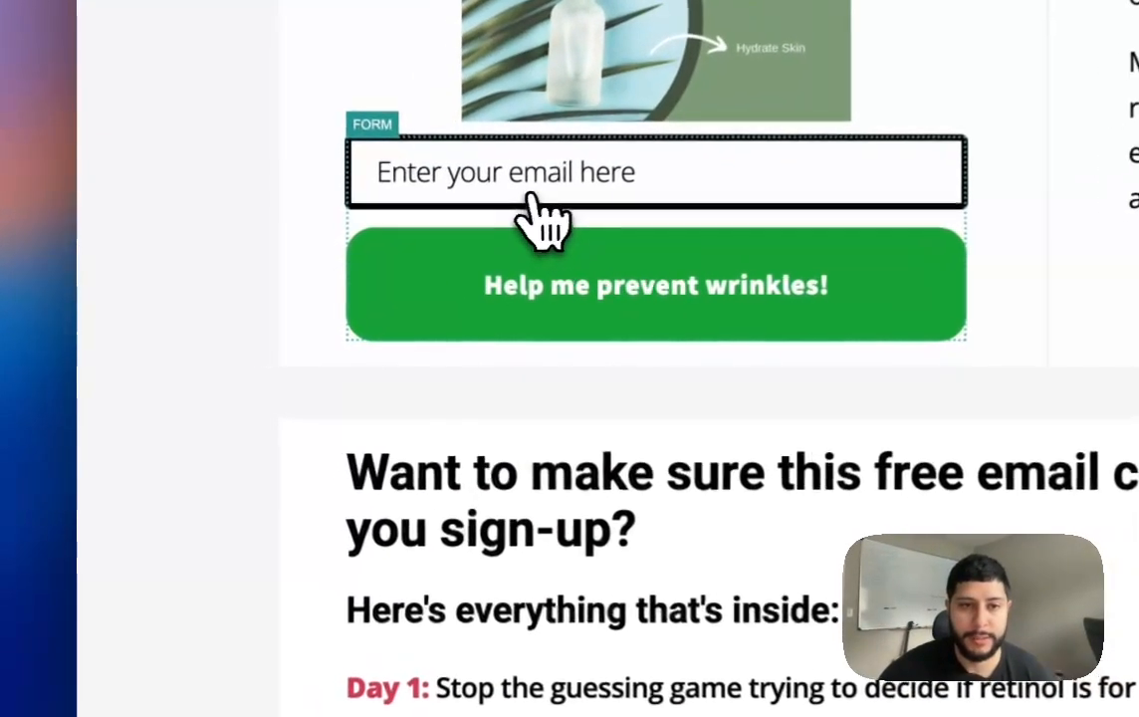
{"action": "left_click", "coordinate": [476, 244]}
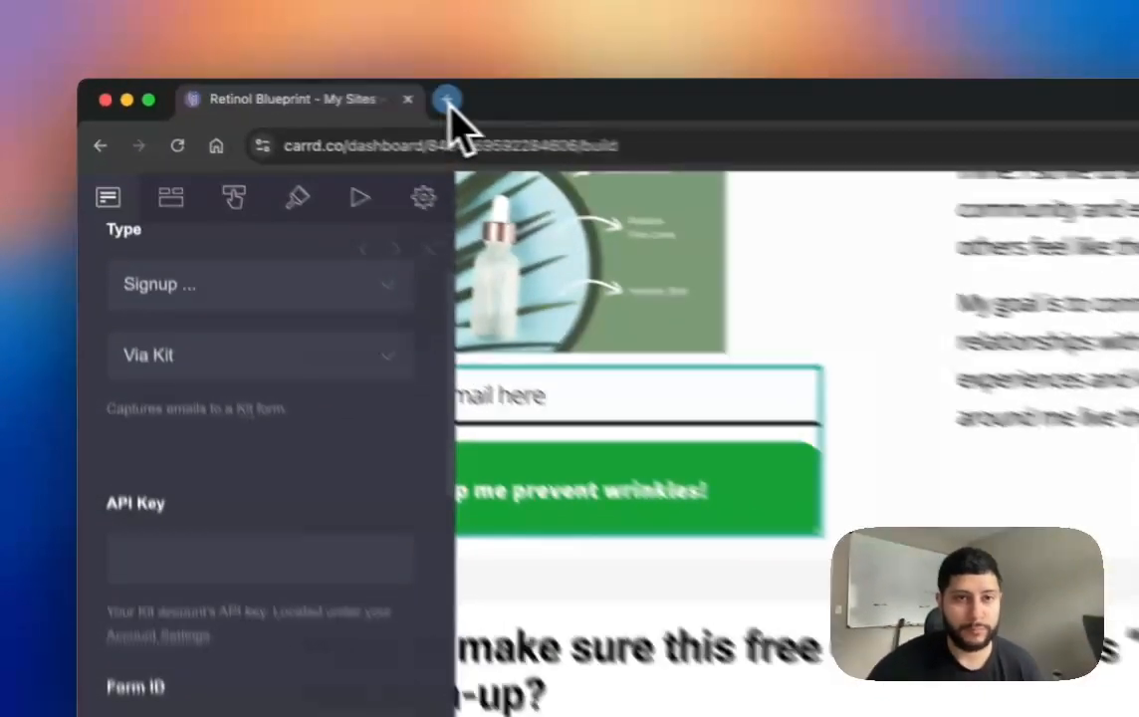
Step: Load kit.com in a new tab, log in, and go to Grow > Landing Pages & Forms
{"action": "left_click", "coordinate": [302, 92]}
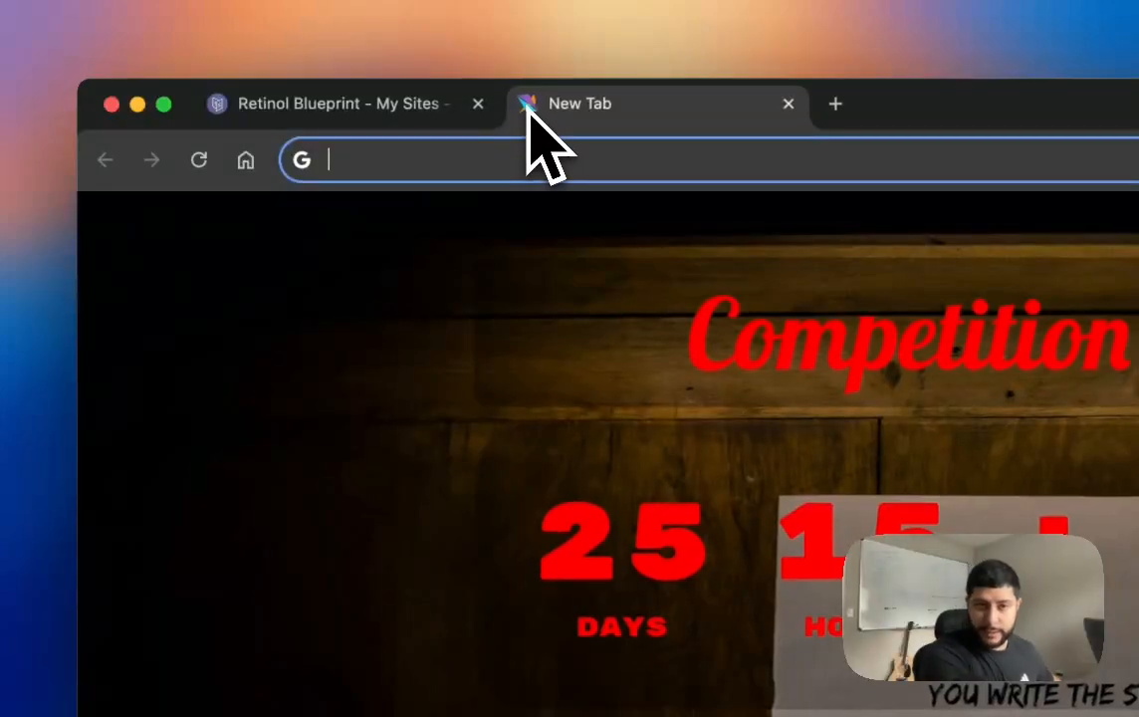
{"action": "type", "text": "k"}
{"action": "key", "text": "Return"}
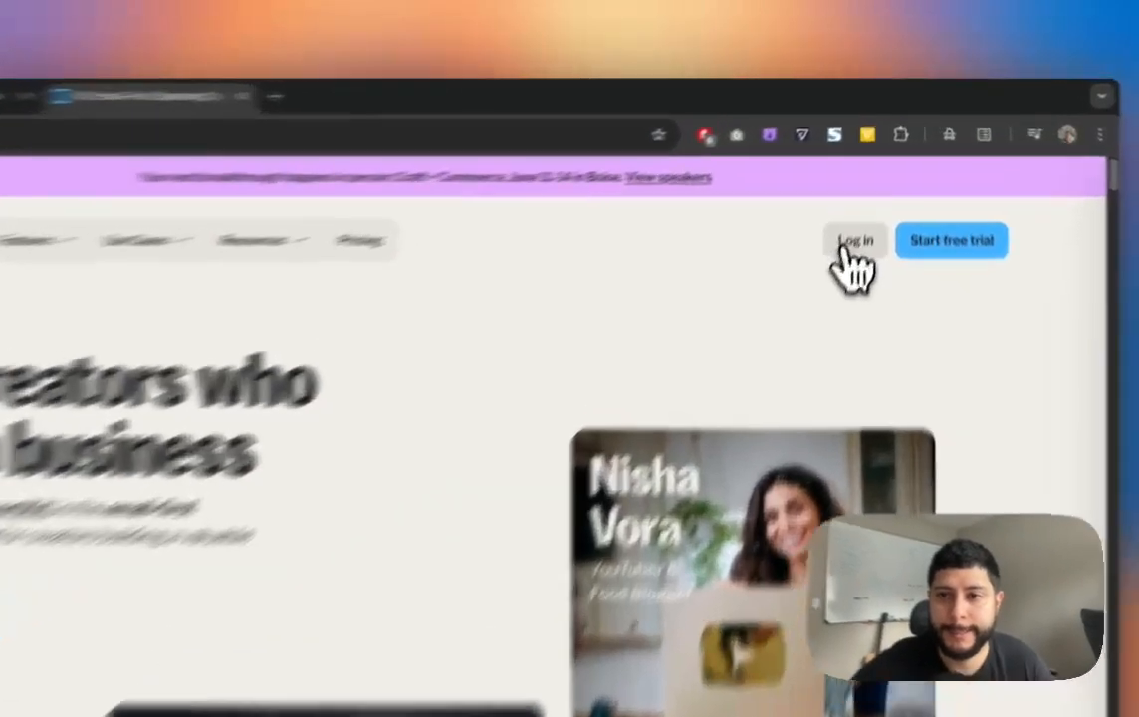
{"action": "left_click", "coordinate": [865, 199]}
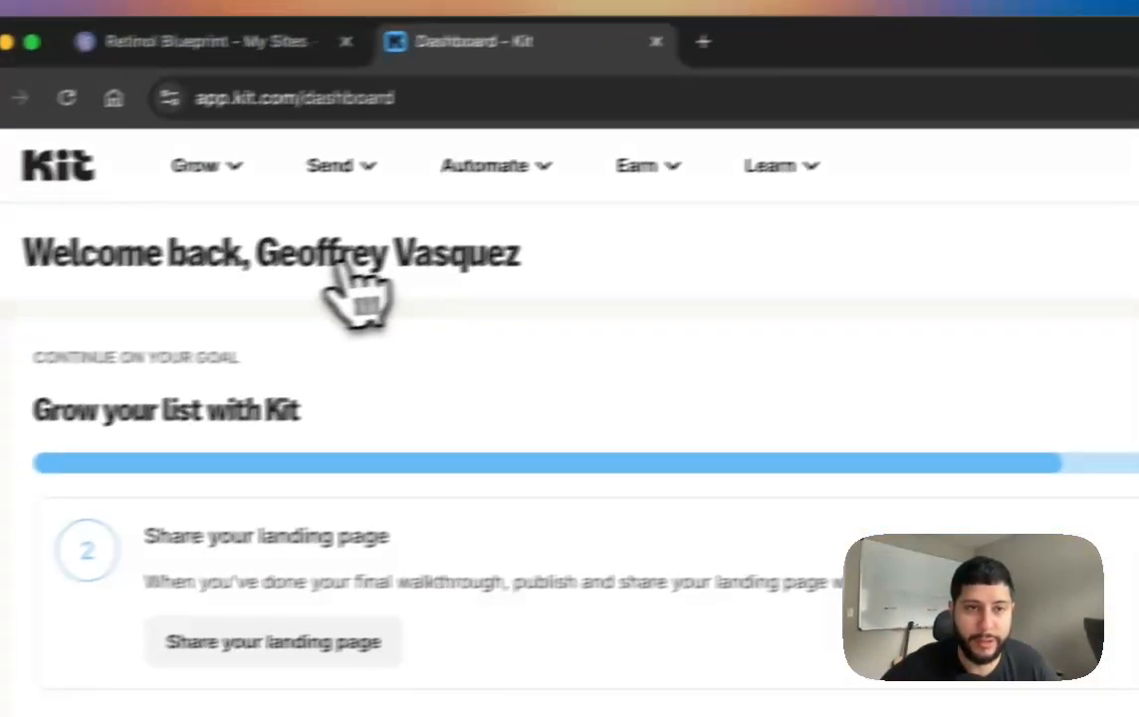
{"action": "left_click", "coordinate": [237, 175]}
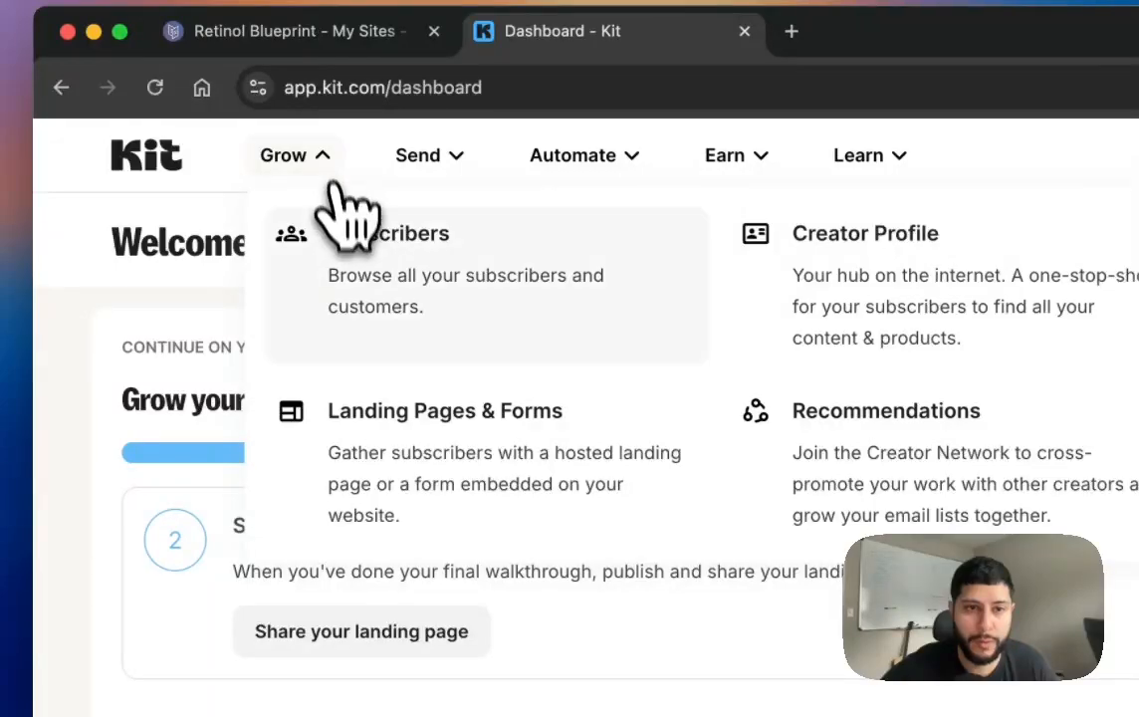
{"action": "left_click", "coordinate": [424, 484]}
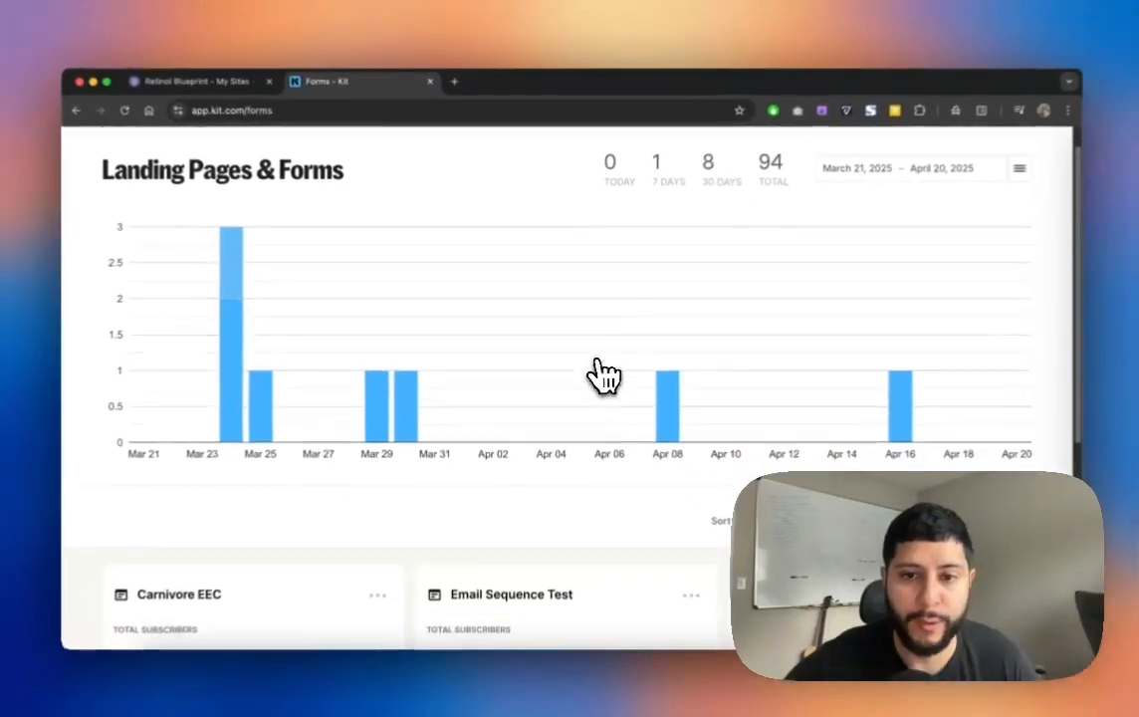
{"action": "scroll", "coordinate": [601, 374], "scroll_direction": "down", "scroll_amount": 3}
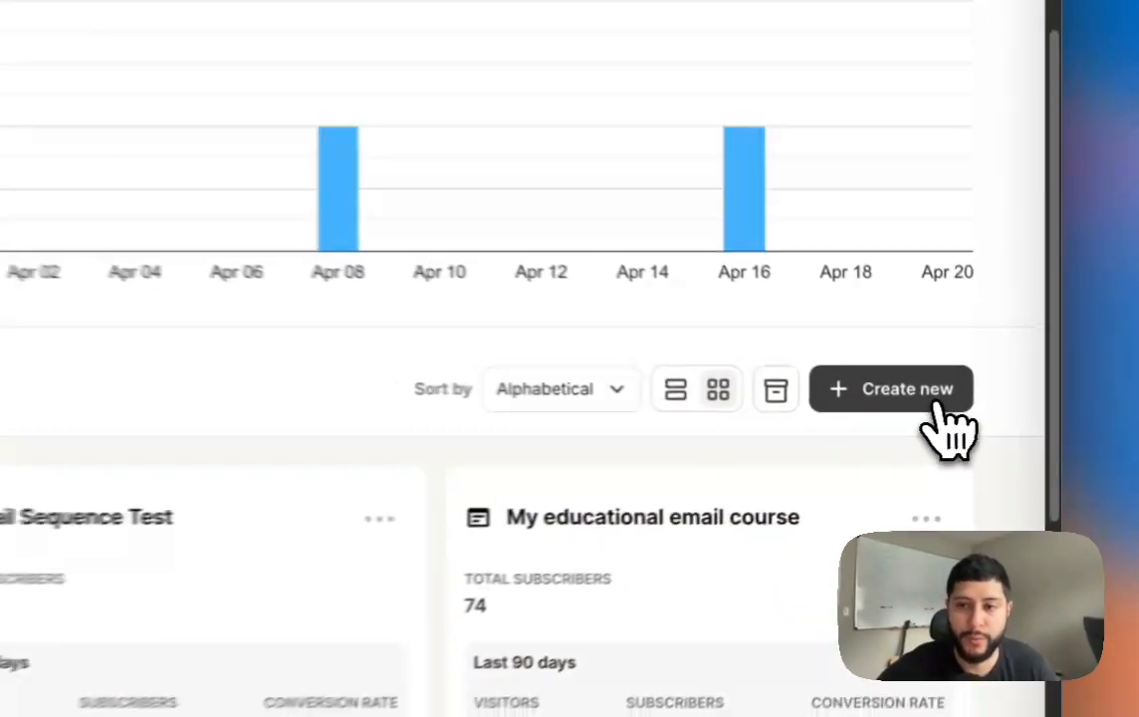
Step: Create a new Kit form in the Modal format using the Charlotte template
{"action": "left_click", "coordinate": [975, 410]}
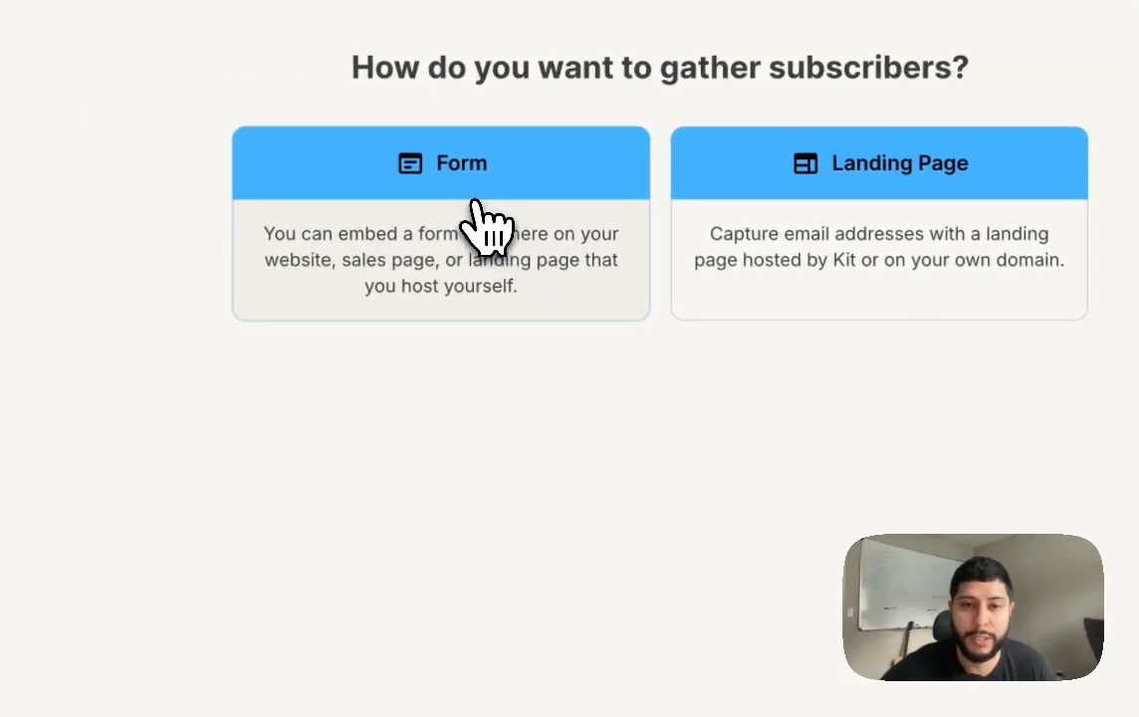
{"action": "left_click", "coordinate": [476, 204]}
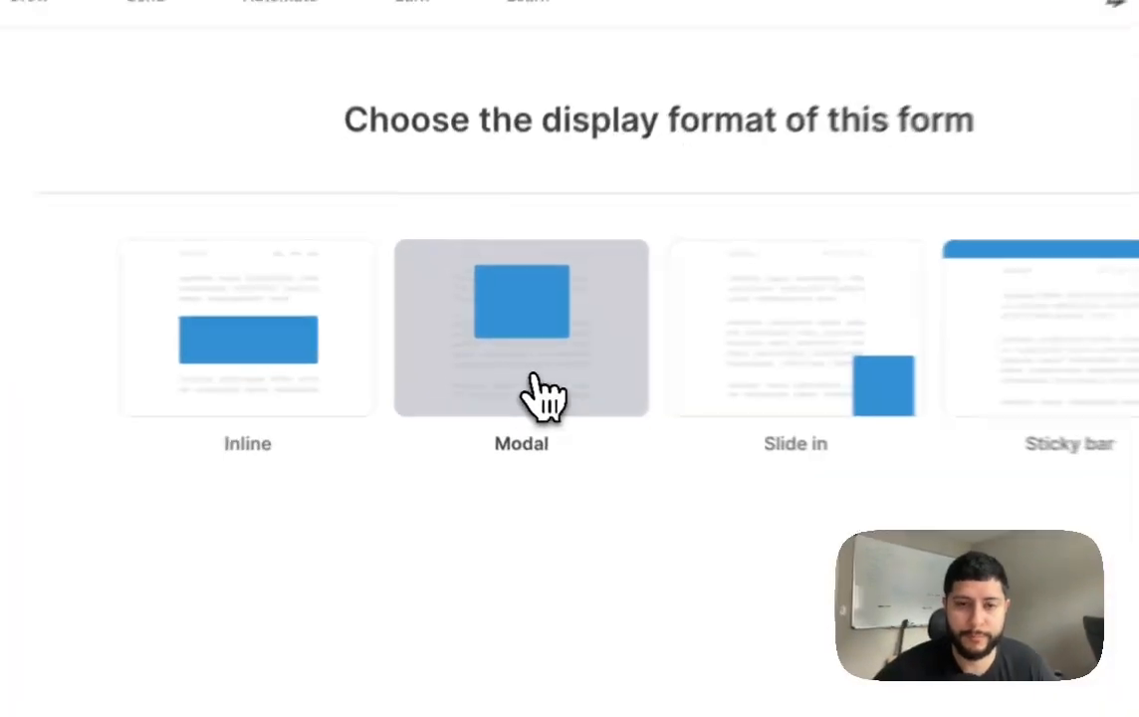
{"action": "left_click", "coordinate": [497, 383]}
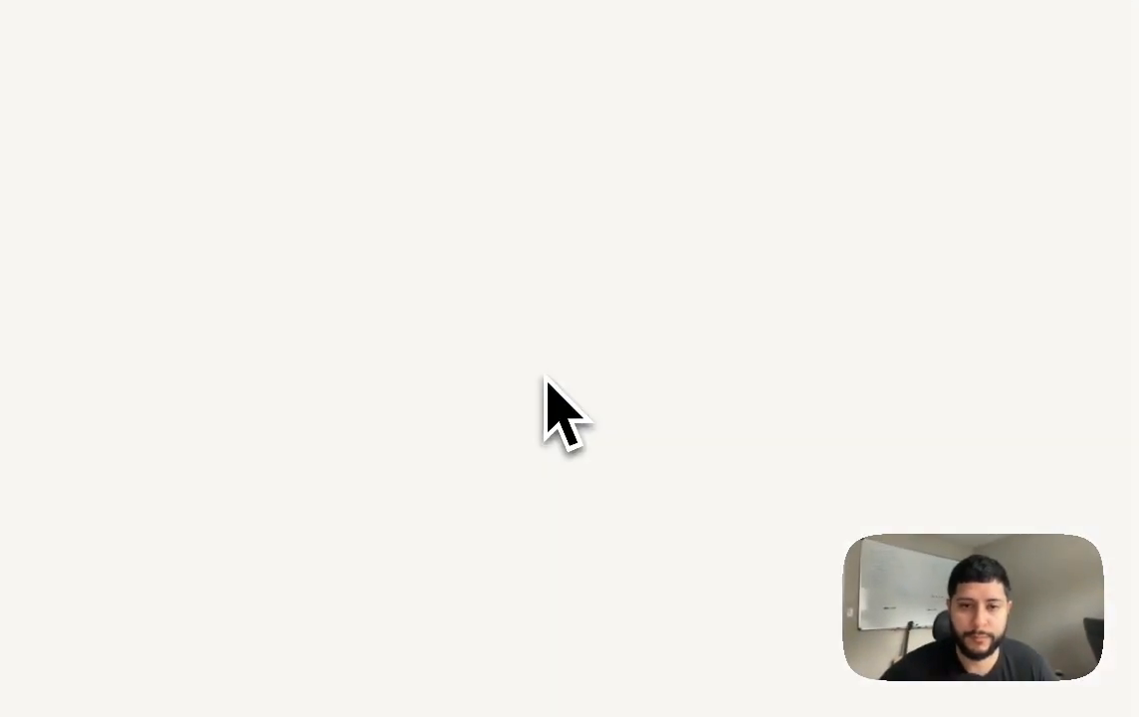
{"action": "scroll", "coordinate": [557, 398], "scroll_direction": "down", "scroll_amount": 5}
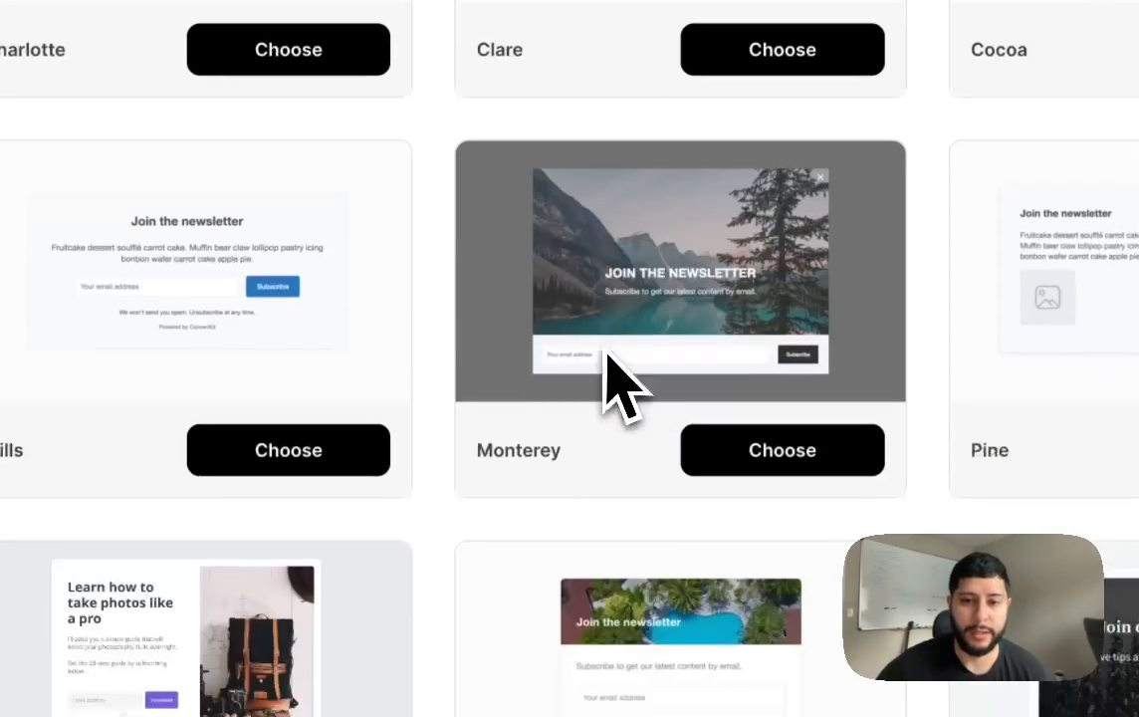
{"action": "scroll", "coordinate": [605, 350], "scroll_direction": "up", "scroll_amount": 5}
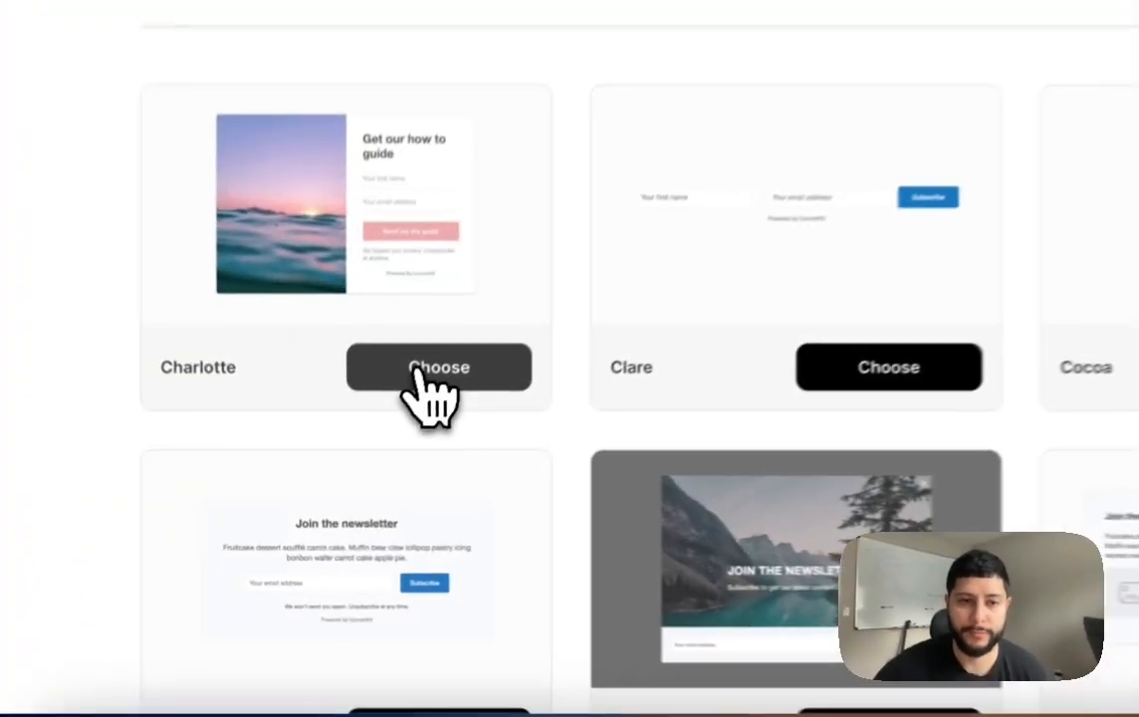
{"action": "left_click", "coordinate": [430, 368]}
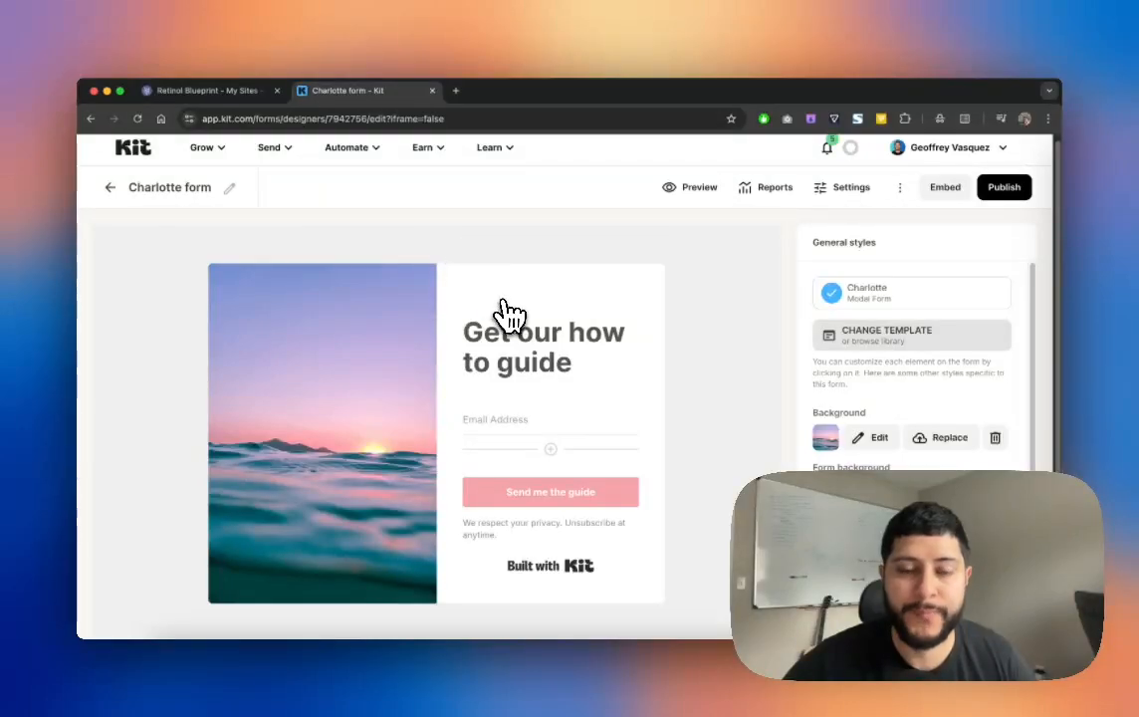
Step: Rename the Kit form to 'Email Sequence Test'
{"action": "scroll", "coordinate": [516, 310], "scroll_direction": "down", "scroll_amount": 1}
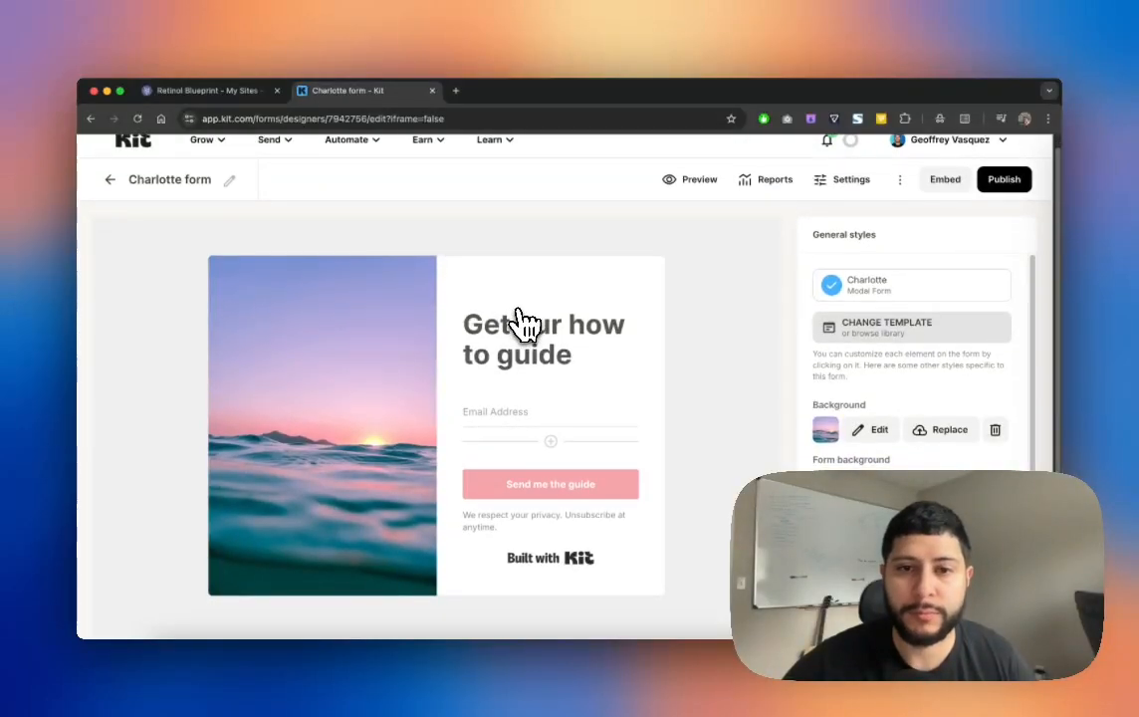
{"action": "scroll", "coordinate": [516, 316], "scroll_direction": "up", "scroll_amount": 1}
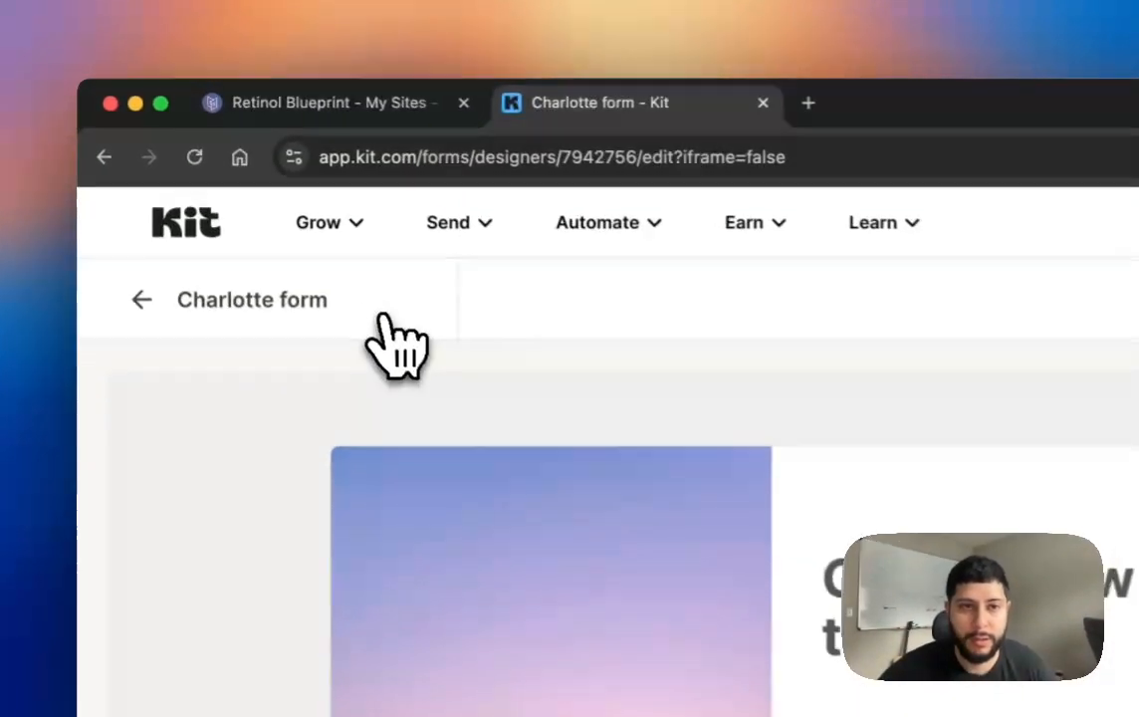
{"action": "triple_click", "coordinate": [374, 313]}
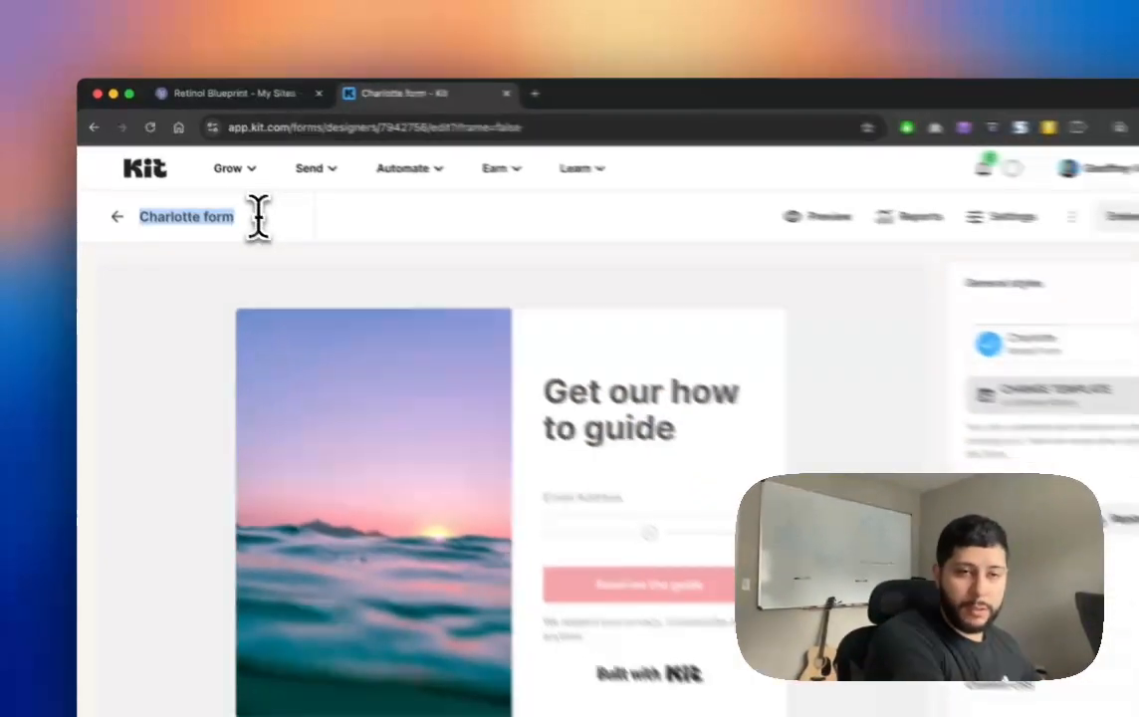
{"action": "type", "text": "EMai"}
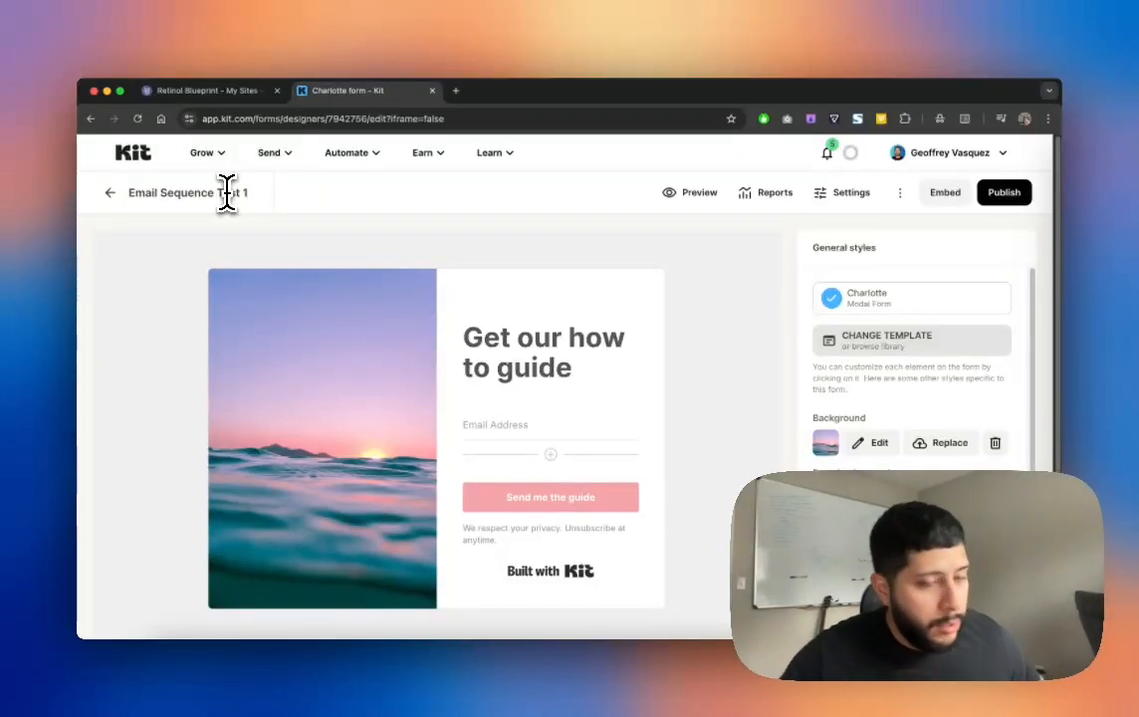
{"action": "left_click", "coordinate": [387, 243]}
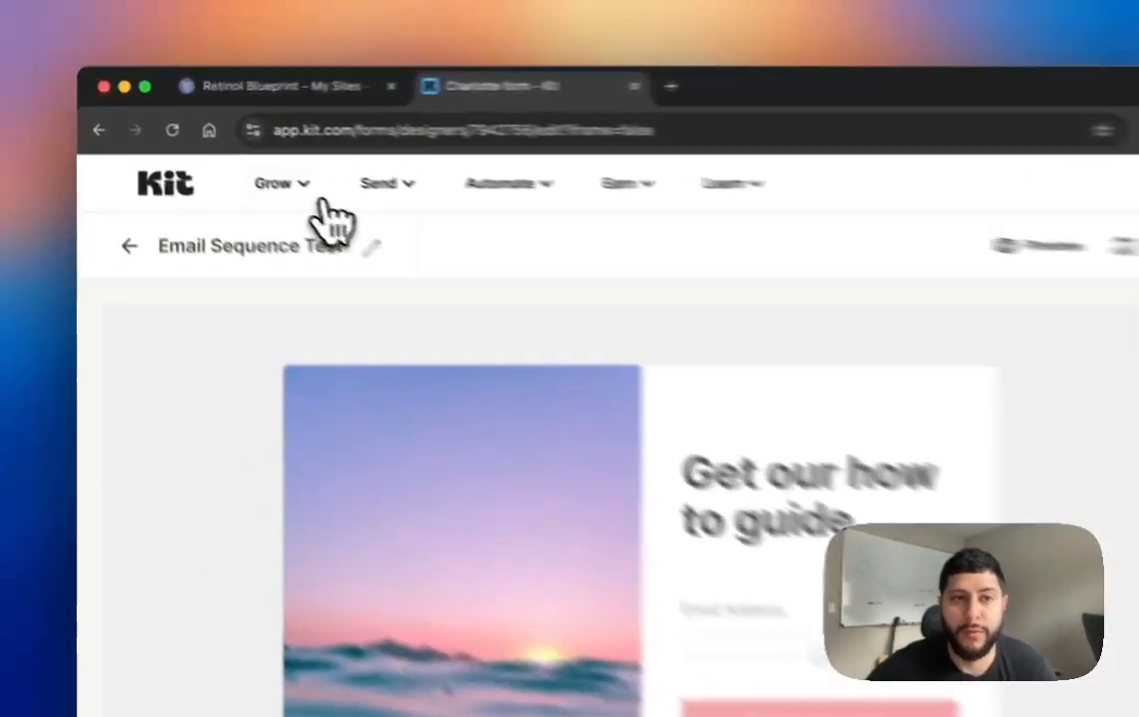
Step: Open and dismiss the Grow menu, then review the Charlotte modal form
{"action": "left_click", "coordinate": [213, 155]}
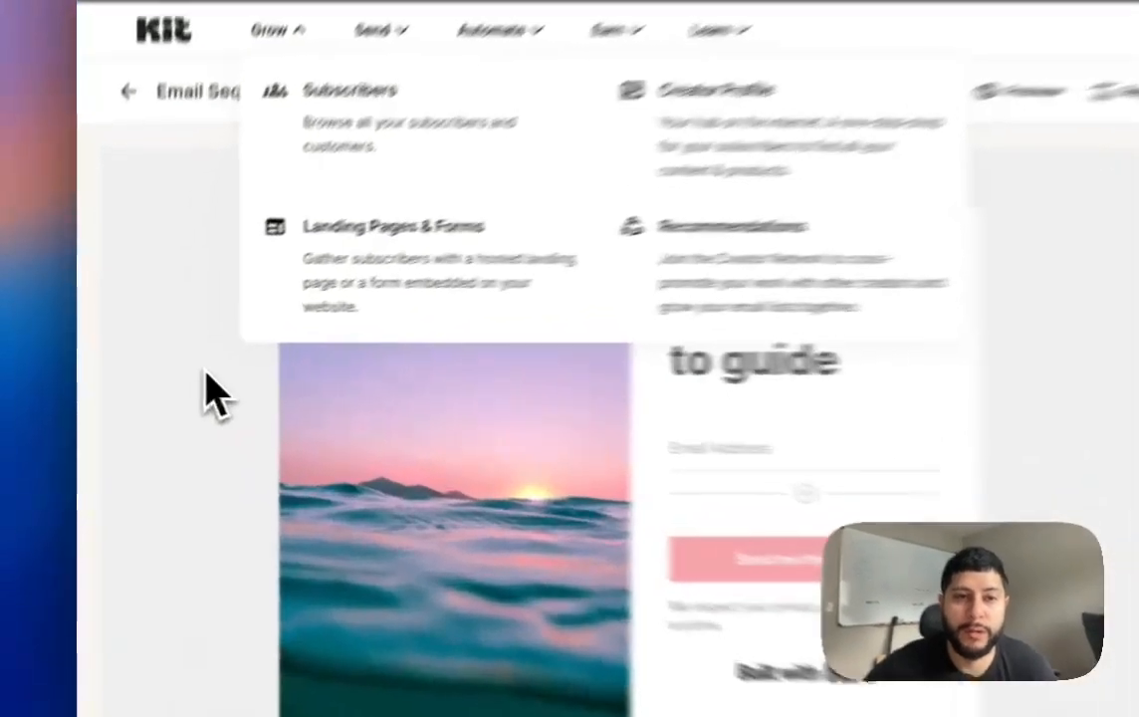
{"action": "left_click", "coordinate": [161, 373]}
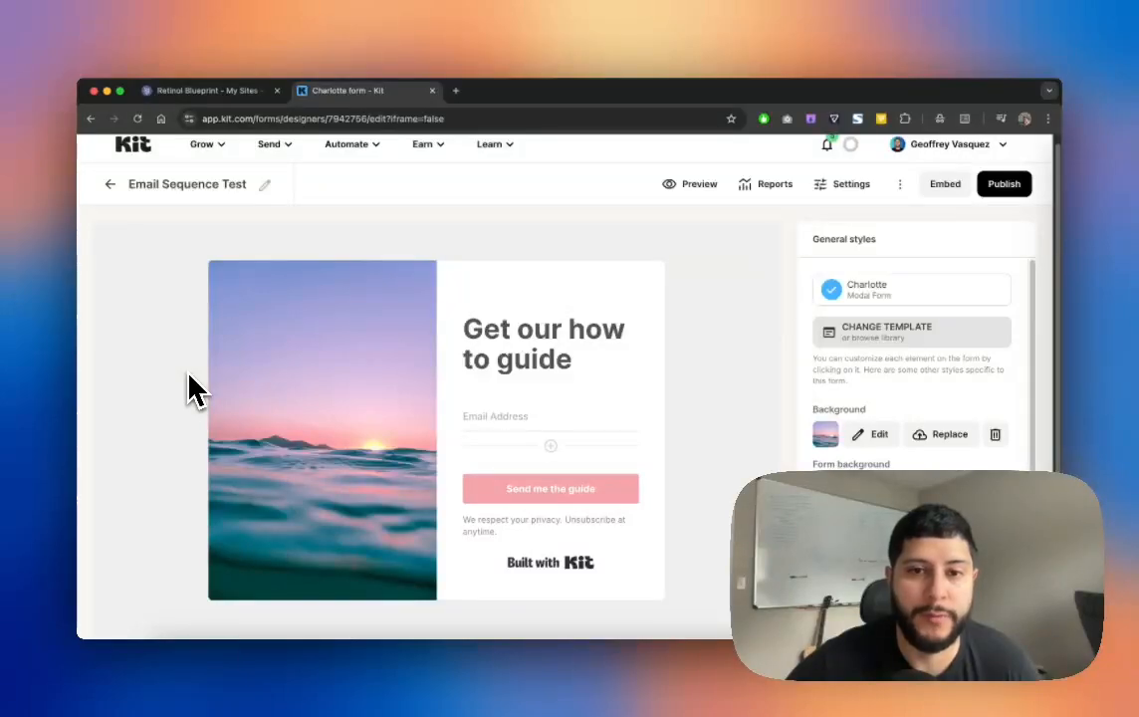
{"action": "scroll", "coordinate": [189, 378], "scroll_direction": "down", "scroll_amount": 2}
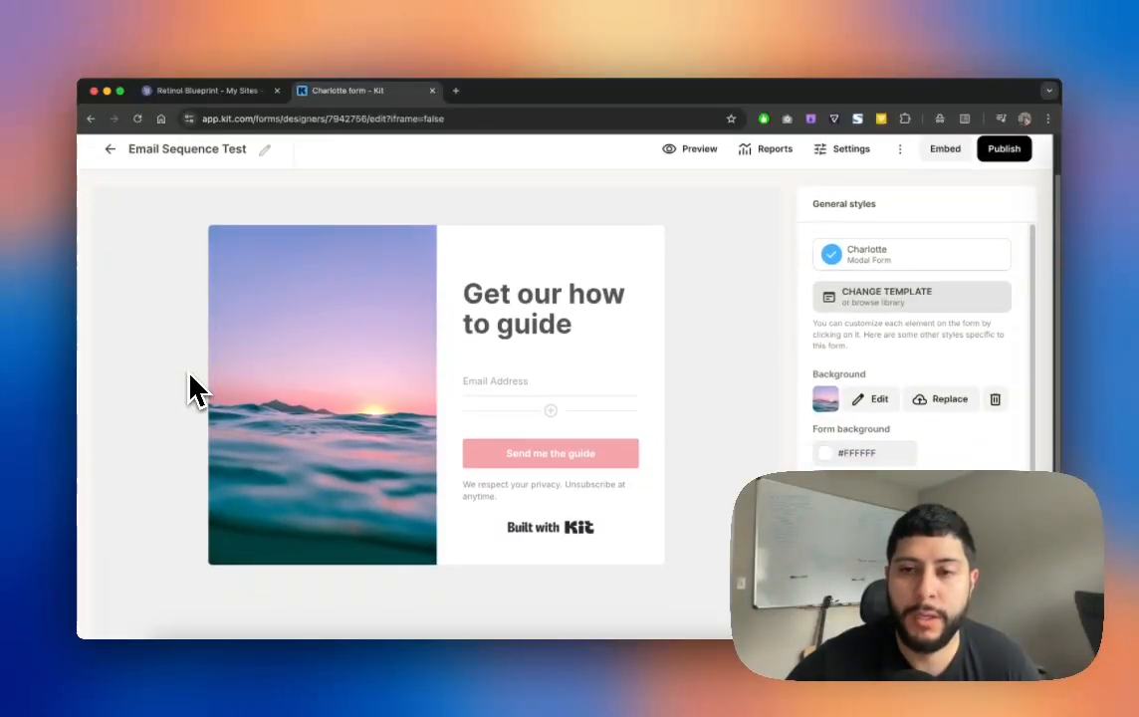
{"action": "scroll", "coordinate": [194, 383], "scroll_direction": "up", "scroll_amount": 2}
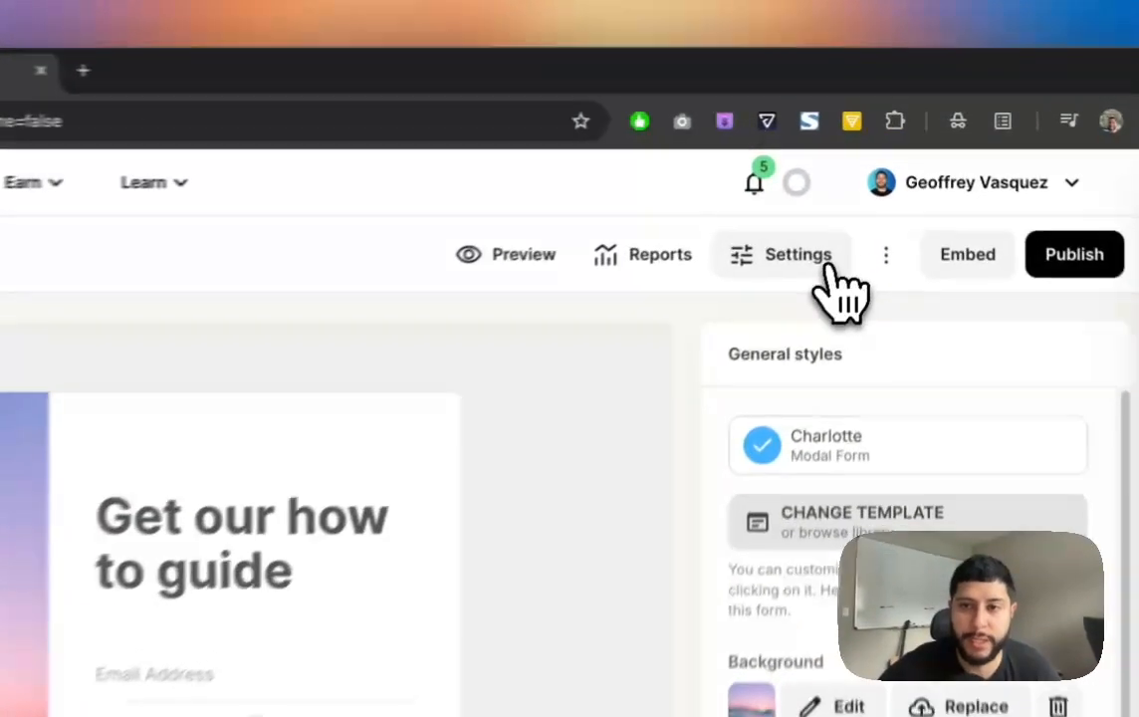
Step: Turn off 'Send incentive email' in the form's Incentive settings, save, and publish the form
{"action": "left_click", "coordinate": [846, 192]}
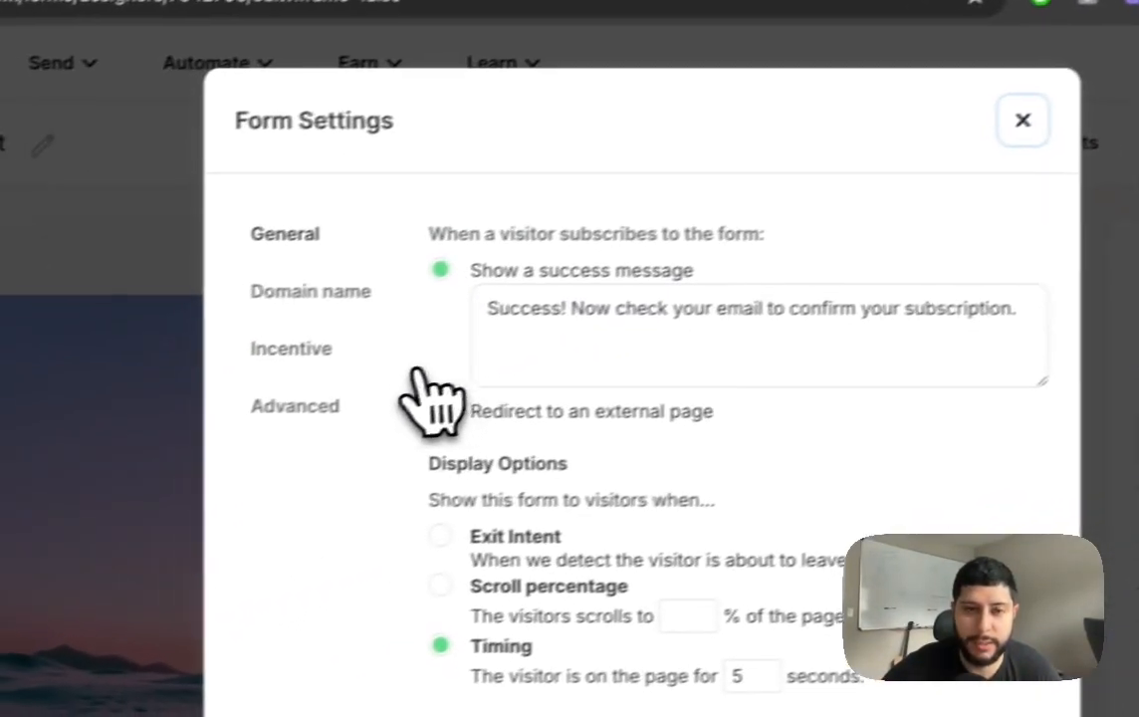
{"action": "left_click", "coordinate": [379, 347]}
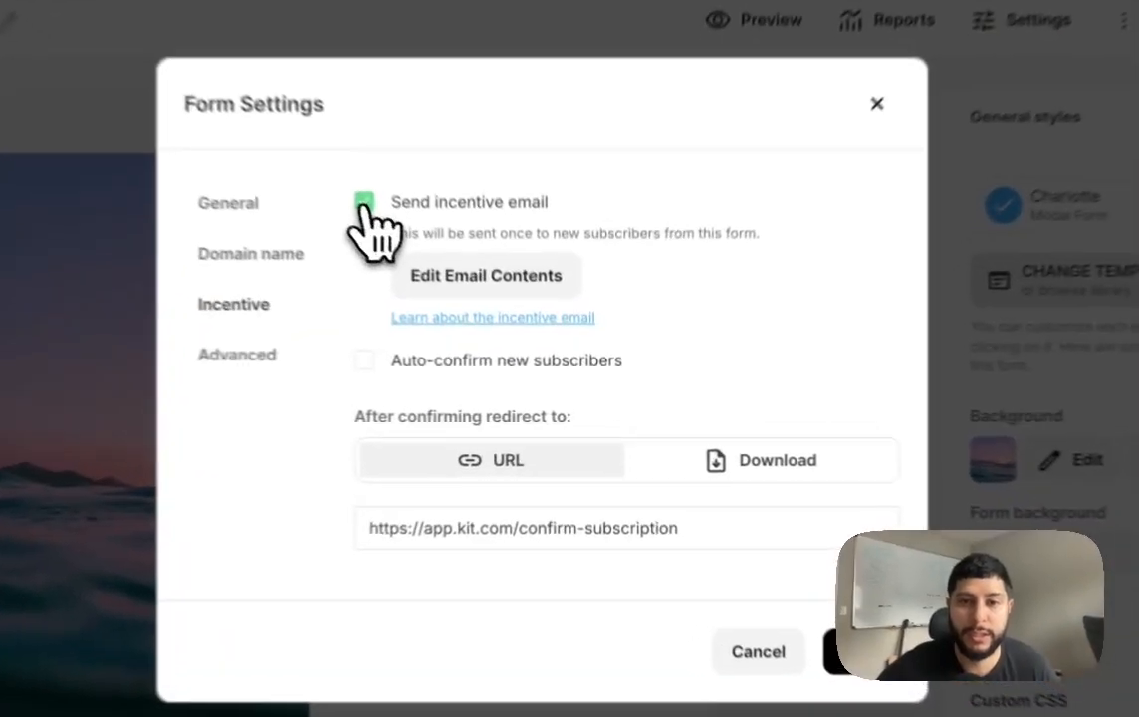
{"action": "left_click", "coordinate": [467, 297]}
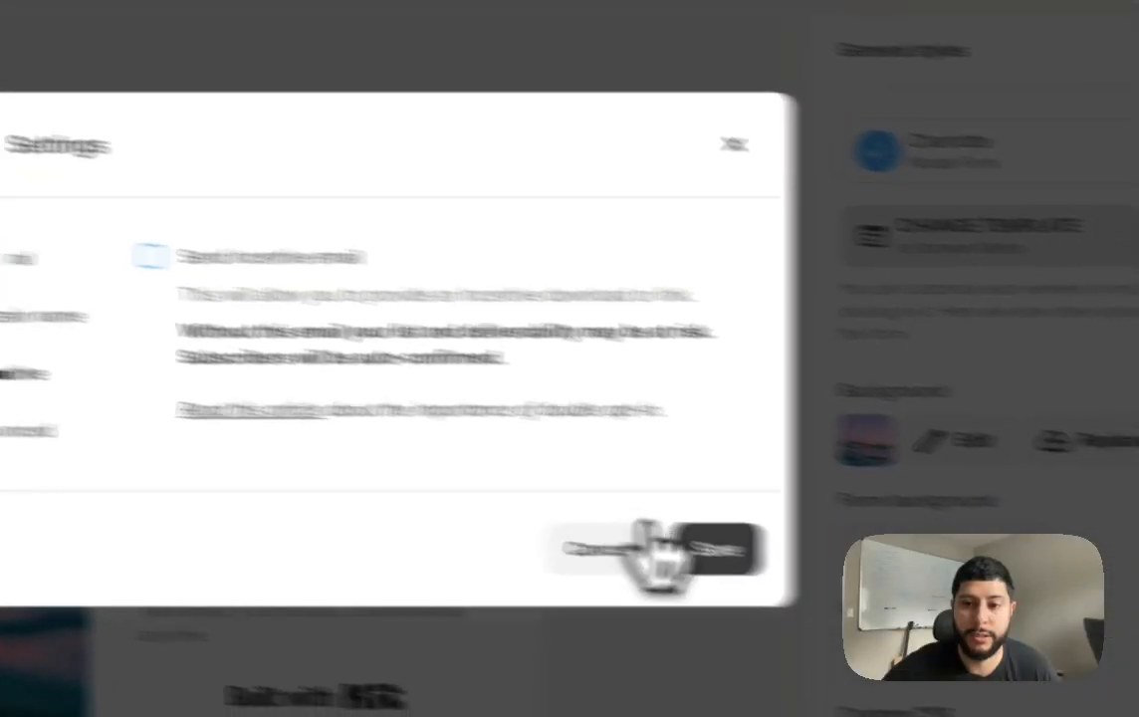
{"action": "left_click", "coordinate": [900, 573]}
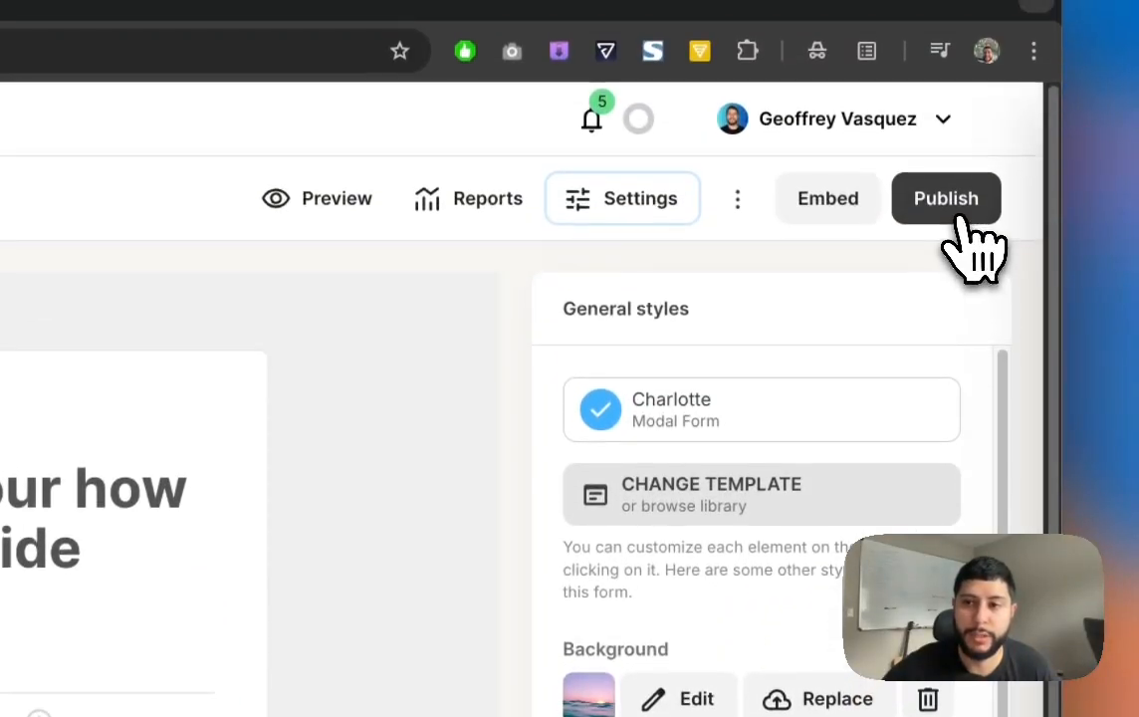
{"action": "left_click", "coordinate": [958, 209]}
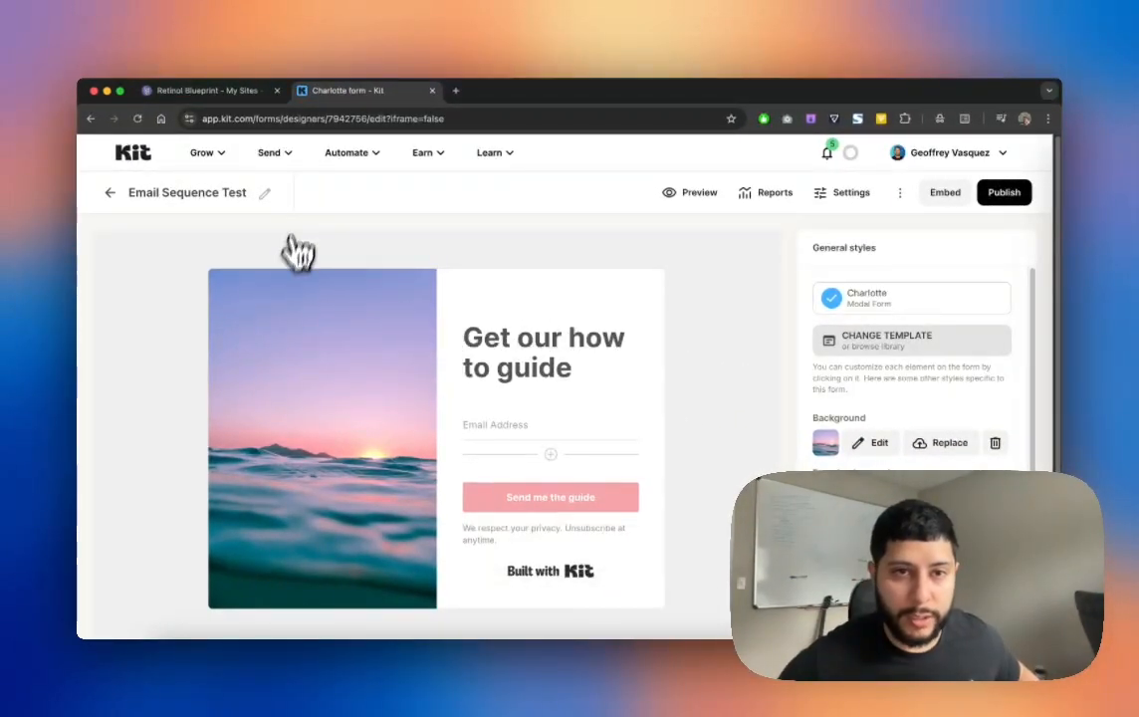
Step: Copy form ID 7942756 from Kit's address bar and return to the Carrd editor
{"action": "double_click", "coordinate": [344, 119]}
{"action": "key", "text": "super+c"}
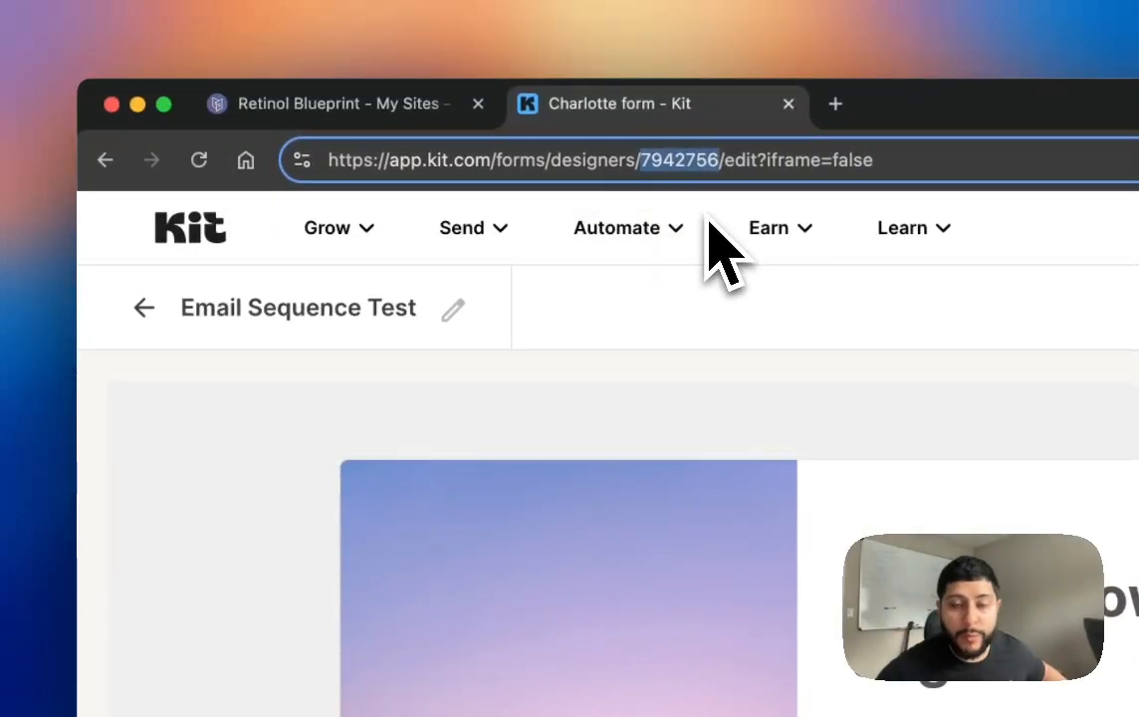
{"action": "left_click", "coordinate": [325, 105]}
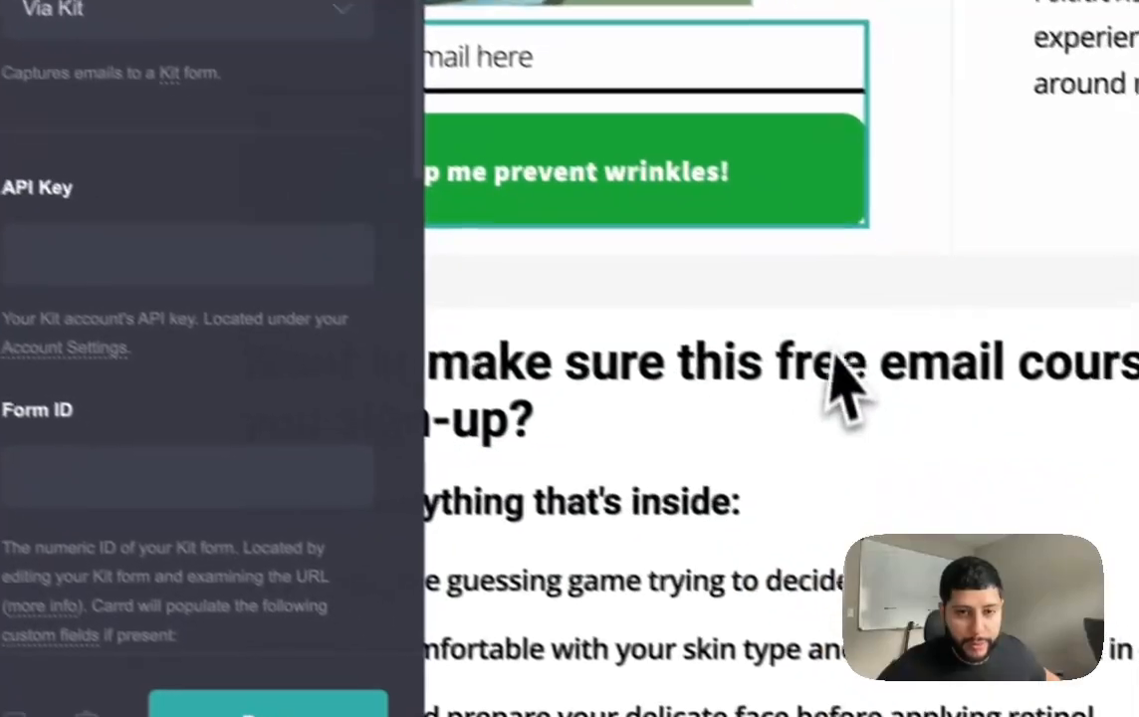
Step: Paste Kit form ID 7942756 into both Carrd email sign-up forms, the first form and the Day 1–5 form
{"action": "scroll", "coordinate": [791, 343], "scroll_direction": "up", "scroll_amount": 5}
{"action": "left_click", "coordinate": [141, 453]}
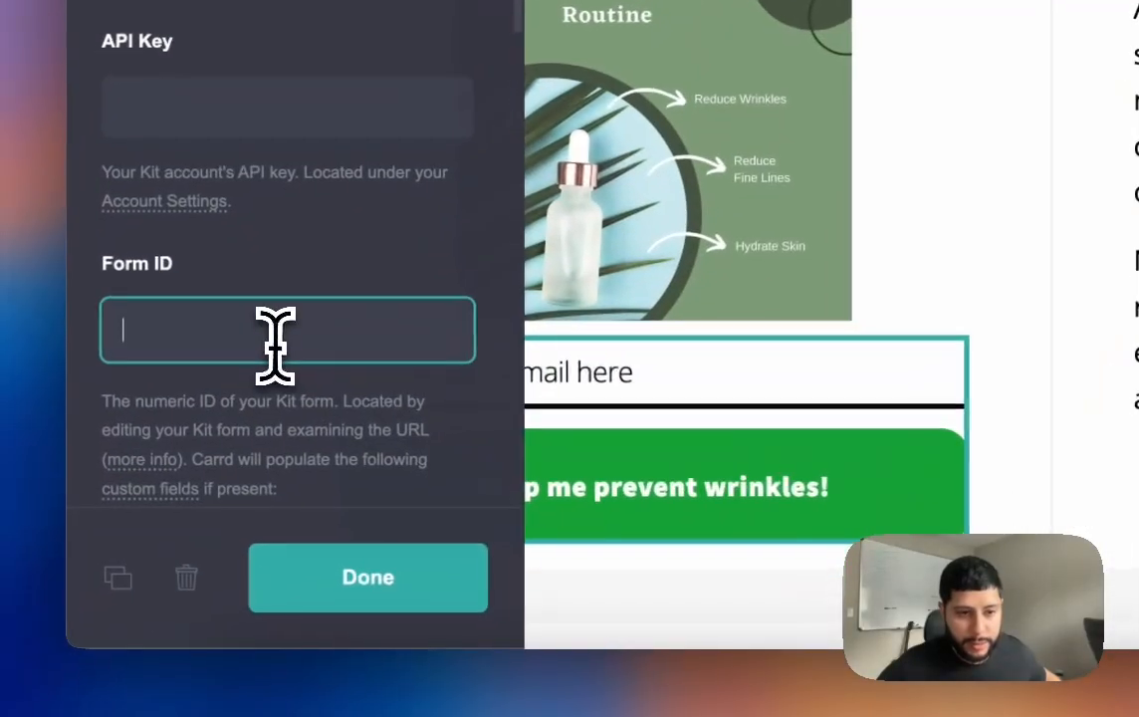
{"action": "key", "text": "super+v"}
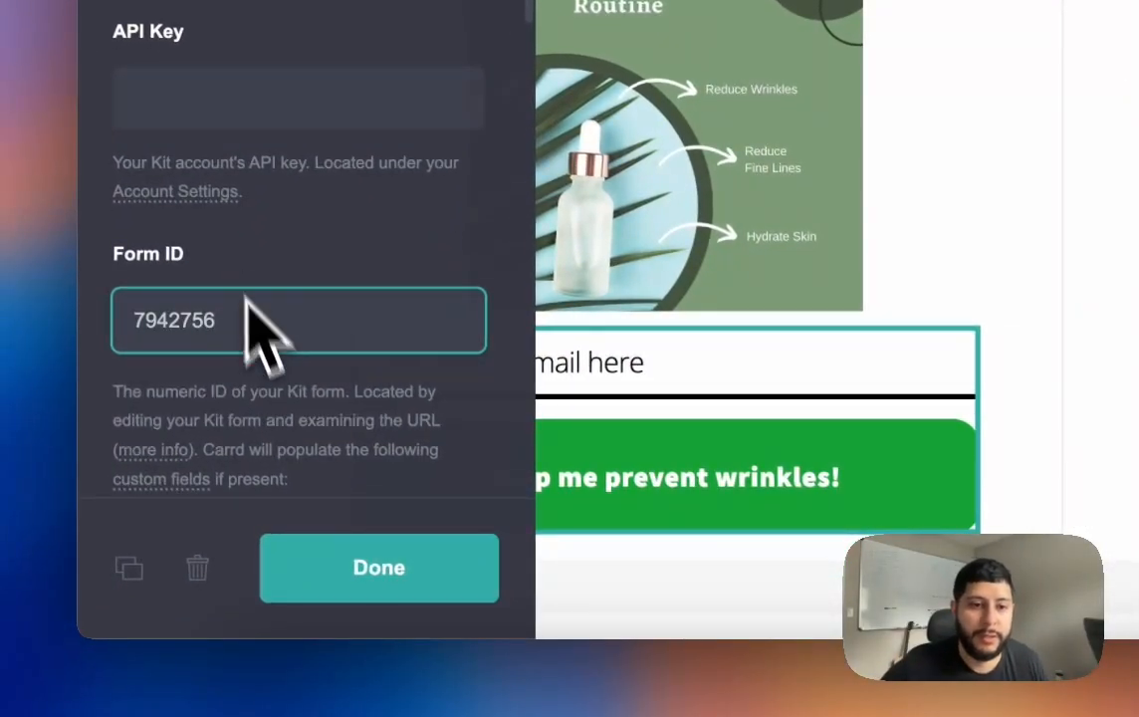
{"action": "left_click", "coordinate": [356, 564]}
{"action": "scroll", "coordinate": [736, 378], "scroll_direction": "down", "scroll_amount": 5}
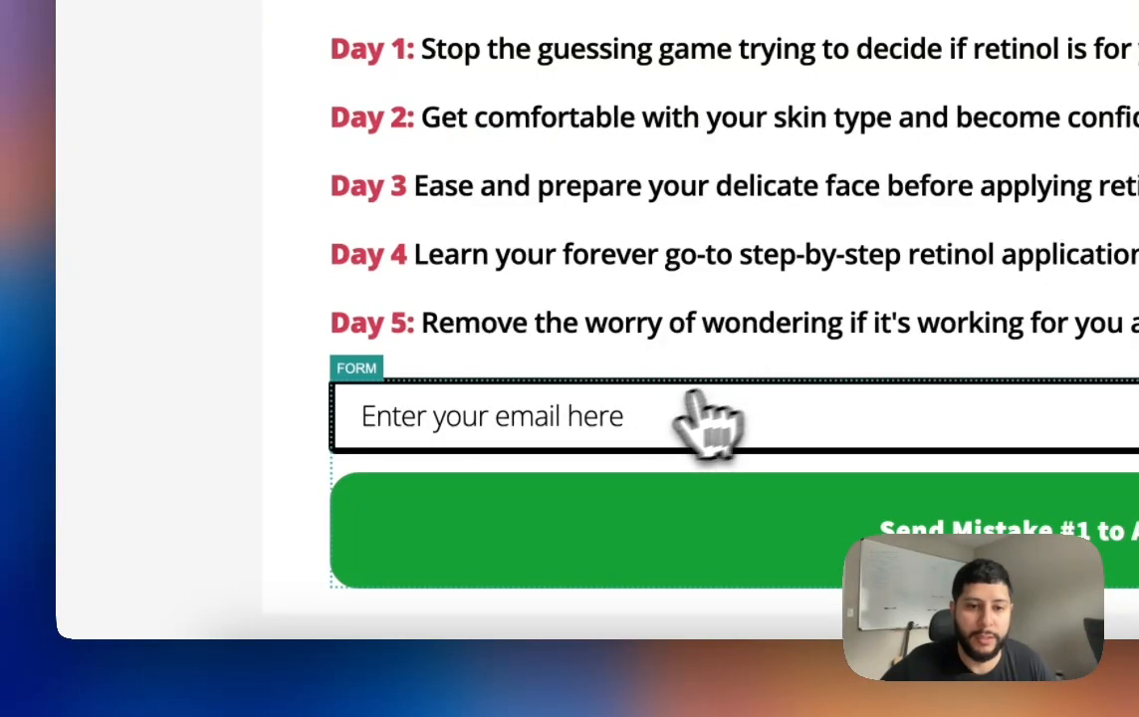
{"action": "left_click", "coordinate": [617, 418]}
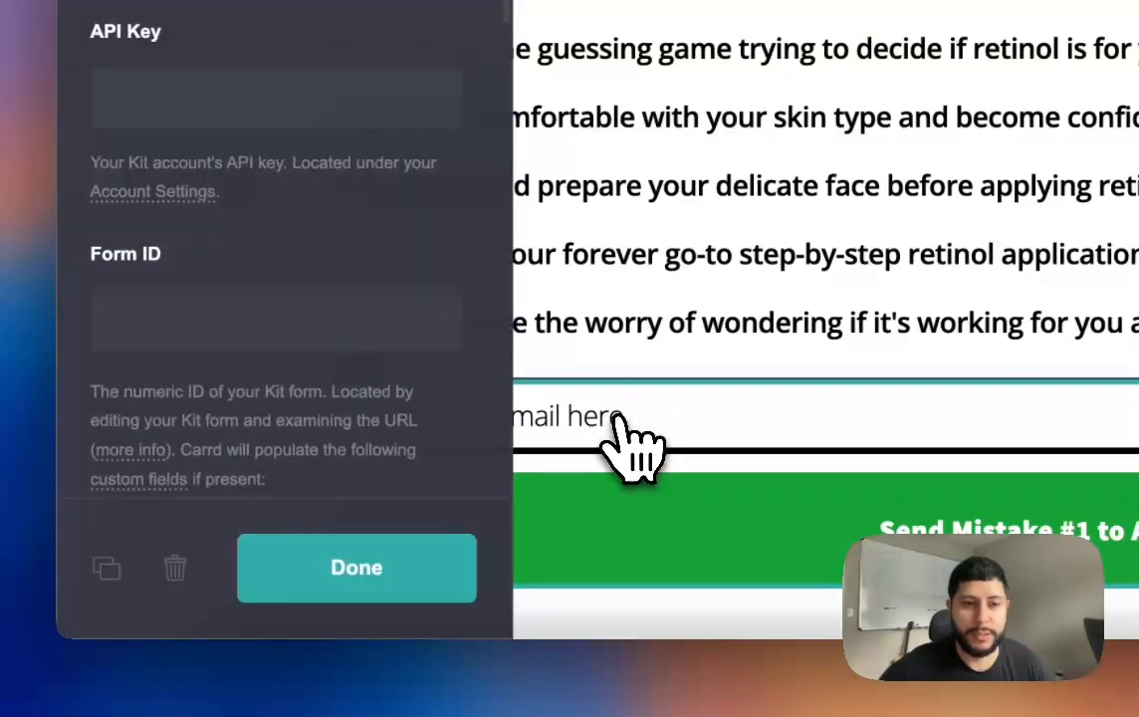
{"action": "left_click", "coordinate": [409, 323]}
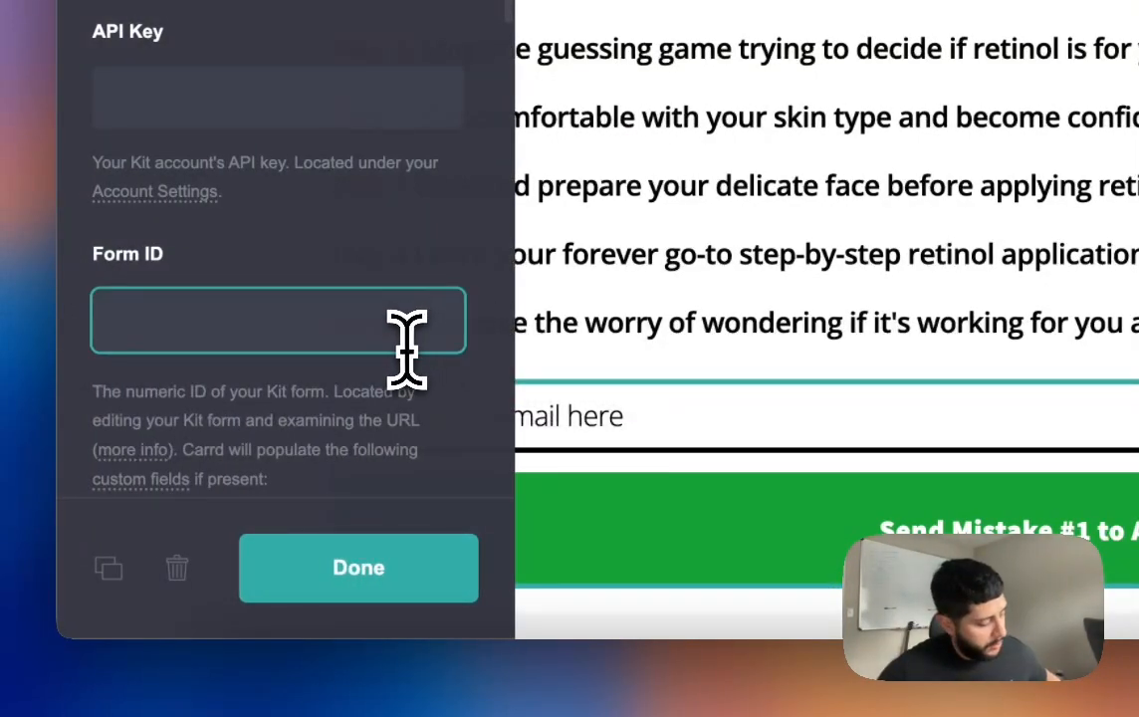
{"action": "left_click", "coordinate": [403, 580]}
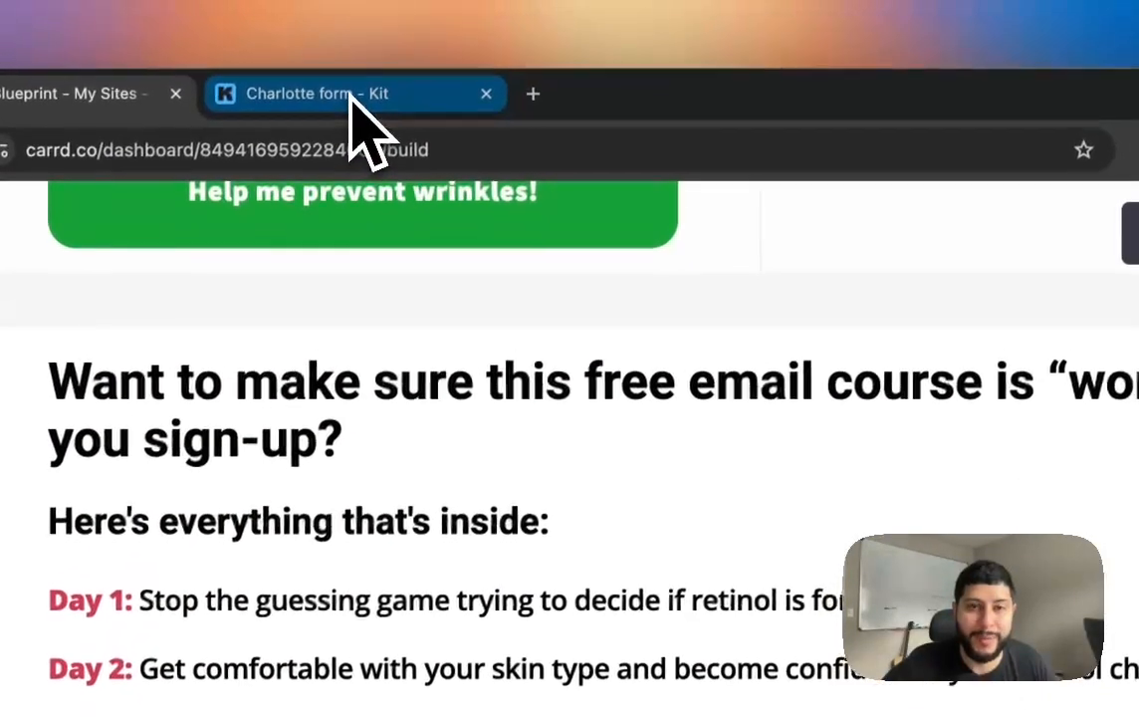
{"action": "left_click", "coordinate": [349, 103]}
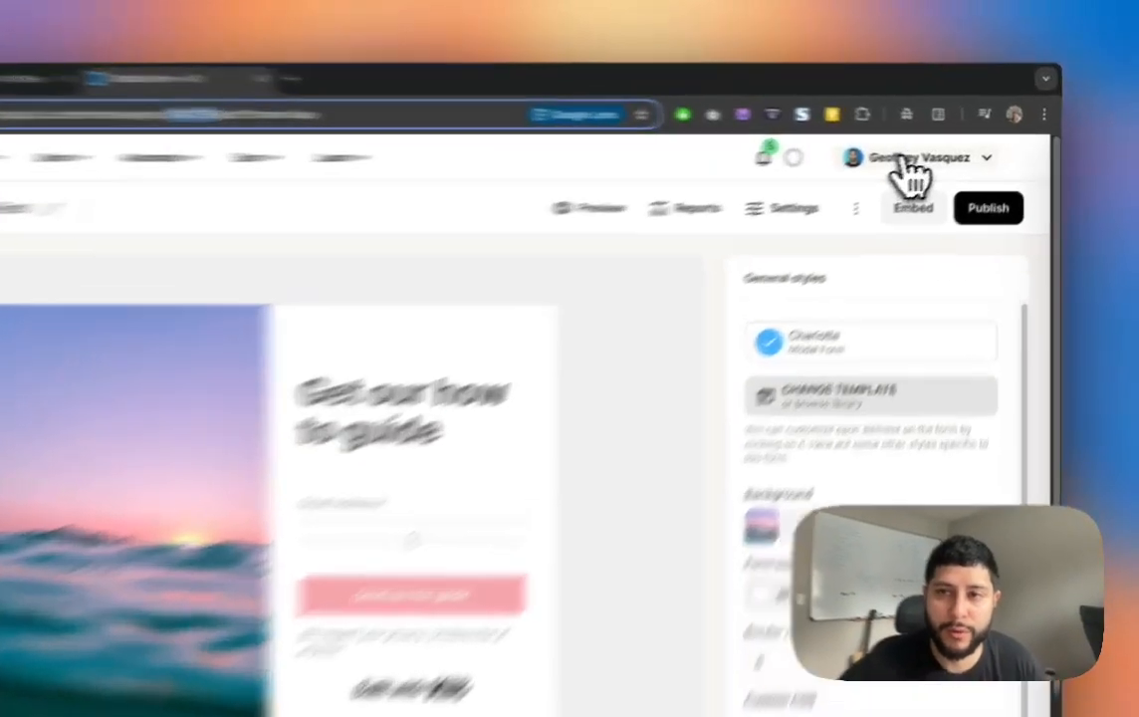
Step: Go to Kit's Account Settings via the account menu and scroll toward Developer
{"action": "left_click", "coordinate": [939, 156]}
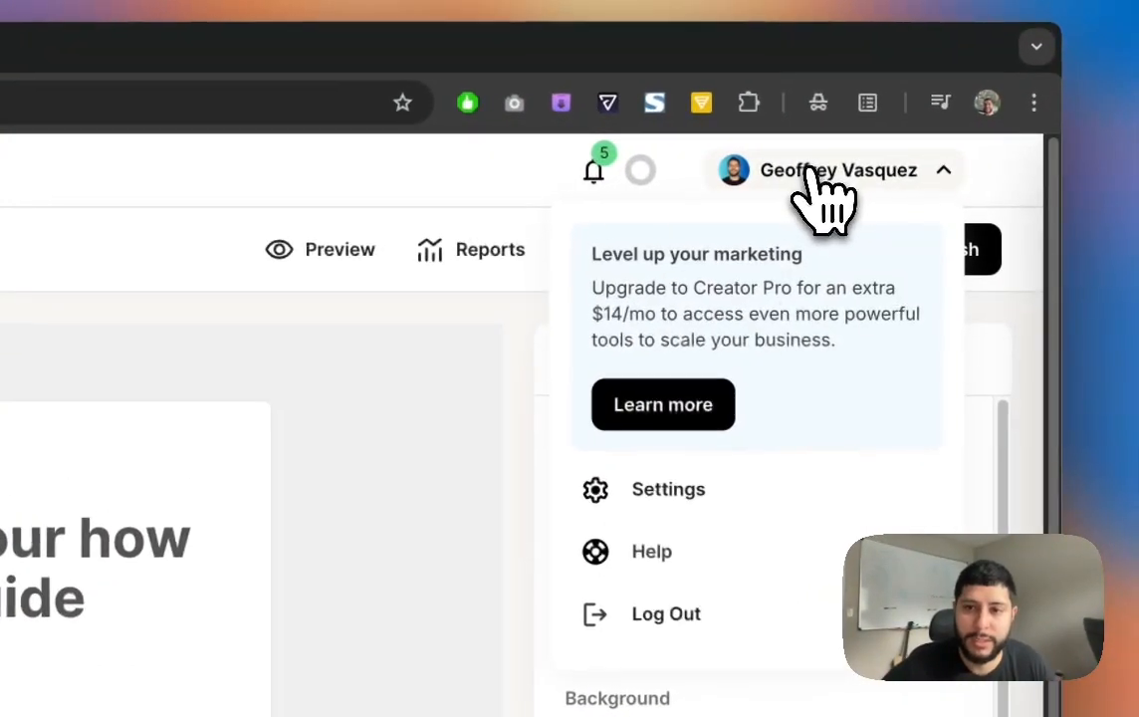
{"action": "left_click", "coordinate": [665, 505]}
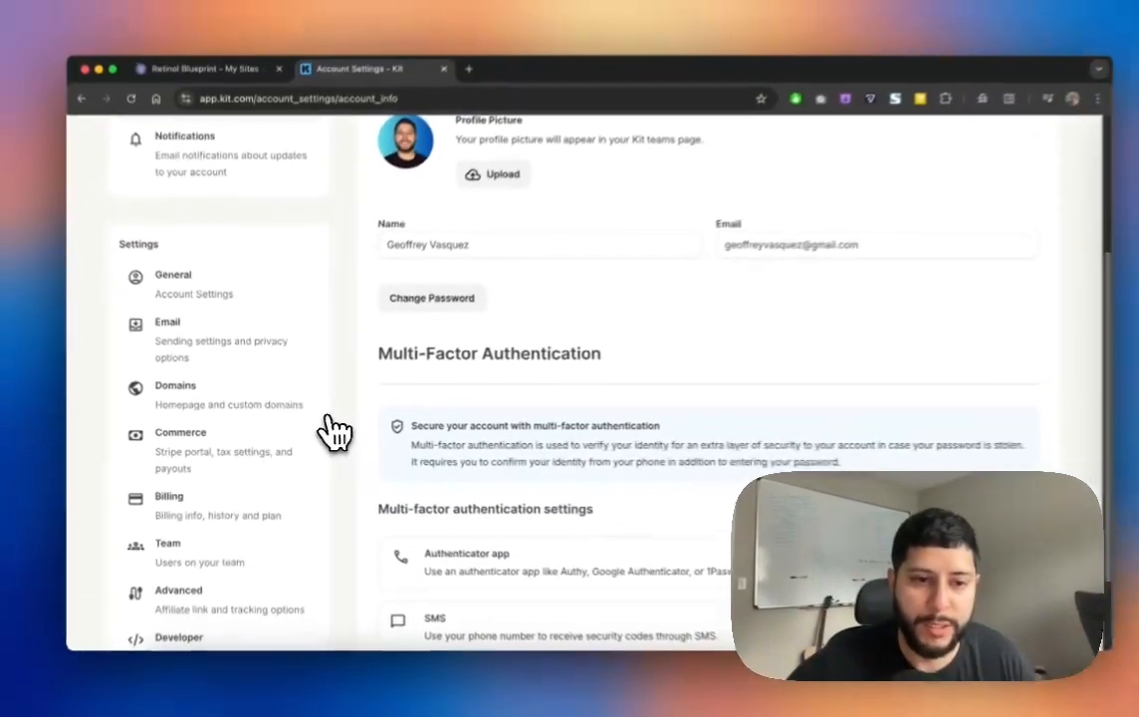
{"action": "scroll", "coordinate": [378, 423], "scroll_direction": "down", "scroll_amount": 3}
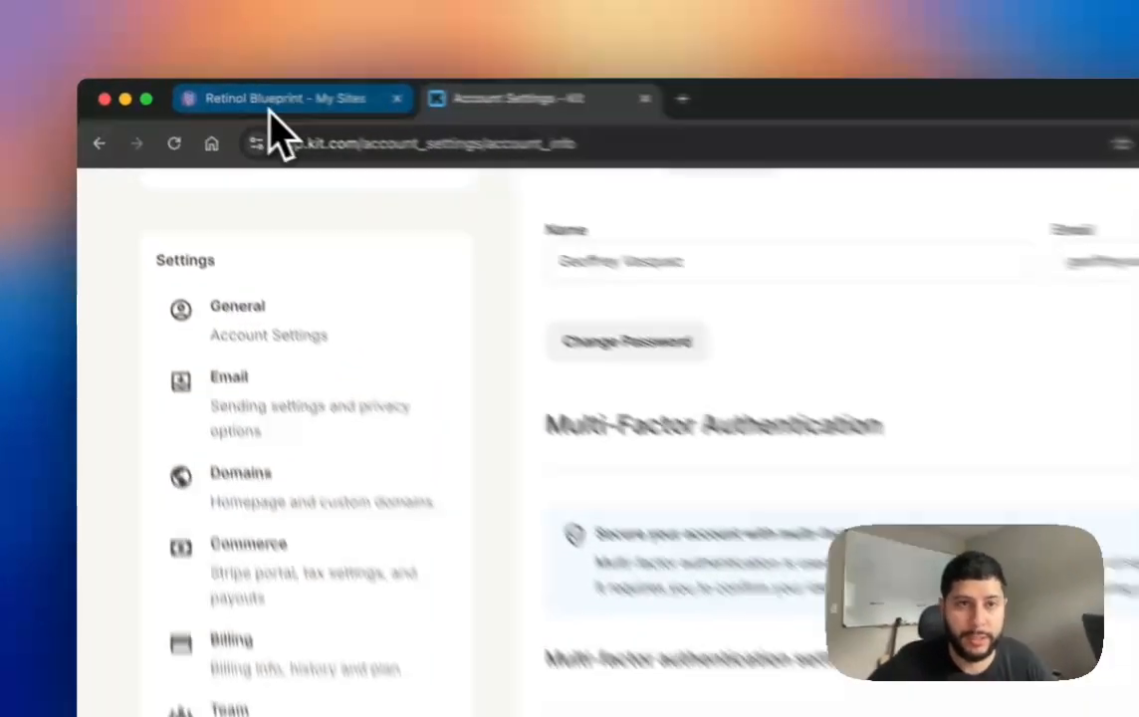
Step: Enter the Kit API key in the first Carrd email sign-up form's settings
{"action": "left_click", "coordinate": [269, 111]}
{"action": "scroll", "coordinate": [348, 348], "scroll_direction": "up", "scroll_amount": 5}
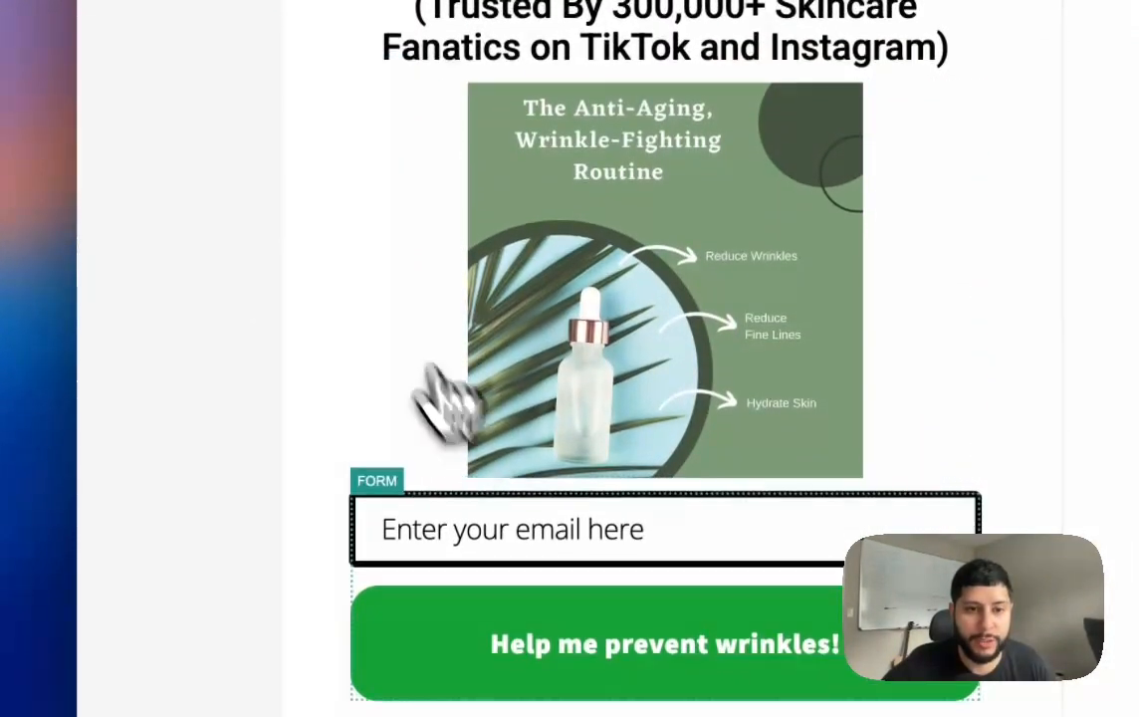
{"action": "left_click", "coordinate": [547, 552]}
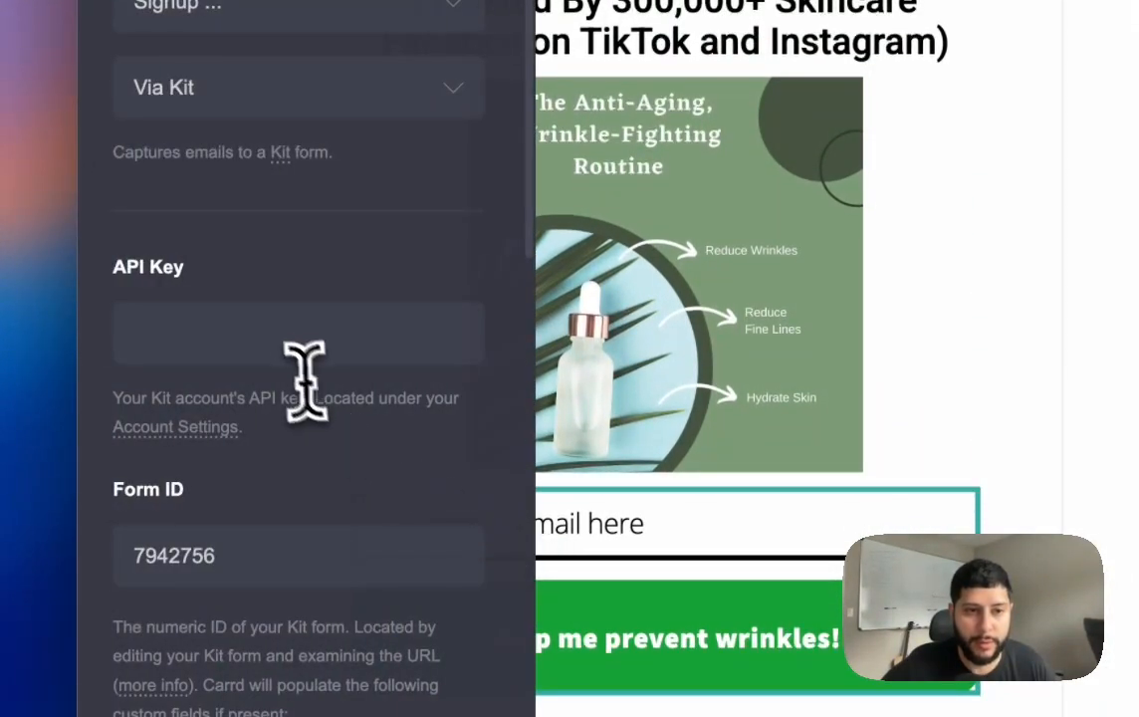
{"action": "left_click", "coordinate": [287, 347]}
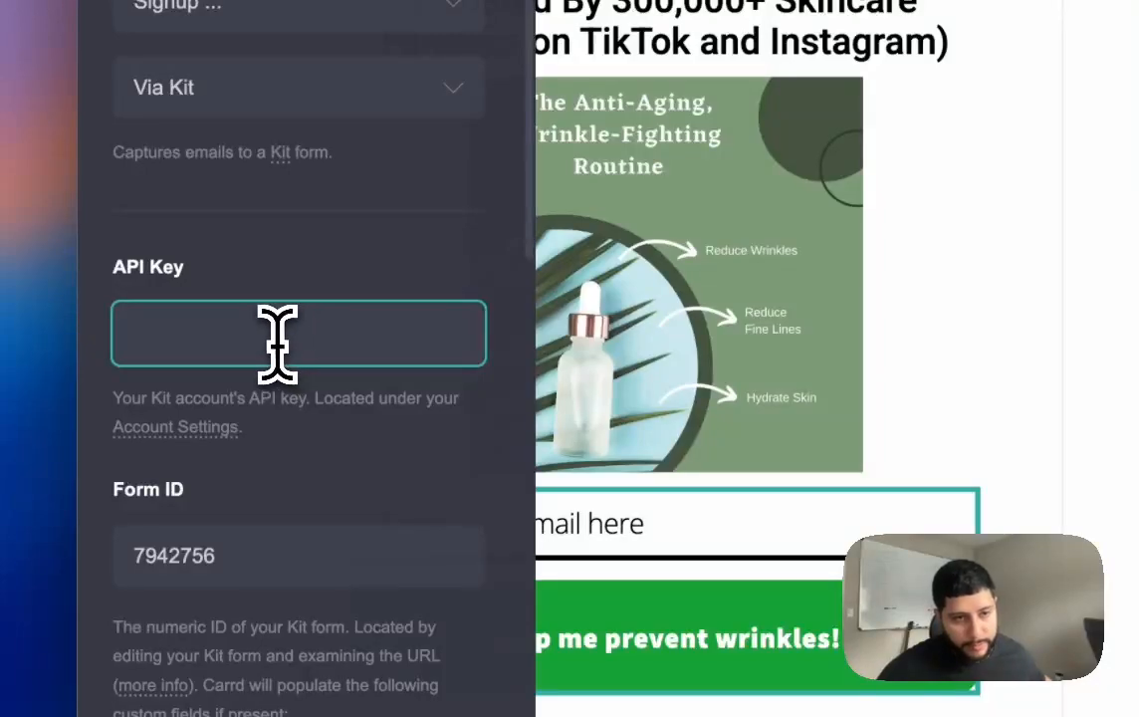
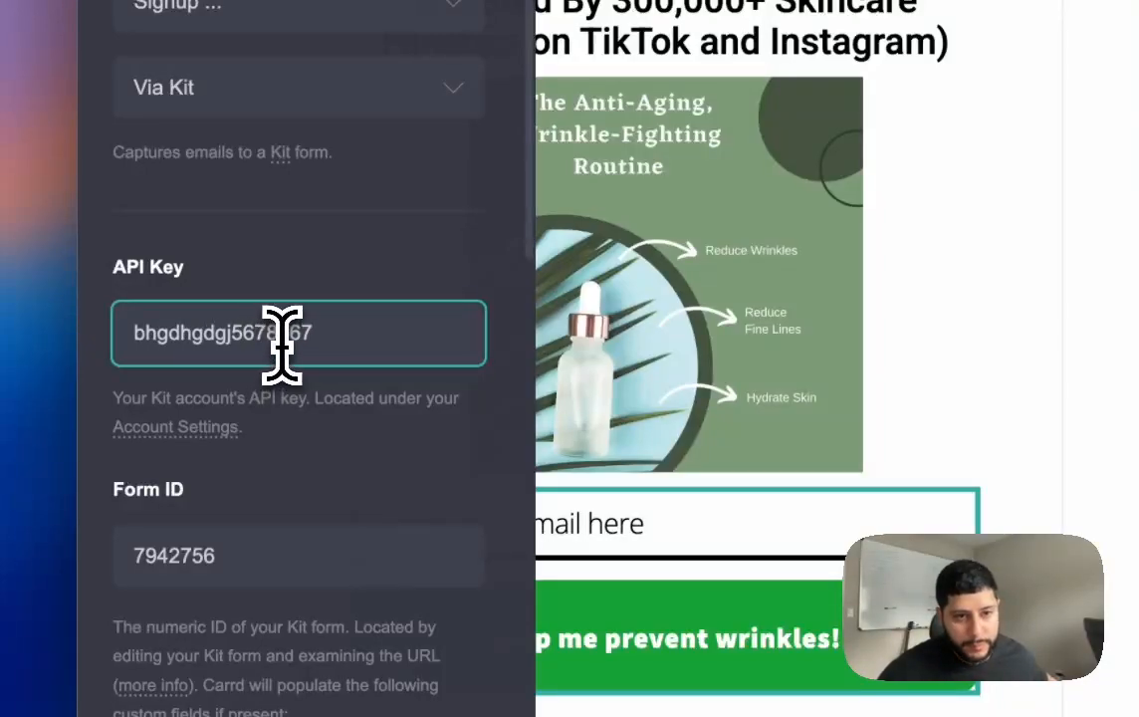
{"action": "double_click", "coordinate": [283, 341]}
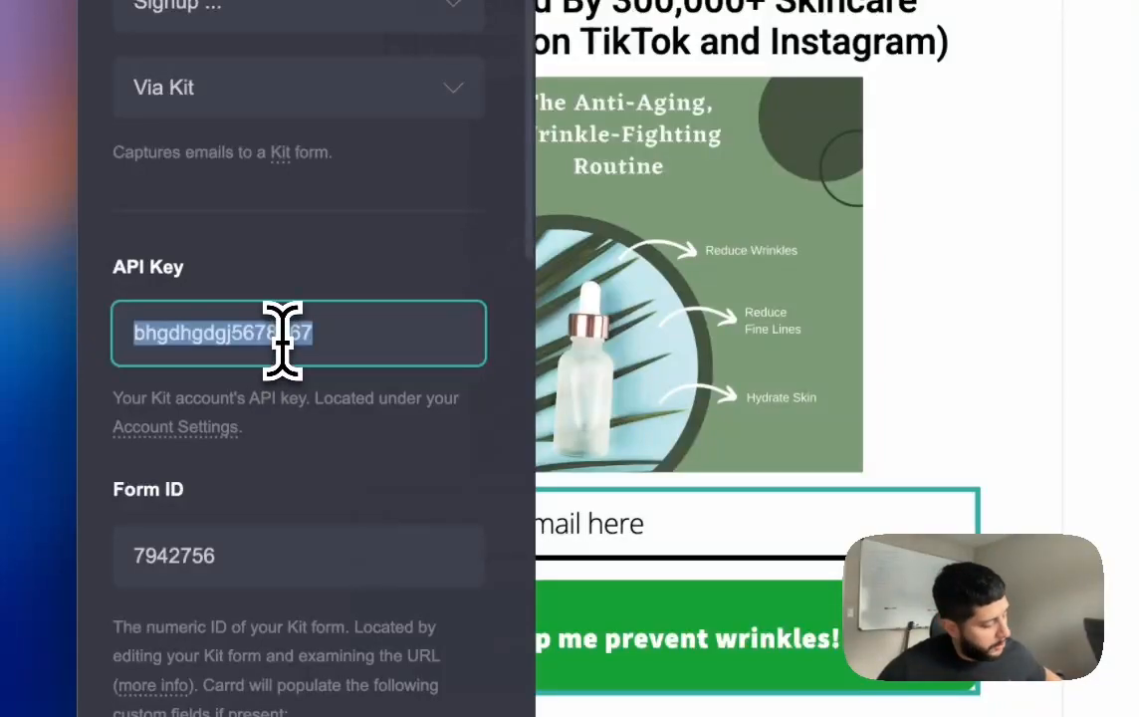
{"action": "key", "text": "ctrl+v"}
{"action": "key", "text": "ctrl+z"}
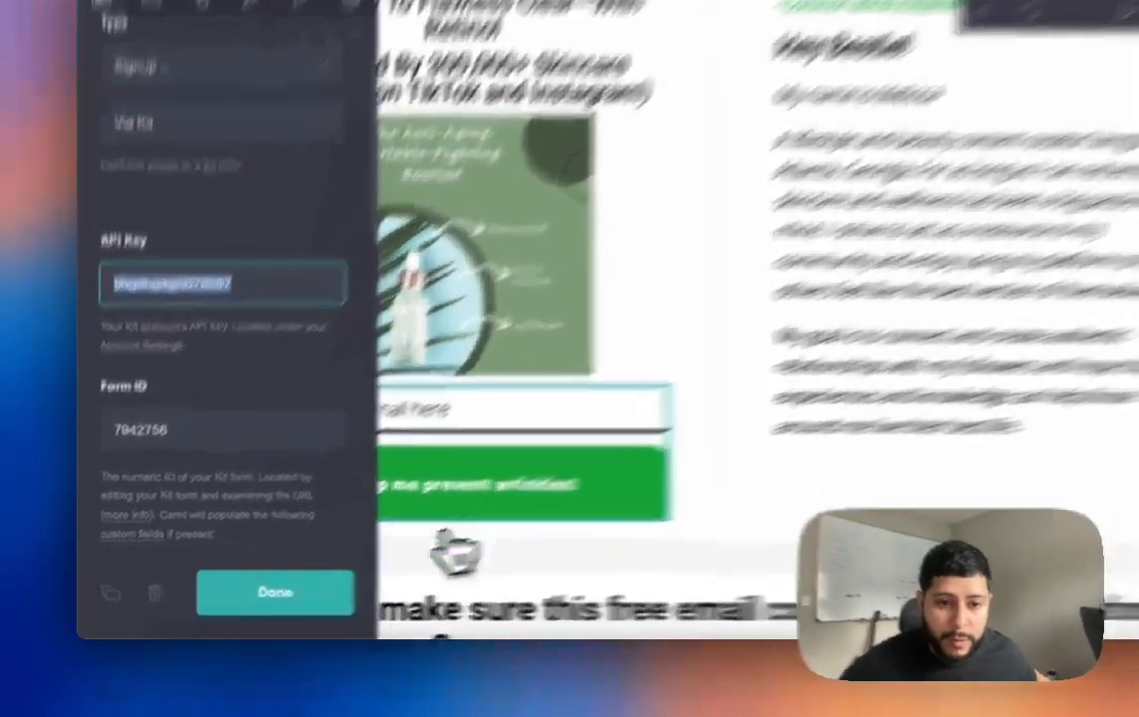
{"action": "left_click", "coordinate": [263, 605]}
Step: Enter the Kit API key in the Day 1–5 email form's settings
{"action": "scroll", "coordinate": [393, 534], "scroll_direction": "down", "scroll_amount": 2}
{"action": "scroll", "coordinate": [731, 453], "scroll_direction": "down", "scroll_amount": 5}
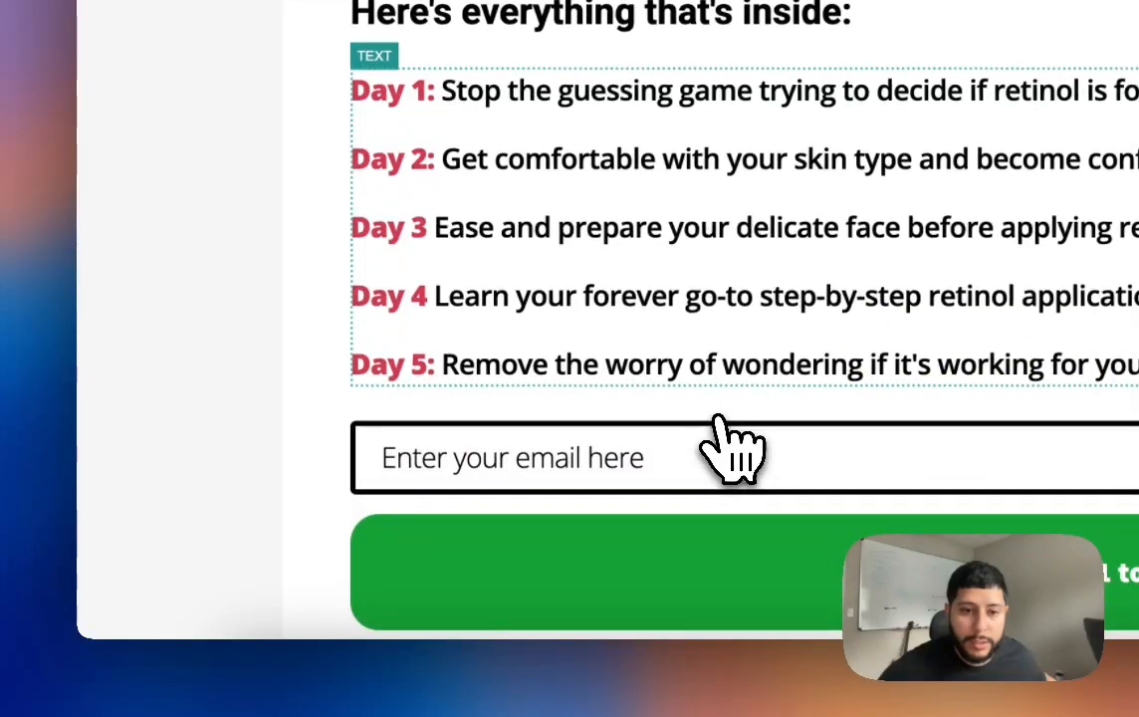
{"action": "left_click", "coordinate": [732, 453]}
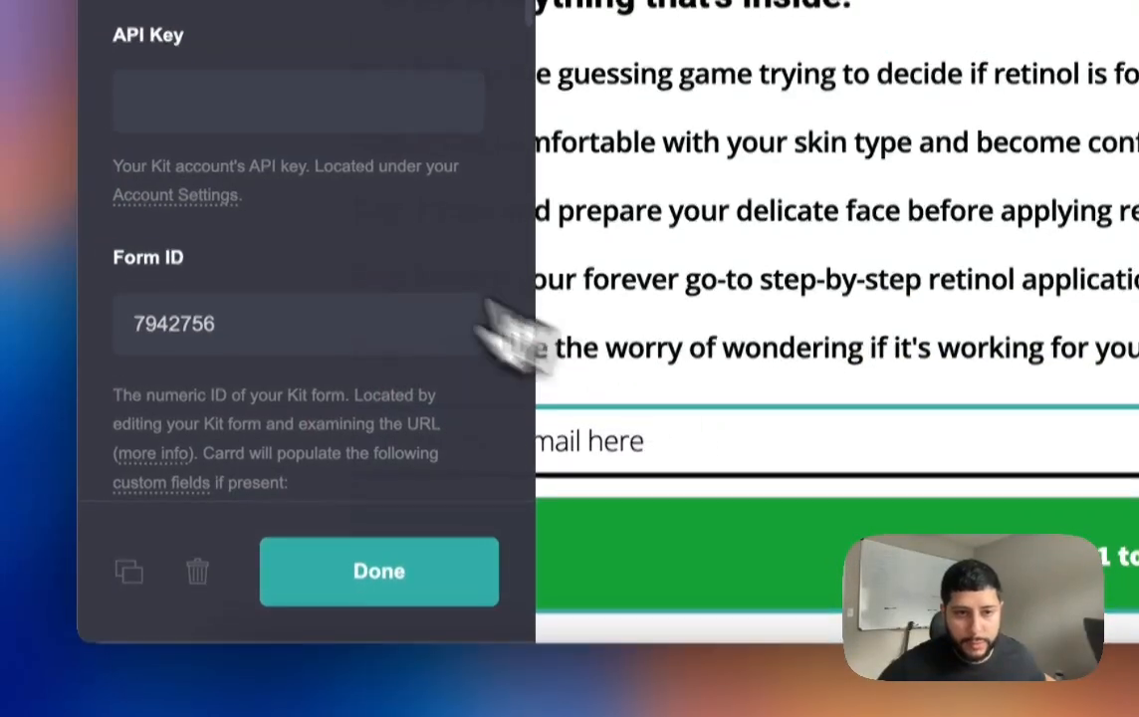
{"action": "left_click", "coordinate": [265, 173]}
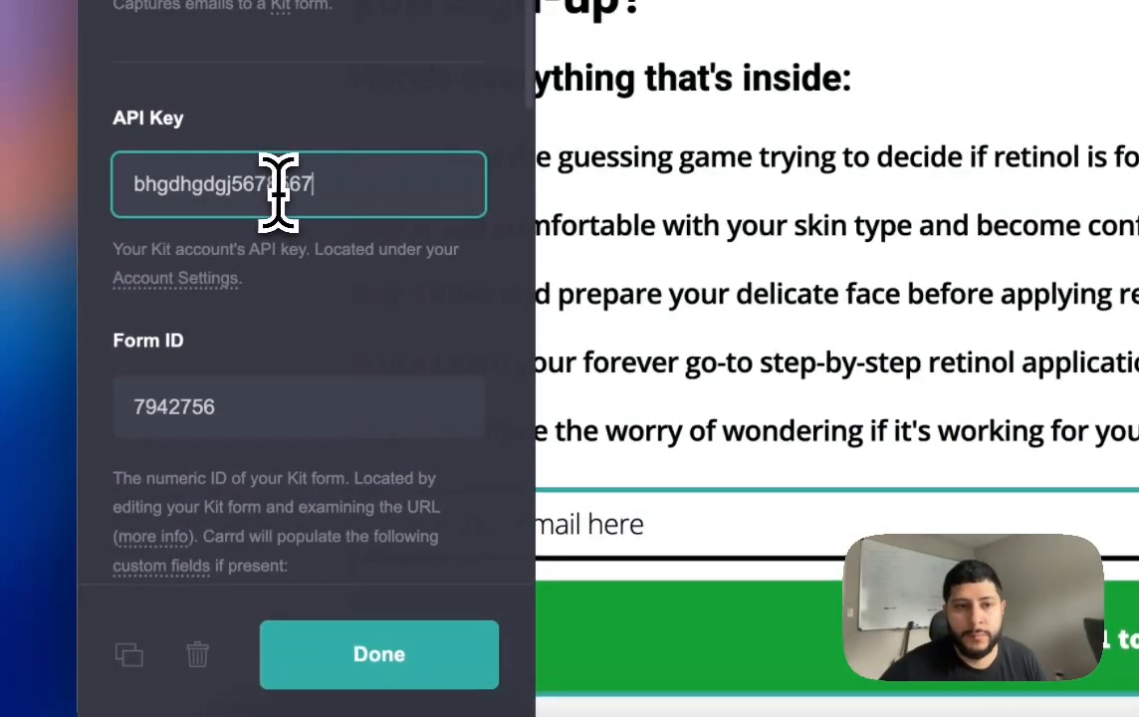
{"action": "left_click", "coordinate": [382, 657]}
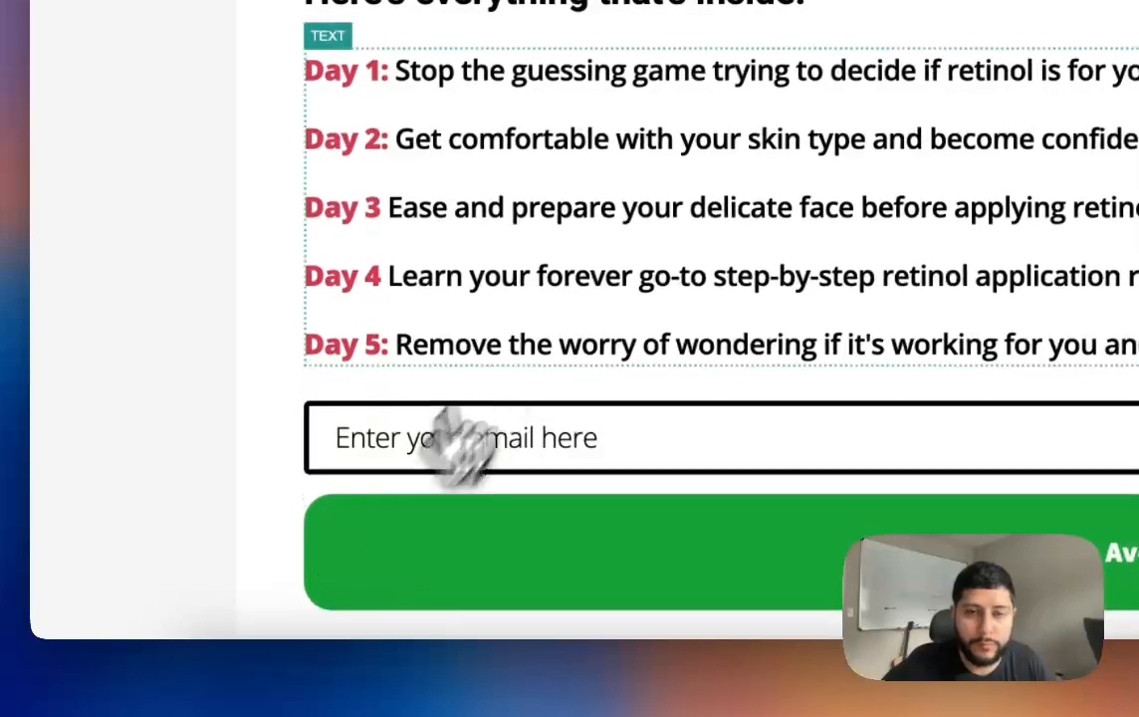
{"action": "scroll", "coordinate": [573, 317], "scroll_direction": "up", "scroll_amount": 2}
{"action": "scroll", "coordinate": [649, 302], "scroll_direction": "up", "scroll_amount": 5}
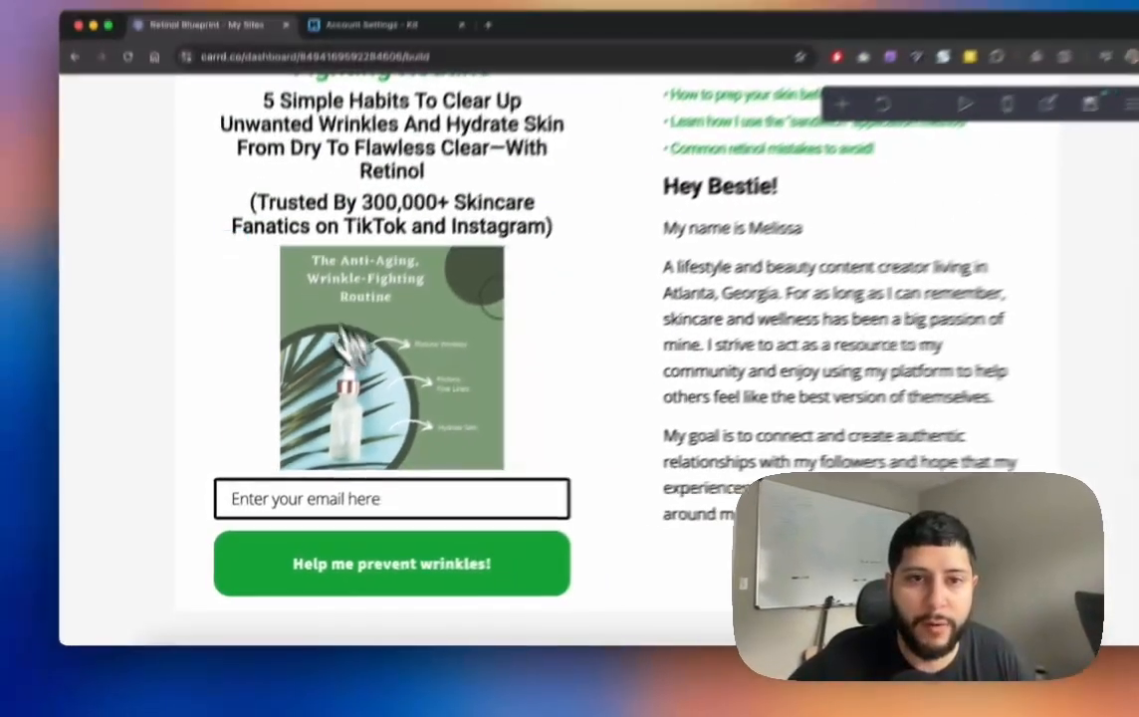
Step: Look over the Carrd page once more, then bring Kit's Account Settings tab to the front
{"action": "scroll", "coordinate": [506, 396], "scroll_direction": "up", "scroll_amount": 2}
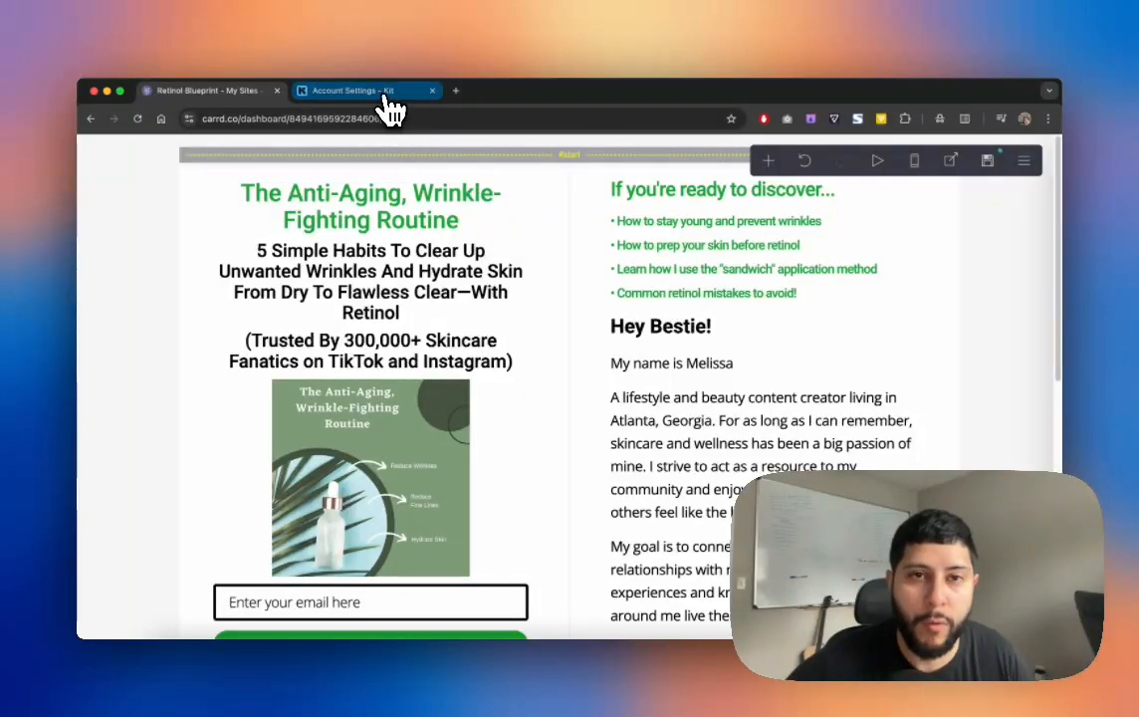
{"action": "scroll", "coordinate": [348, 400], "scroll_direction": "down", "scroll_amount": 1}
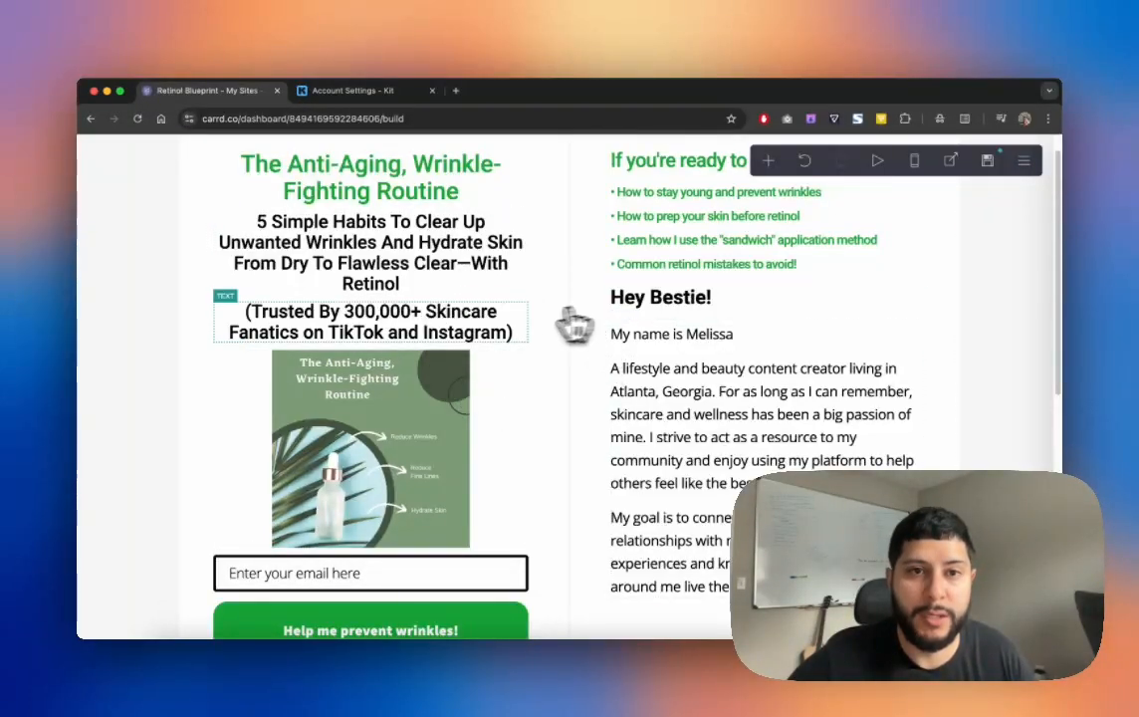
{"action": "scroll", "coordinate": [515, 368], "scroll_direction": "up", "scroll_amount": 2}
{"action": "left_click", "coordinate": [378, 92]}
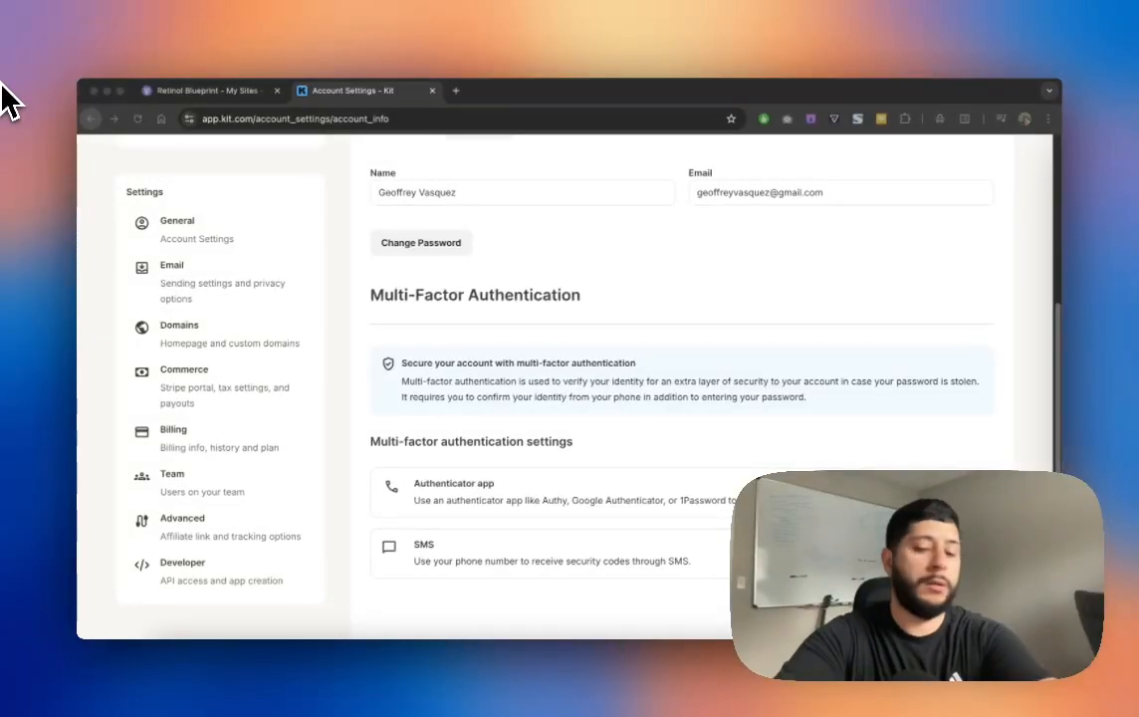
Step: Open the 'OKAY OKAY DUDE!' broadcast report from the Kit dashboard's sent broadcasts
{"action": "scroll", "coordinate": [408, 199], "scroll_direction": "up", "scroll_amount": 1}
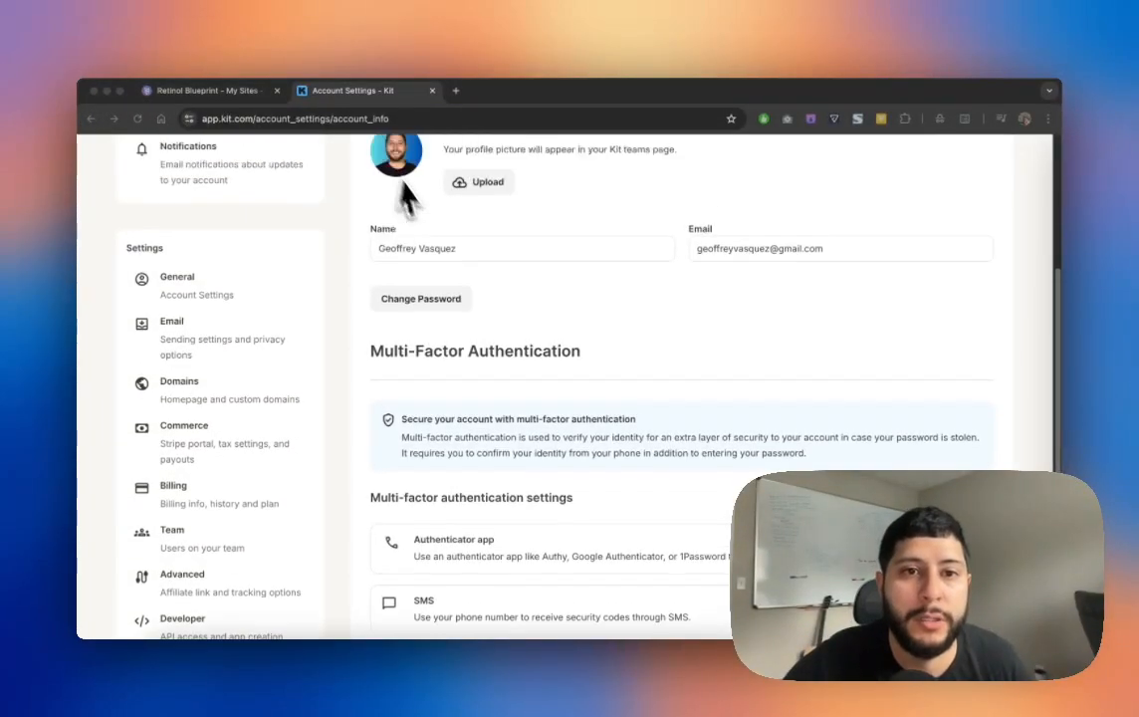
{"action": "scroll", "coordinate": [408, 199], "scroll_direction": "up", "scroll_amount": 4}
{"action": "left_click", "coordinate": [199, 152]}
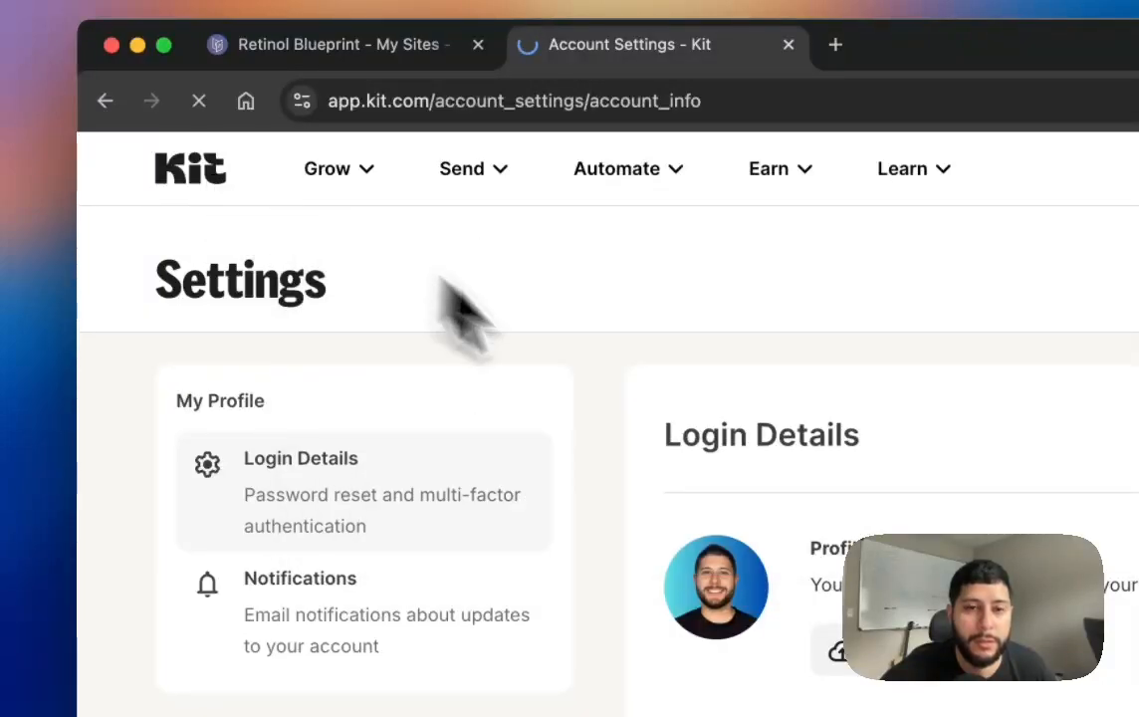
{"action": "scroll", "coordinate": [767, 605], "scroll_direction": "down", "scroll_amount": 5}
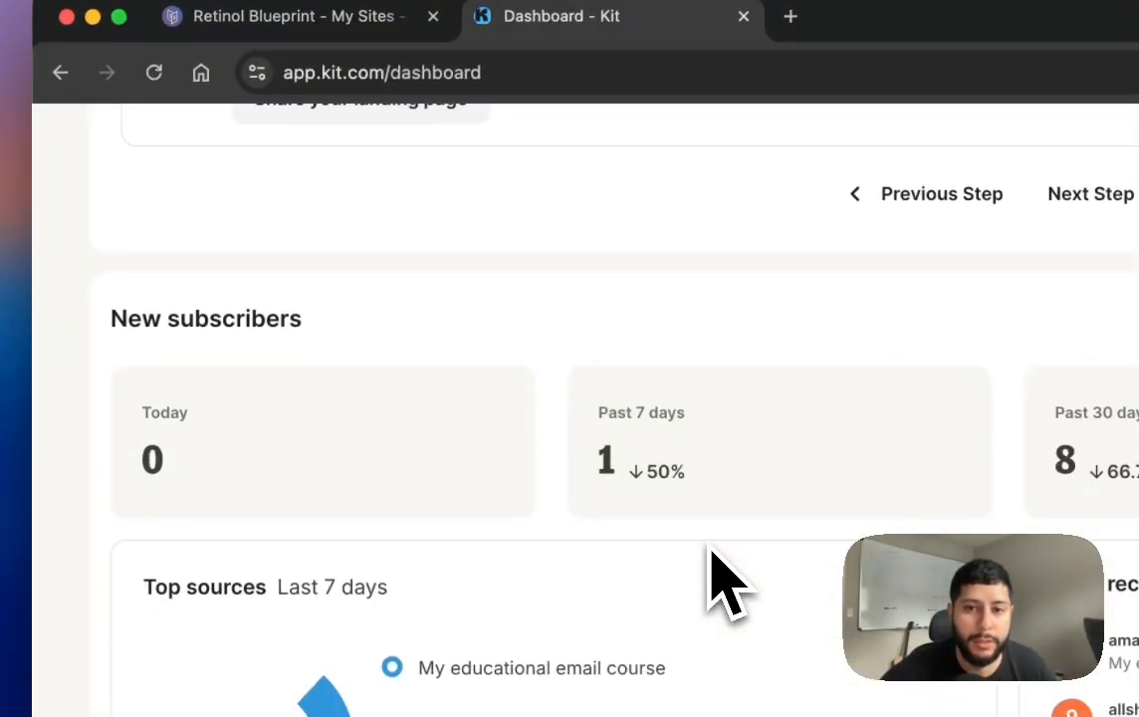
{"action": "scroll", "coordinate": [709, 554], "scroll_direction": "down", "scroll_amount": 15}
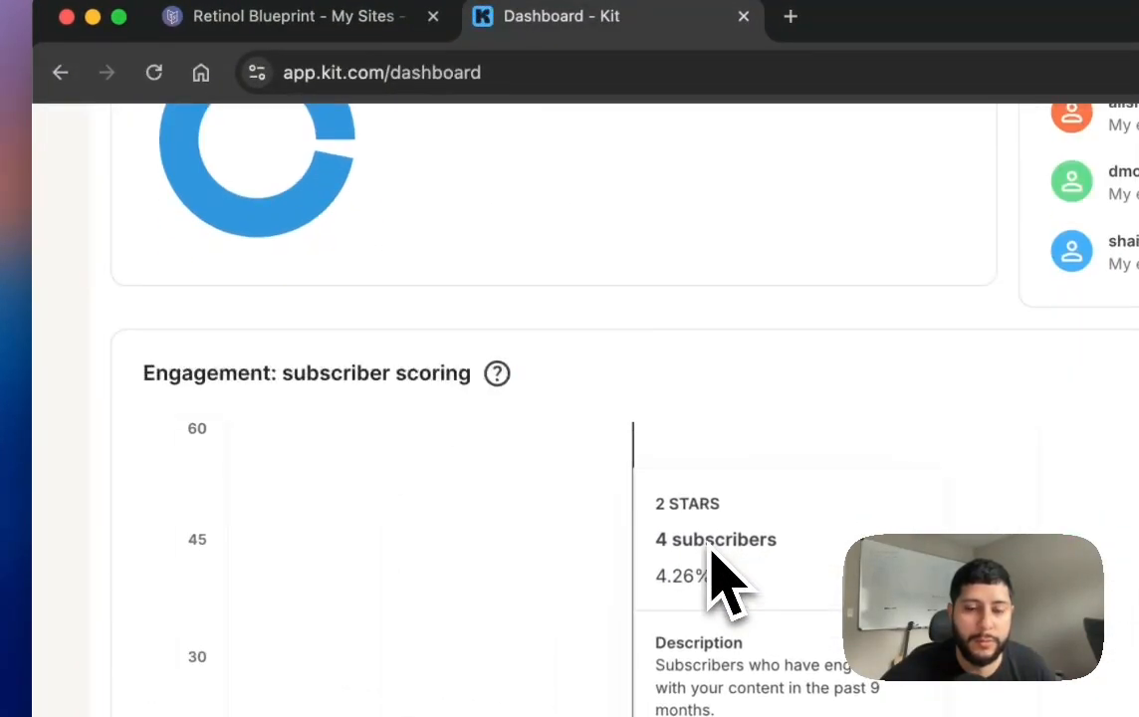
{"action": "scroll", "coordinate": [702, 557], "scroll_direction": "up", "scroll_amount": 20}
{"action": "mouse_move", "coordinate": [440, 171]}
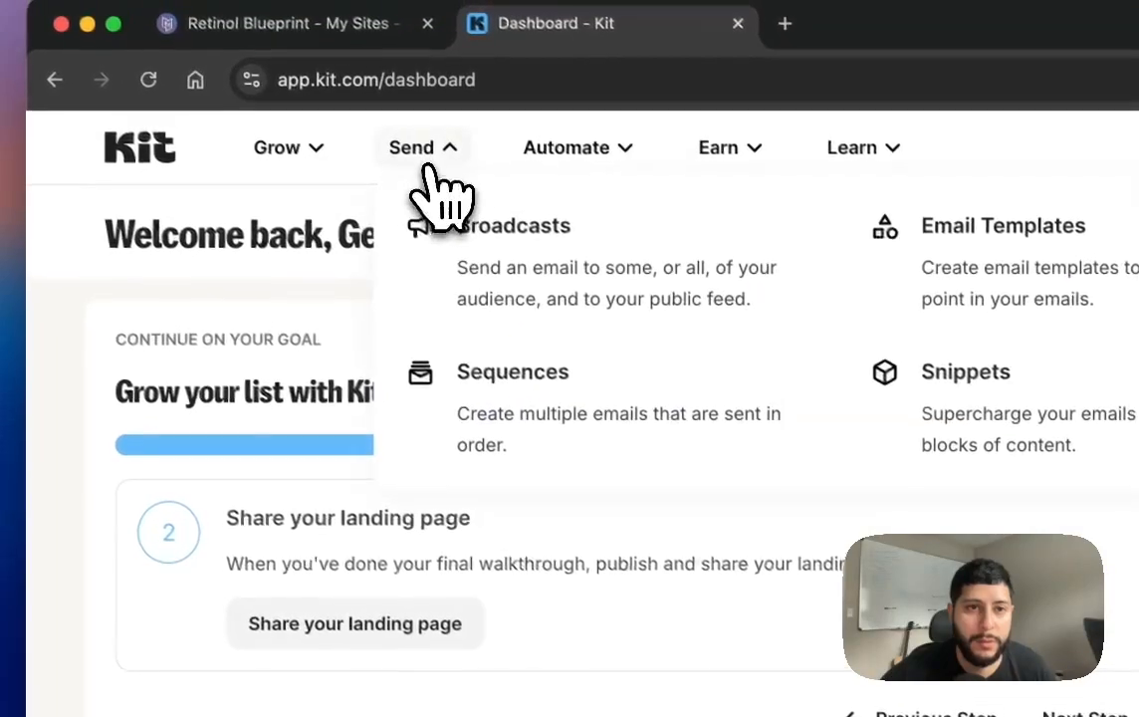
{"action": "left_click", "coordinate": [438, 231]}
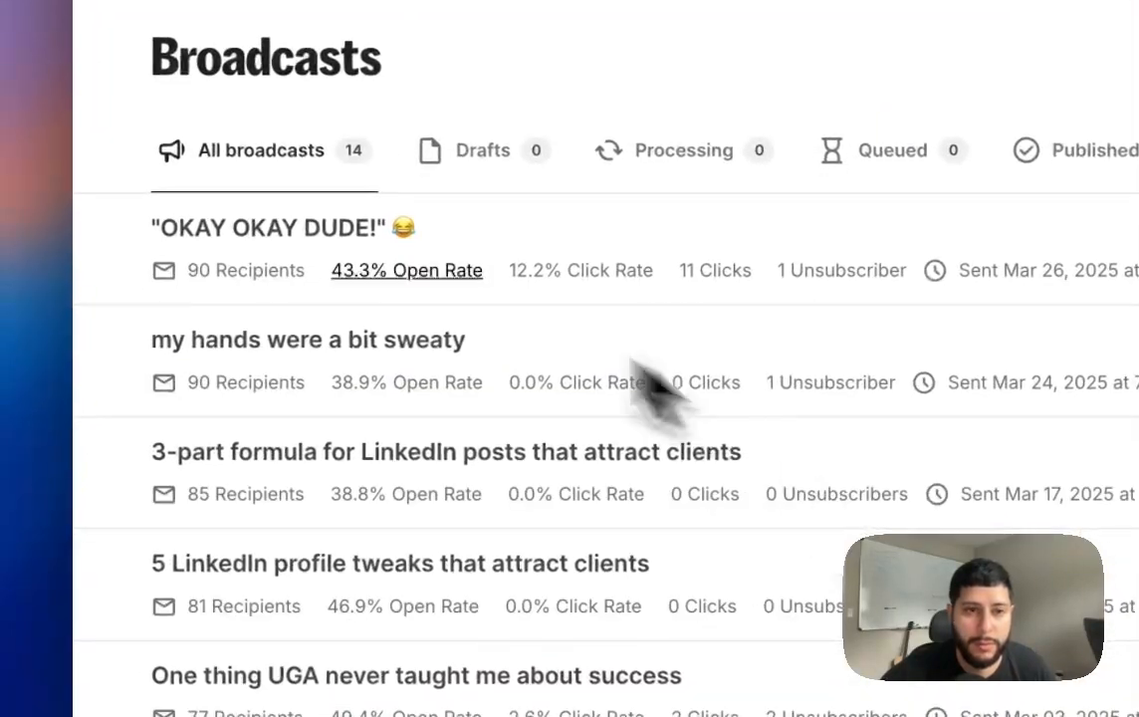
{"action": "left_click", "coordinate": [274, 240]}
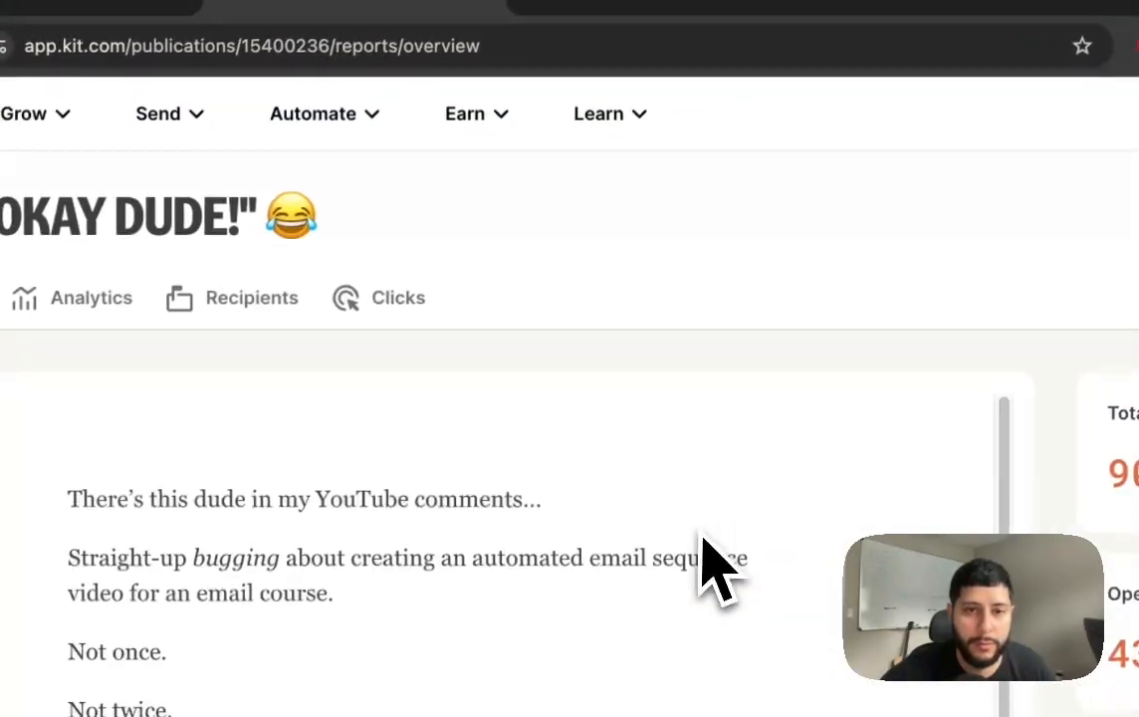
Step: Follow the email's template link to the shared '[YouTube] Email Course GG's' automation preview
{"action": "scroll", "coordinate": [697, 587], "scroll_direction": "down", "scroll_amount": 10}
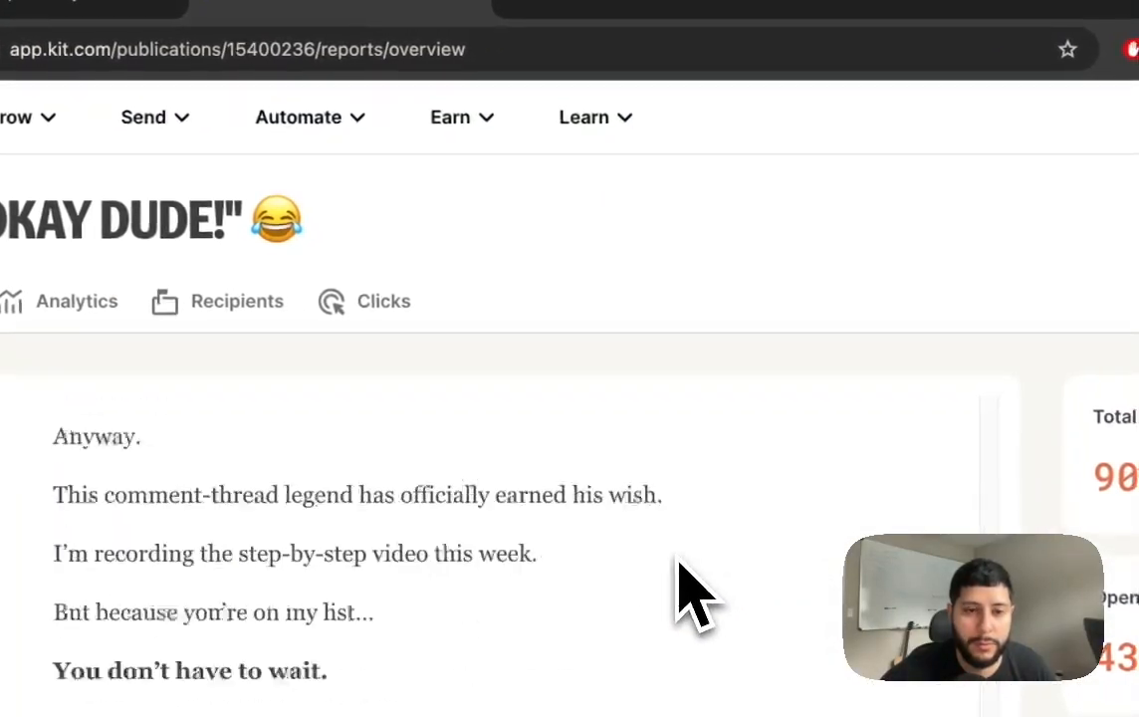
{"action": "scroll", "coordinate": [597, 582], "scroll_direction": "up", "scroll_amount": 4}
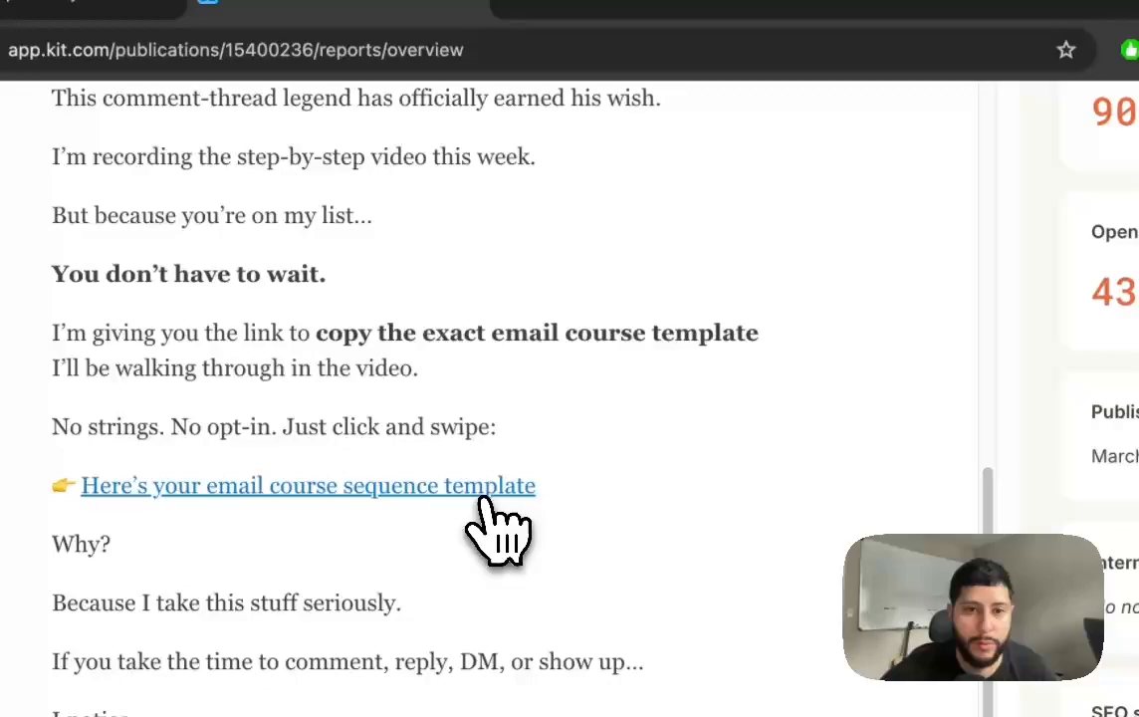
{"action": "left_click", "coordinate": [488, 497]}
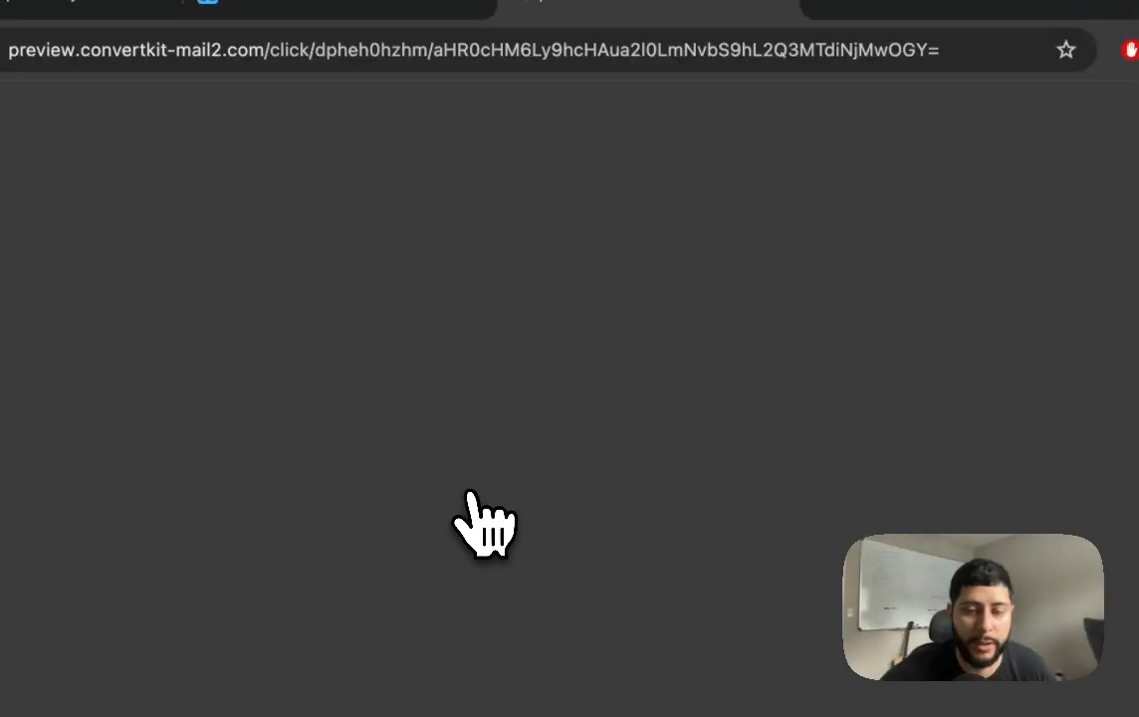
{"action": "left_click", "coordinate": [459, 300]}
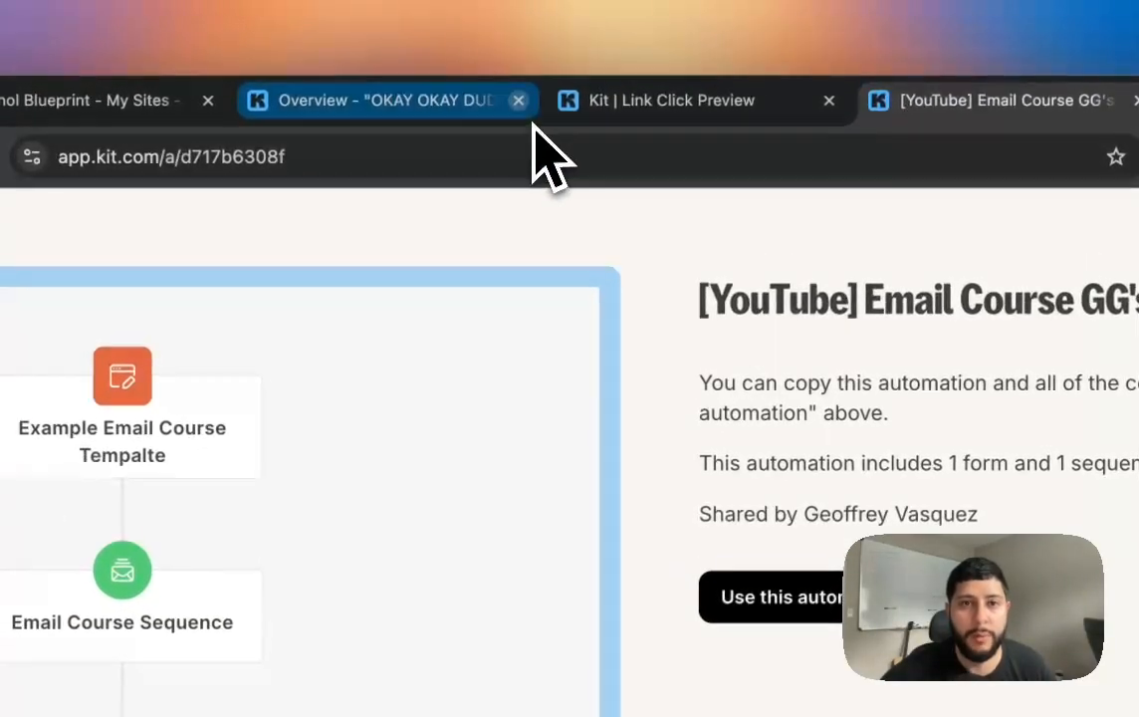
Step: Close the broadcast tab and copy the shared automation as '[YouTube] Email Course GG's (copy)'
{"action": "left_click", "coordinate": [519, 103]}
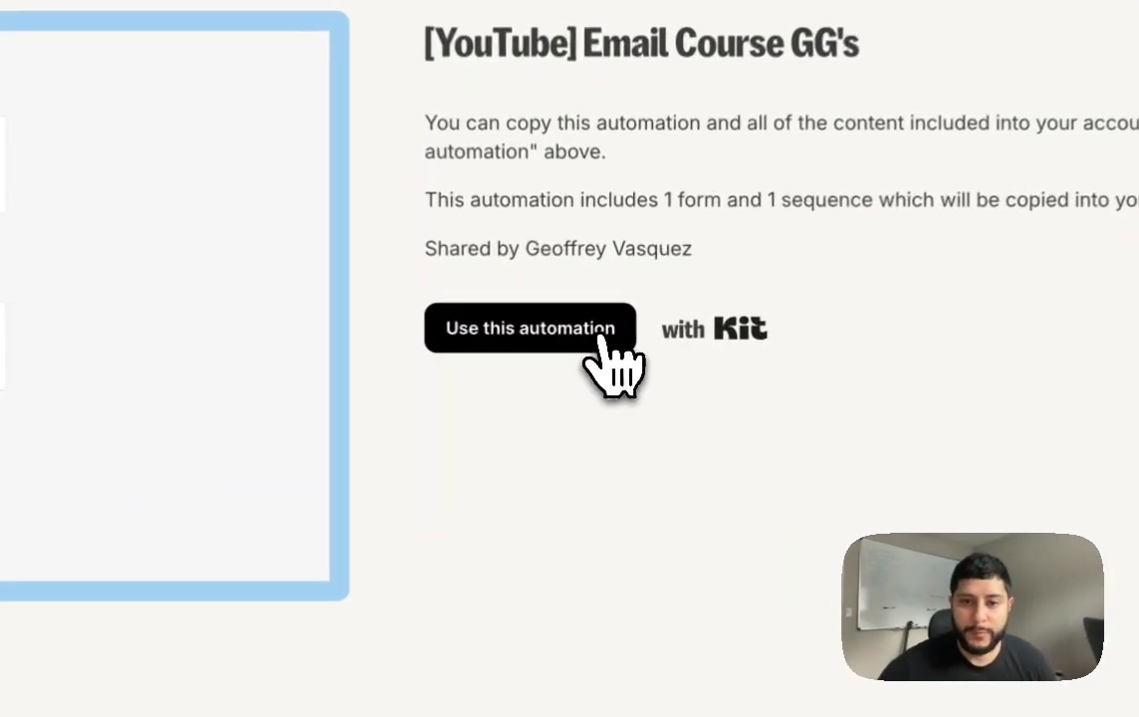
{"action": "left_click", "coordinate": [615, 341]}
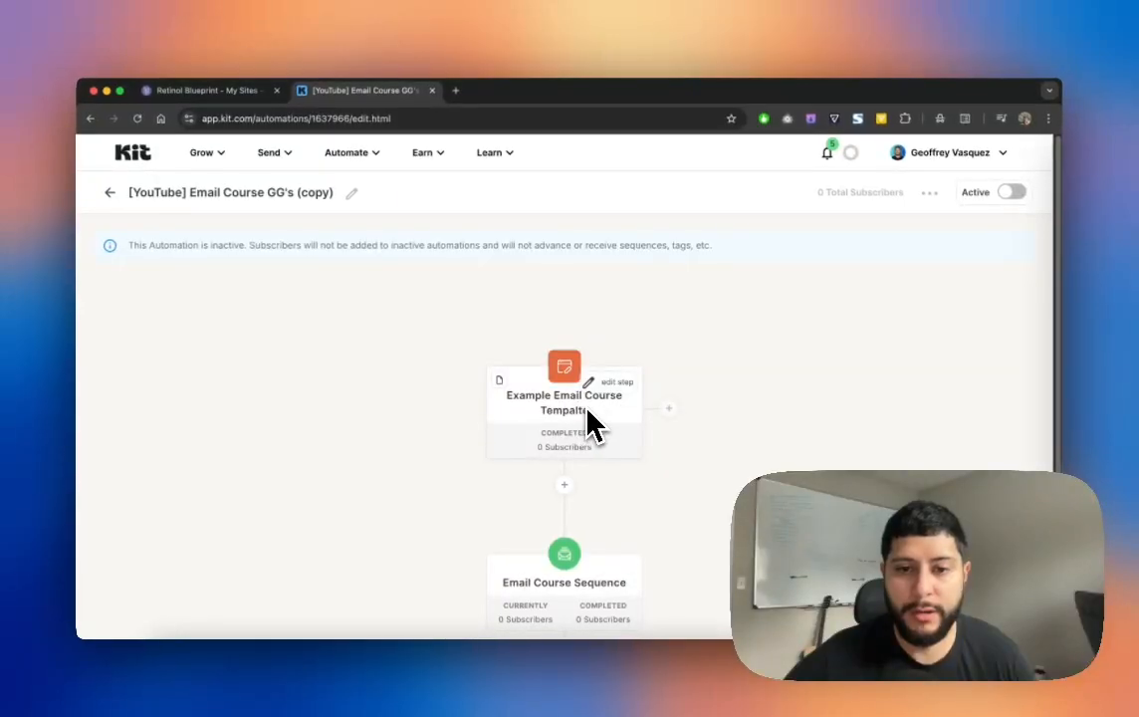
Step: Show the add-trigger options beside the Example Email Course Tempalte form step
{"action": "scroll", "coordinate": [587, 423], "scroll_direction": "down", "scroll_amount": 2}
{"action": "scroll", "coordinate": [568, 423], "scroll_direction": "down", "scroll_amount": 1}
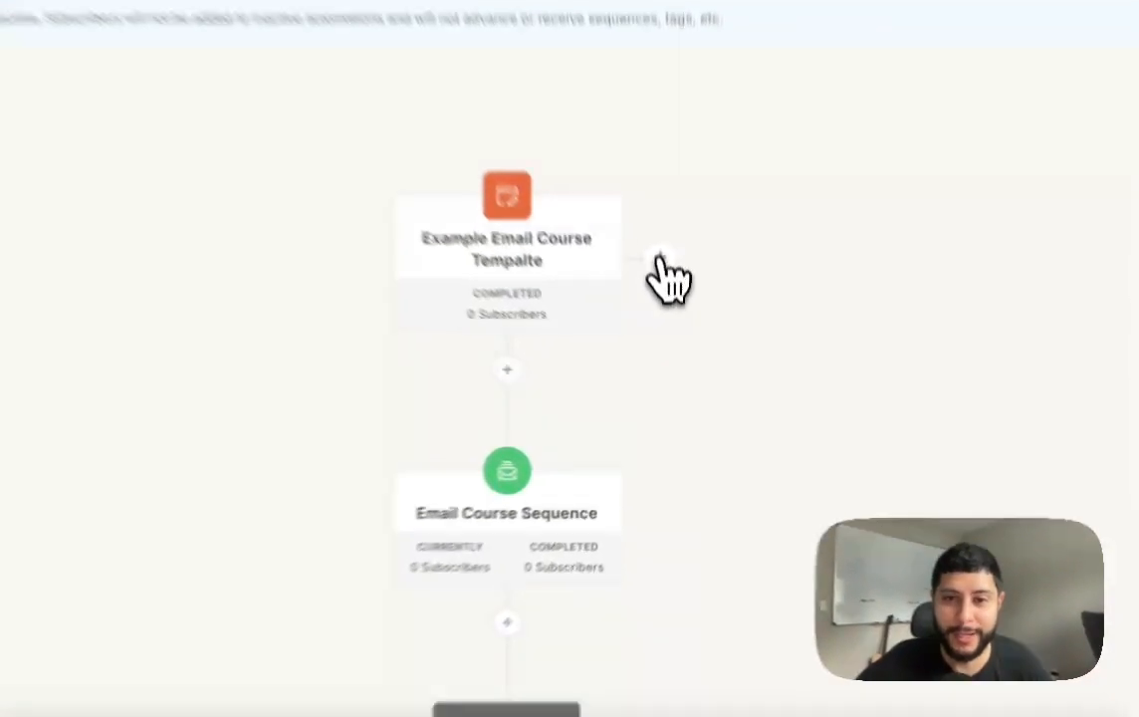
{"action": "left_click", "coordinate": [666, 321]}
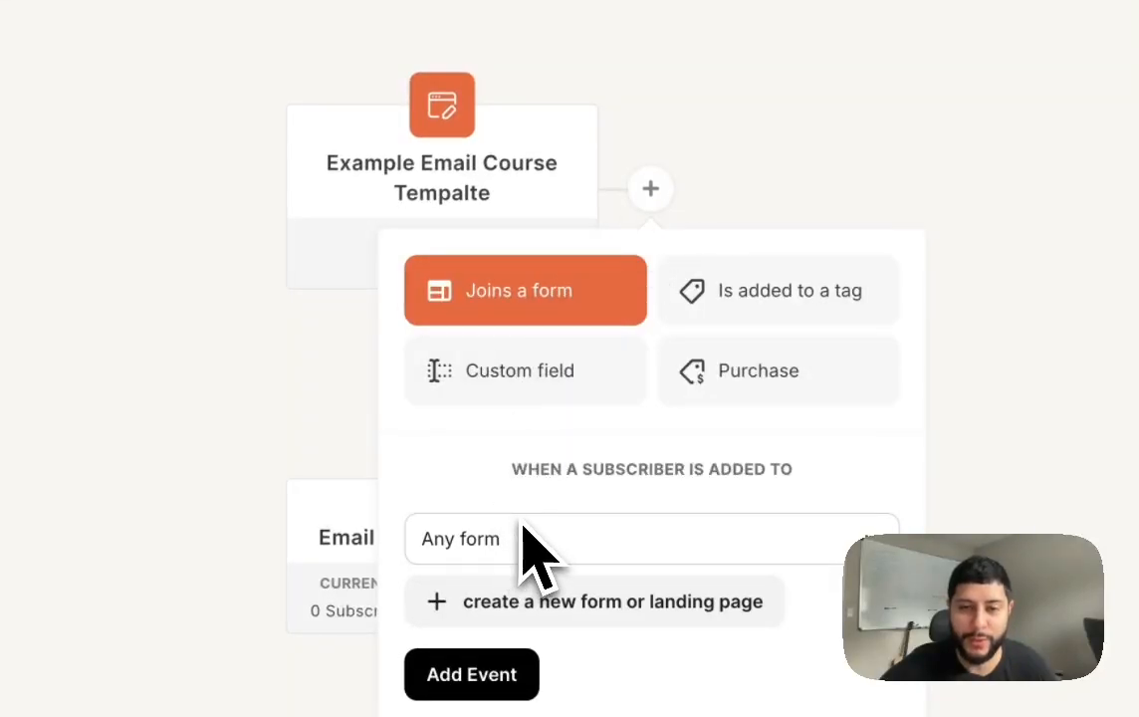
Step: Add a 'Joins a form' trigger for the Email Sequence Test form
{"action": "left_click", "coordinate": [585, 545]}
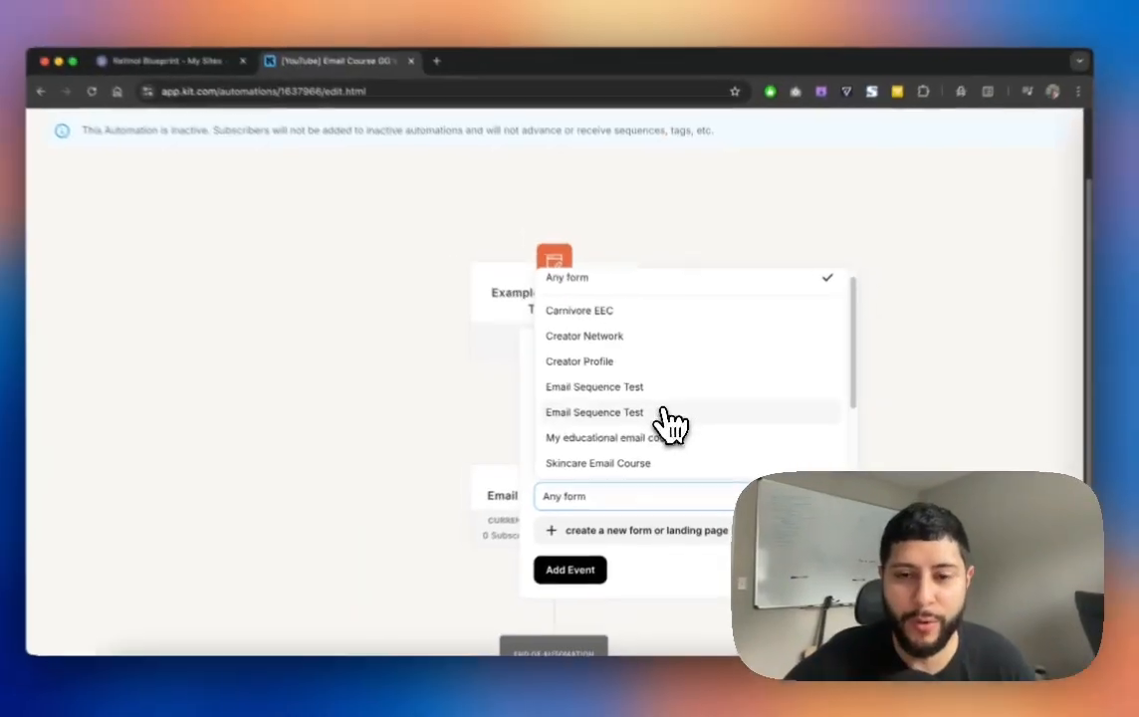
{"action": "scroll", "coordinate": [668, 423], "scroll_direction": "down", "scroll_amount": 3}
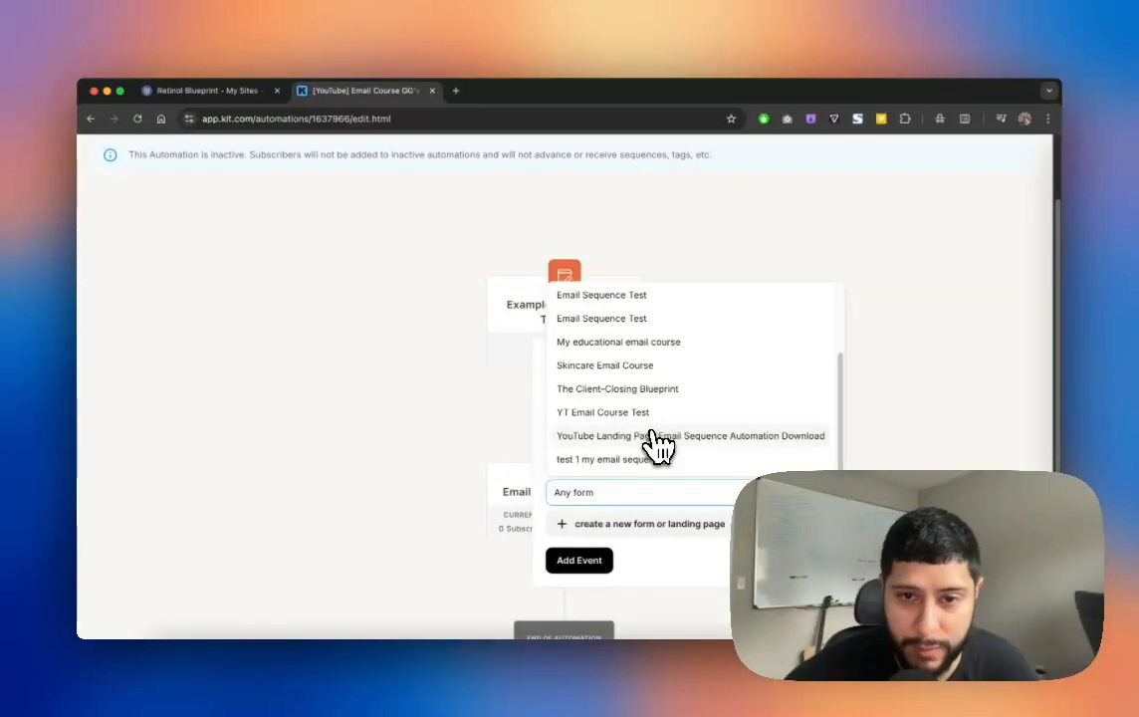
{"action": "scroll", "coordinate": [657, 443], "scroll_direction": "up", "scroll_amount": 5}
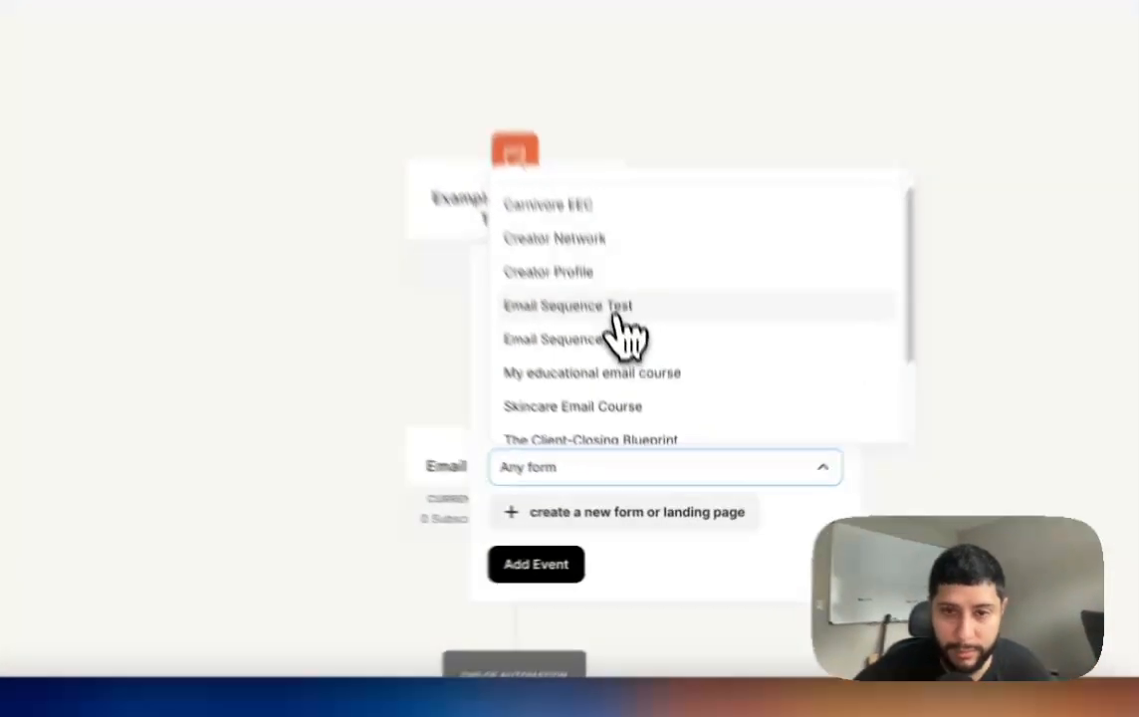
{"action": "left_click", "coordinate": [642, 382]}
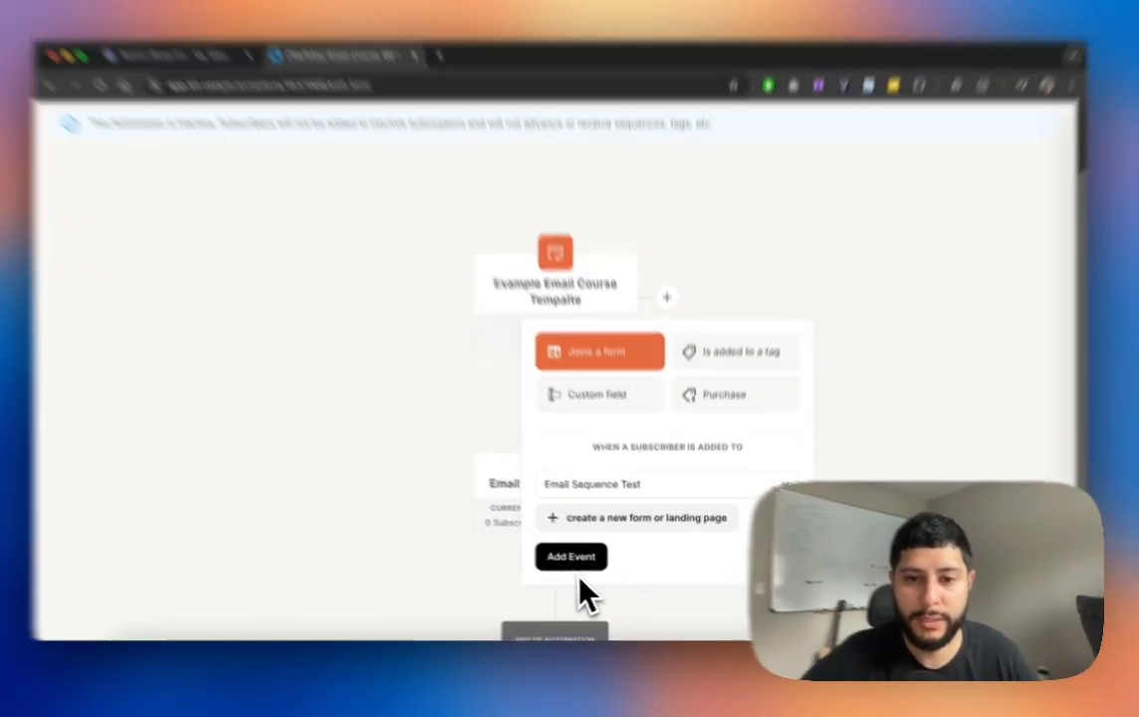
{"action": "left_click", "coordinate": [570, 556]}
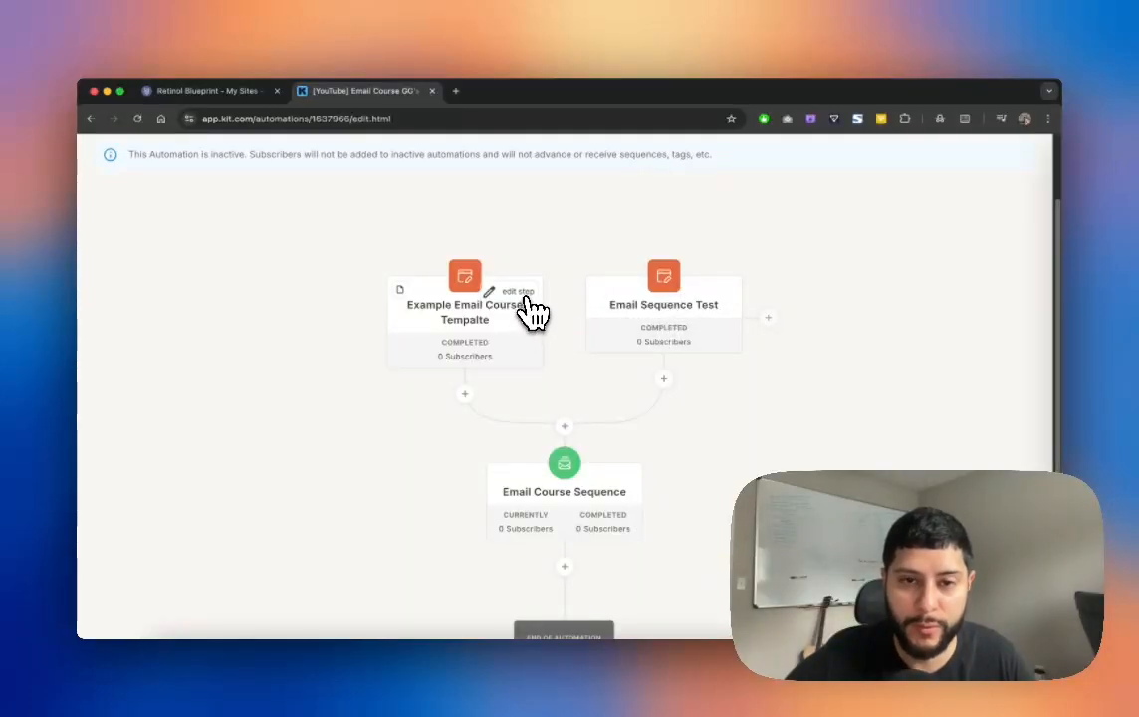
Step: Return to the shared automation page and make another copy of it
{"action": "left_click", "coordinate": [528, 298]}
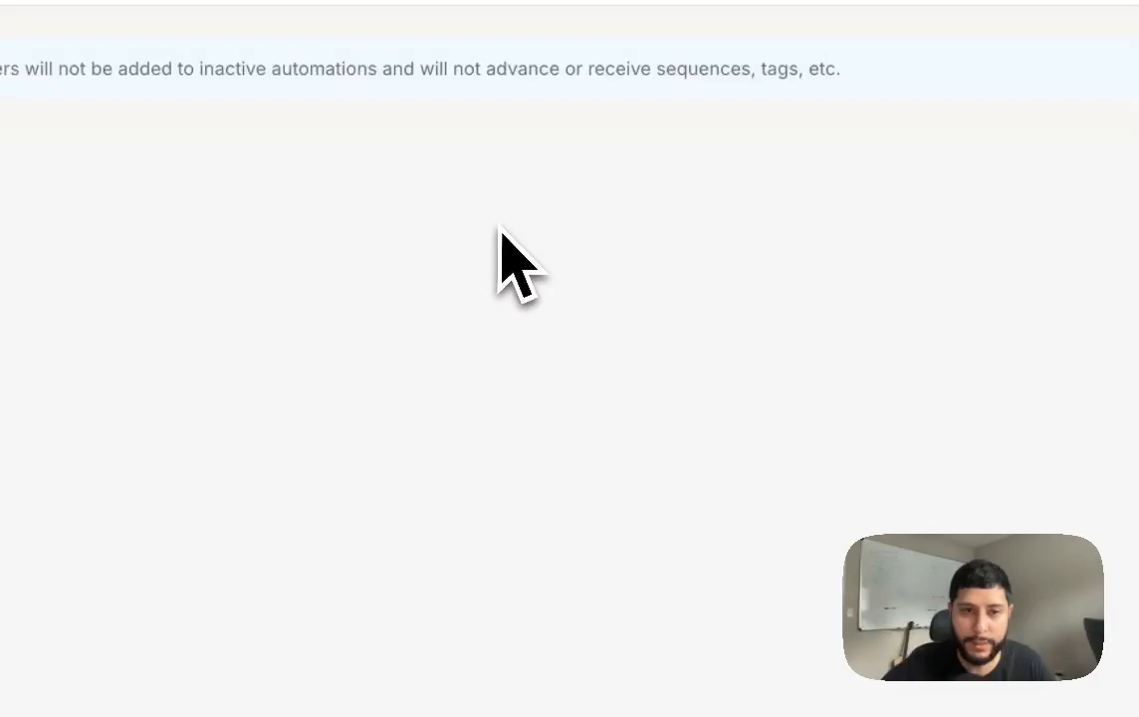
{"action": "key", "text": "ctrl+Tab"}
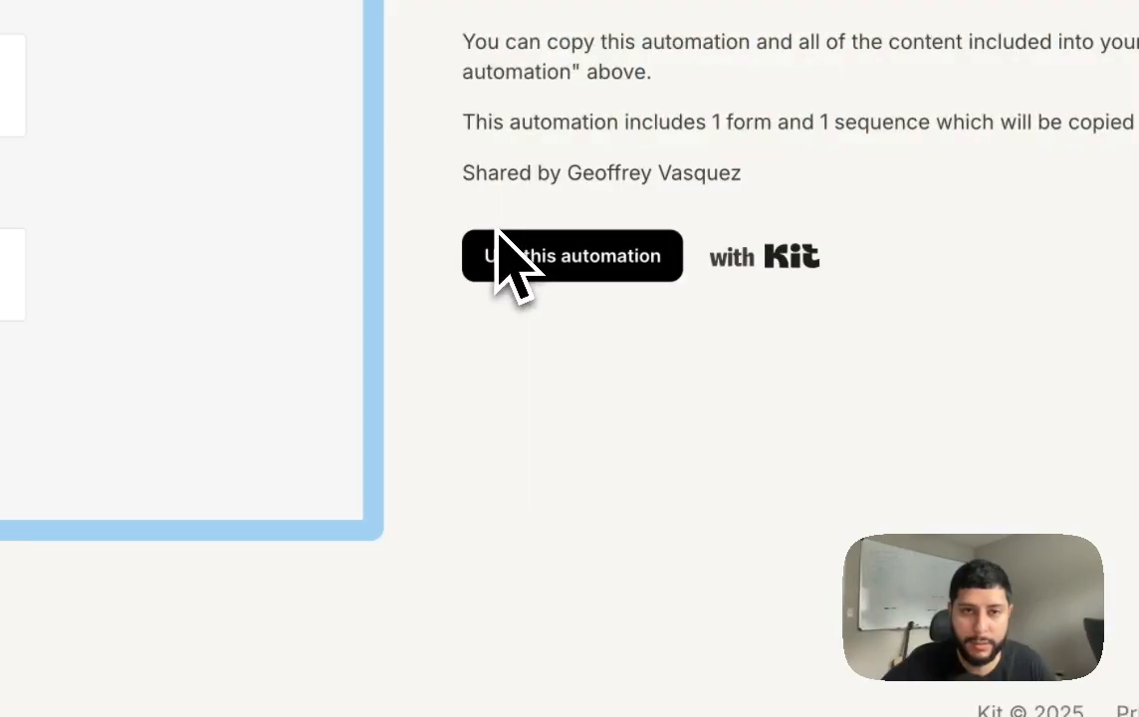
{"action": "left_click", "coordinate": [502, 251]}
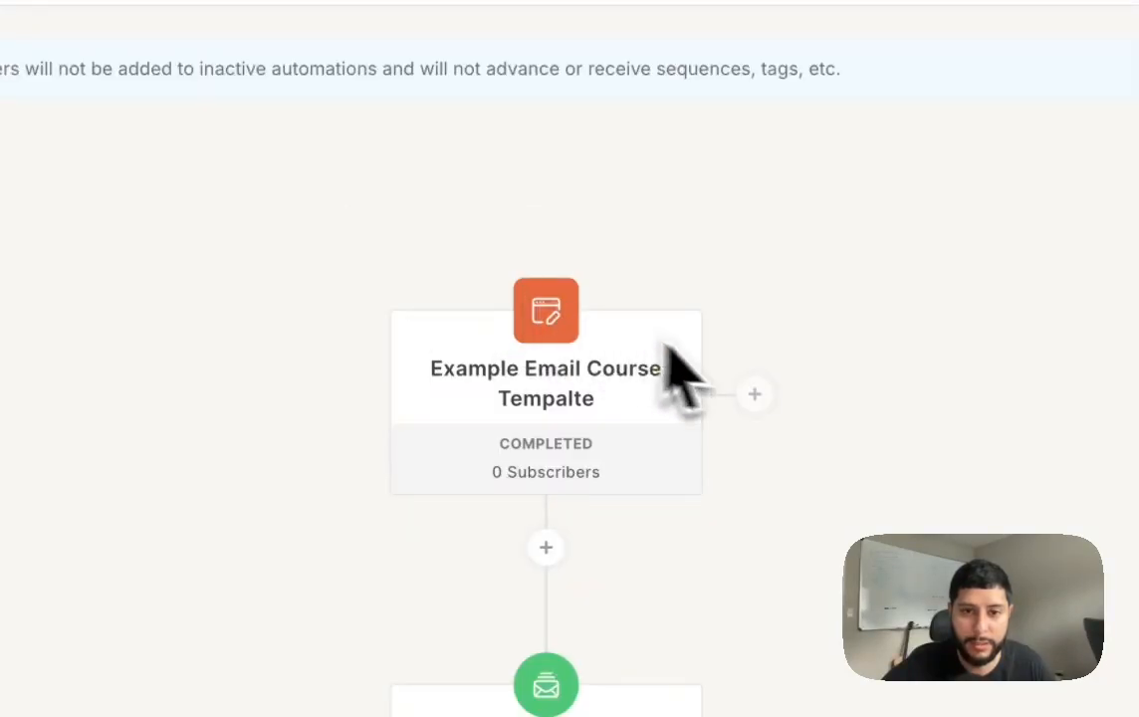
Step: Add another 'Joins a form' trigger for Email Sequence Test beside the form step
{"action": "left_click", "coordinate": [754, 394]}
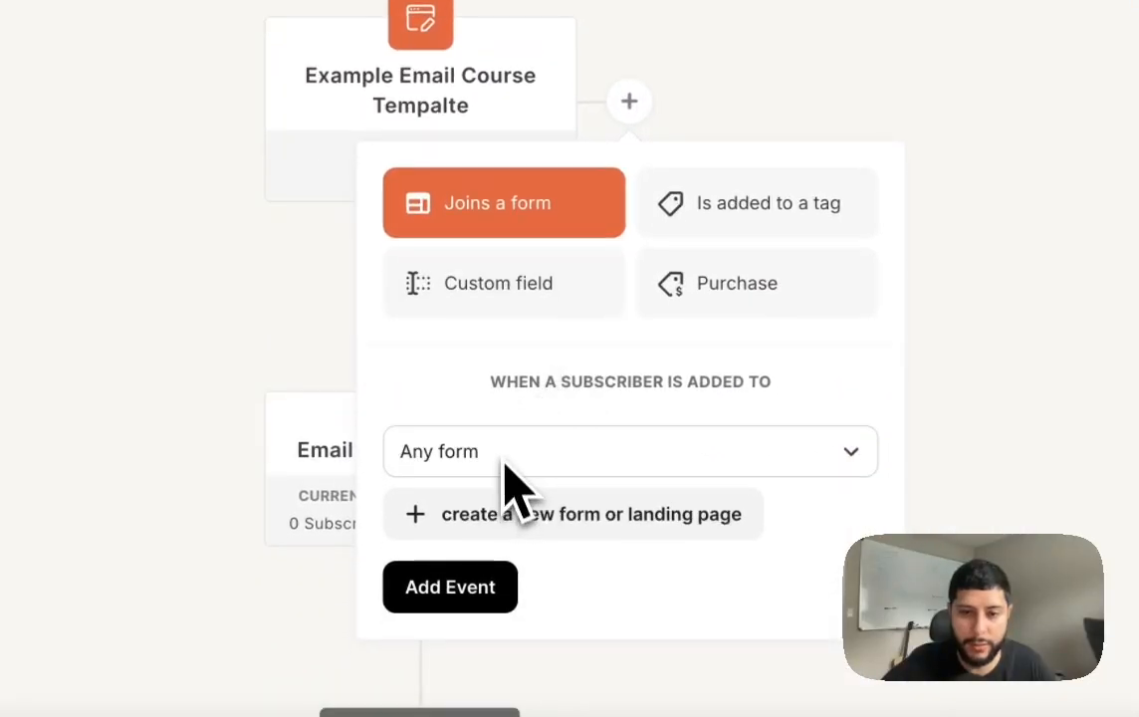
{"action": "left_click", "coordinate": [500, 458]}
{"action": "left_click", "coordinate": [637, 257]}
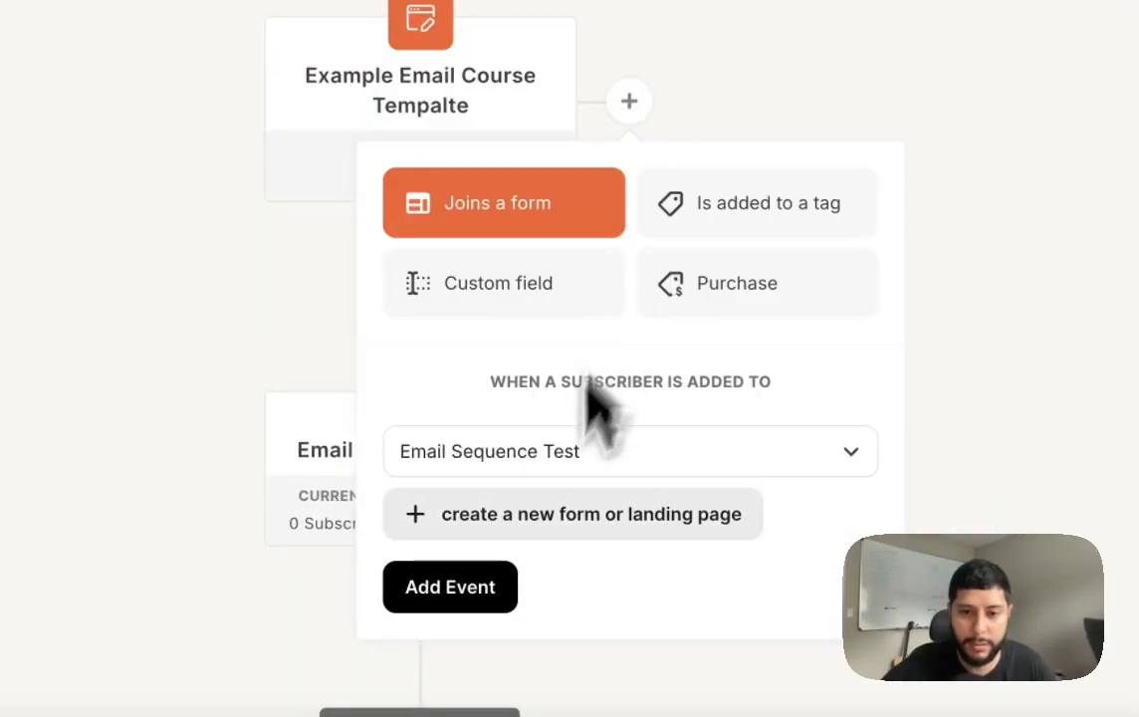
{"action": "left_click", "coordinate": [458, 589]}
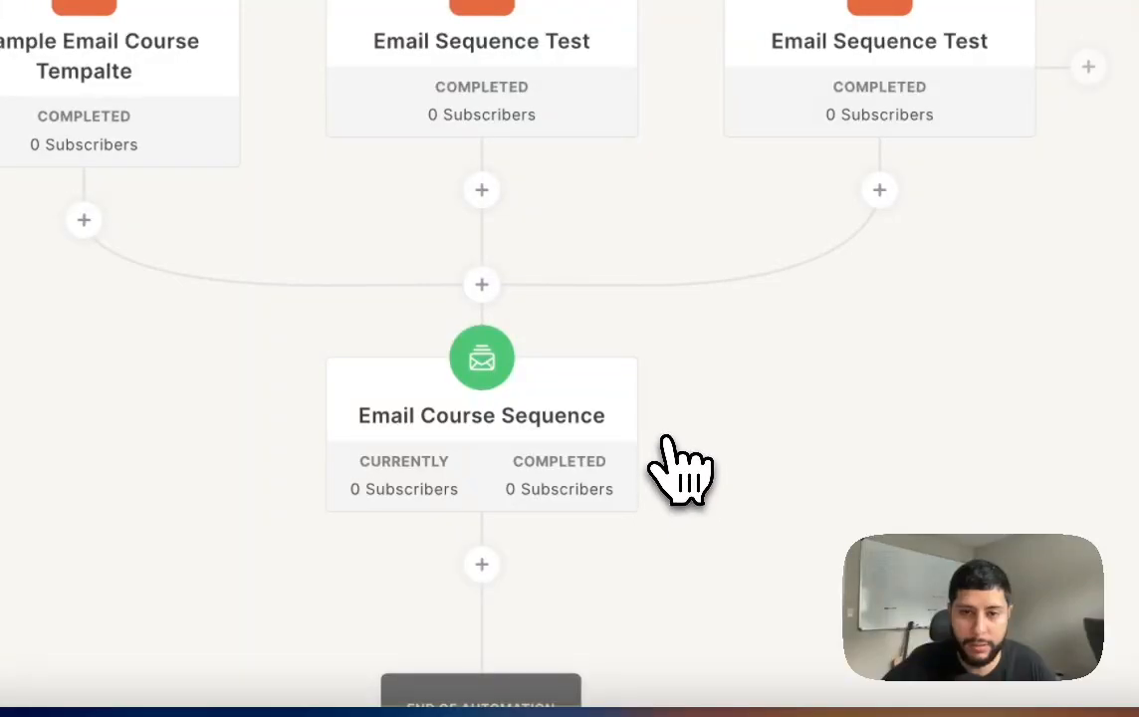
{"action": "left_click", "coordinate": [528, 304]}
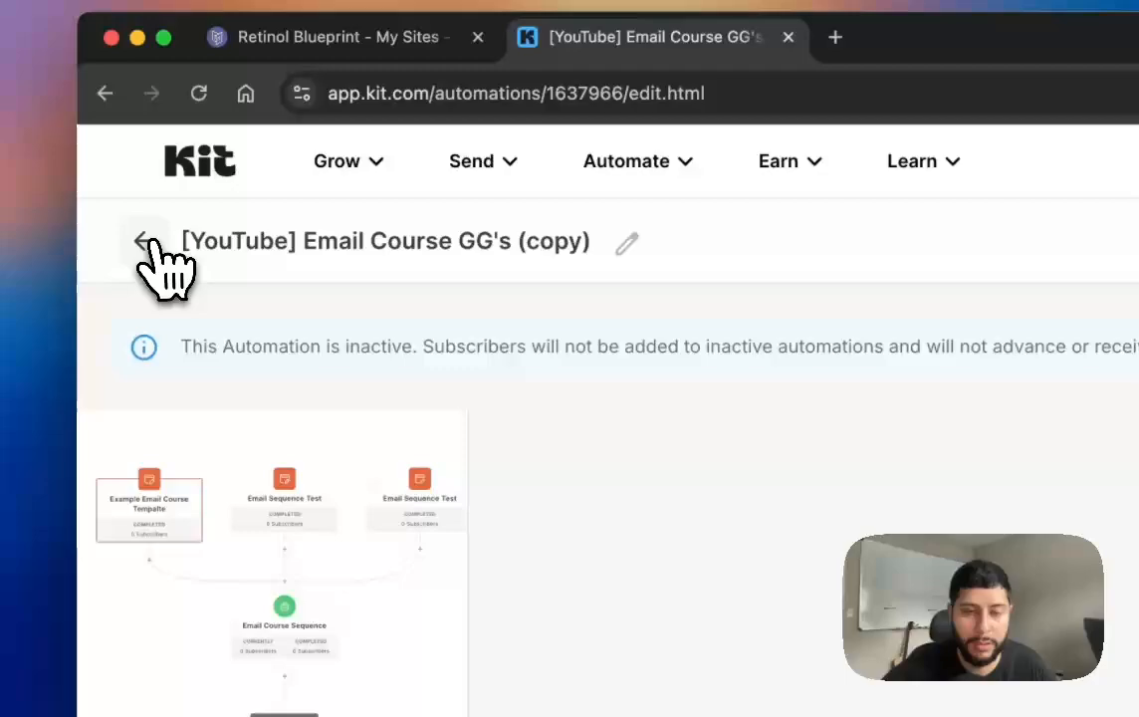
Step: Reopen the '[YouTube] Email Course GG's (copy)' automation and delete the Example Email Course Tempalte trigger
{"action": "left_click", "coordinate": [144, 242]}
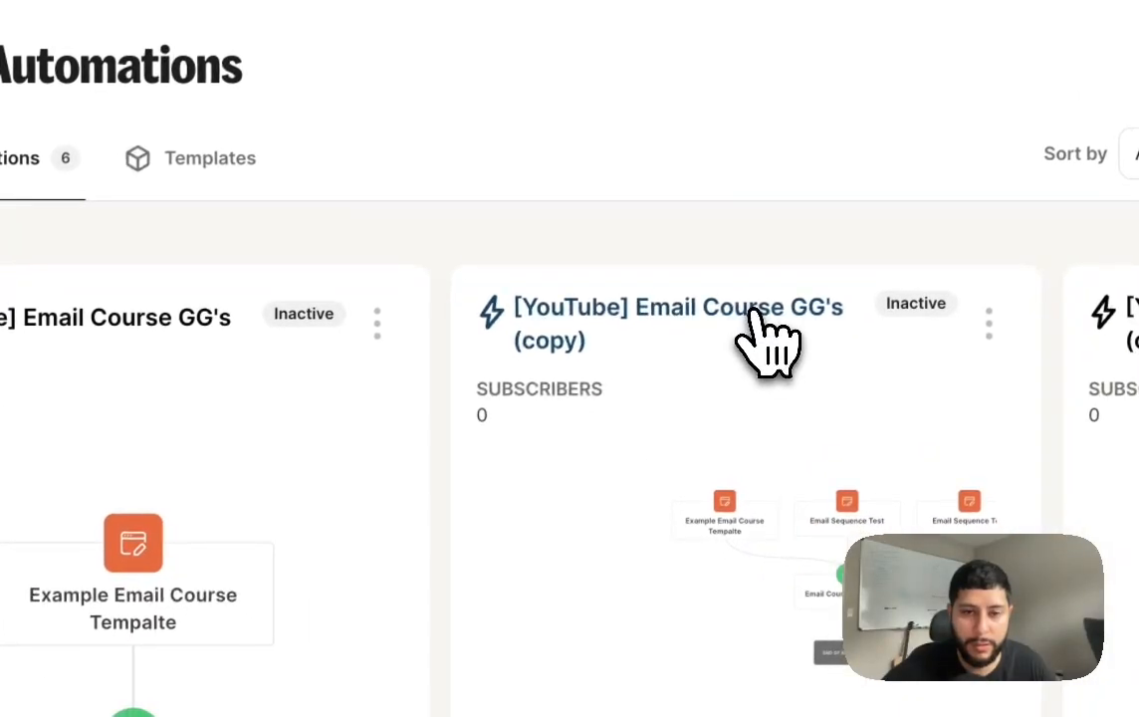
{"action": "left_click", "coordinate": [761, 315]}
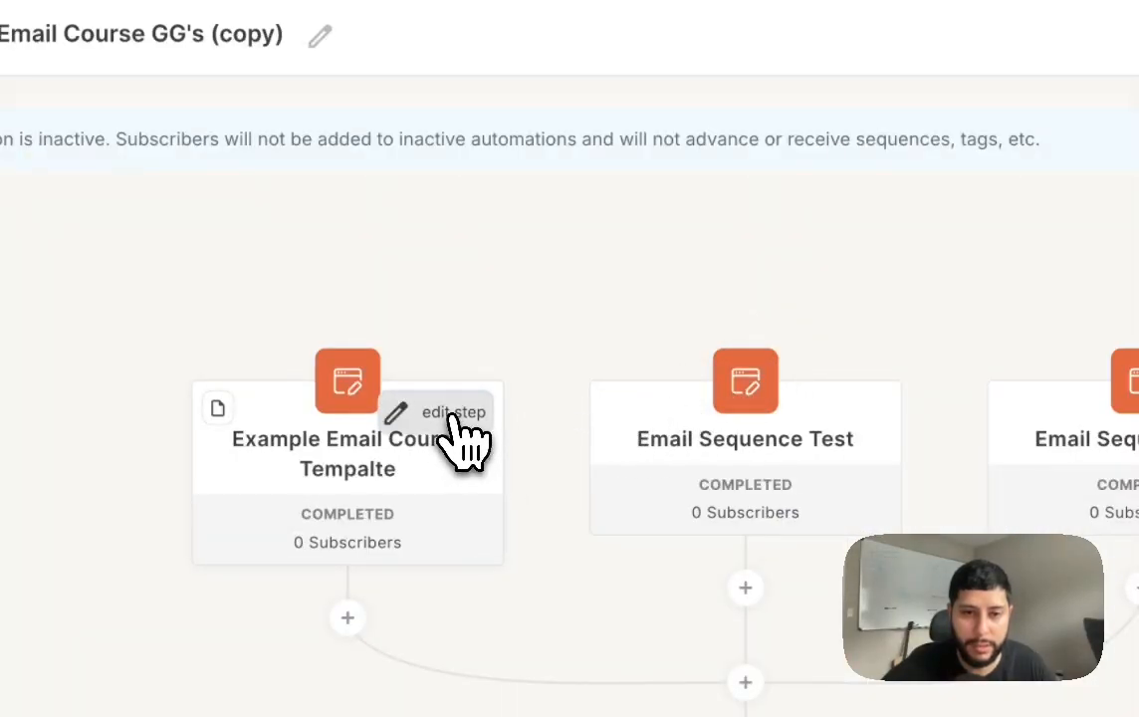
{"action": "left_click", "coordinate": [455, 414]}
{"action": "scroll", "coordinate": [457, 416], "scroll_direction": "down", "scroll_amount": 2}
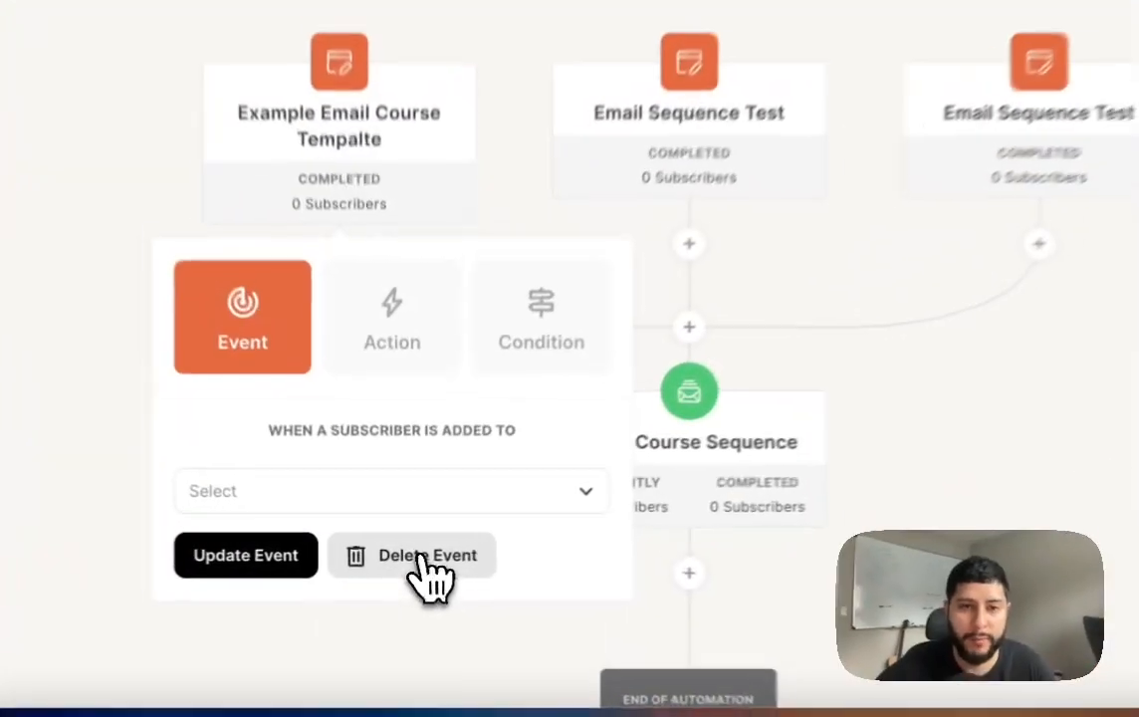
{"action": "left_click", "coordinate": [411, 555]}
{"action": "left_click", "coordinate": [537, 430]}
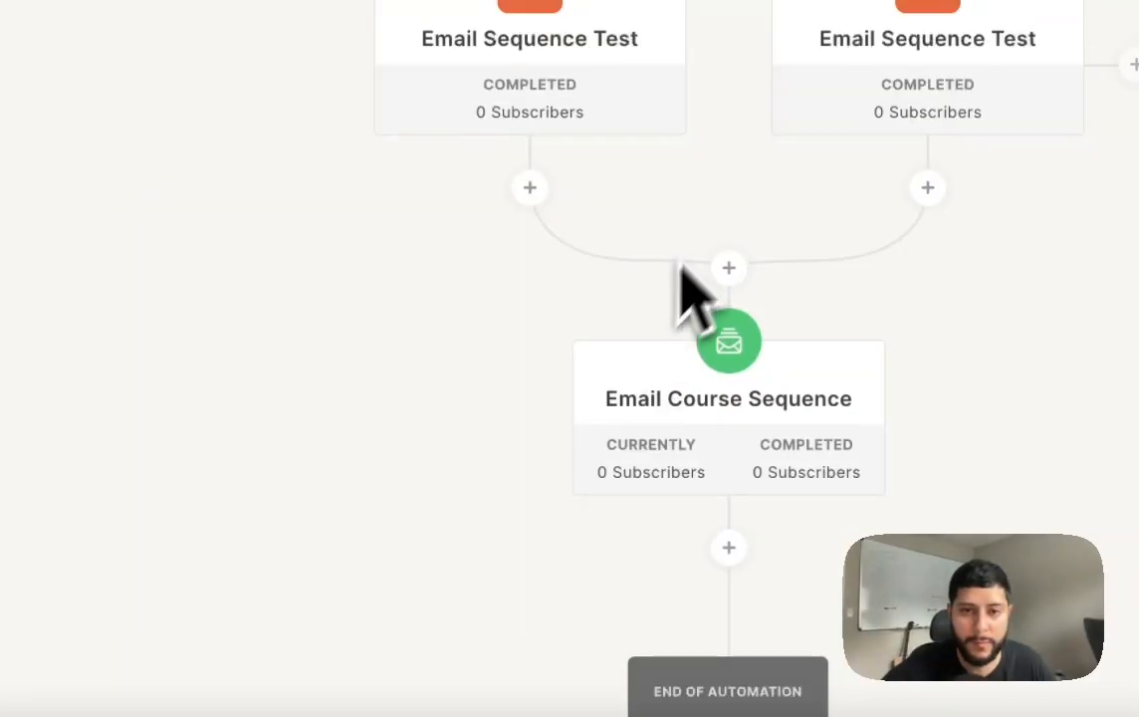
Step: Delete the duplicate Email Sequence Test trigger, leaving only one
{"action": "left_click", "coordinate": [575, 171]}
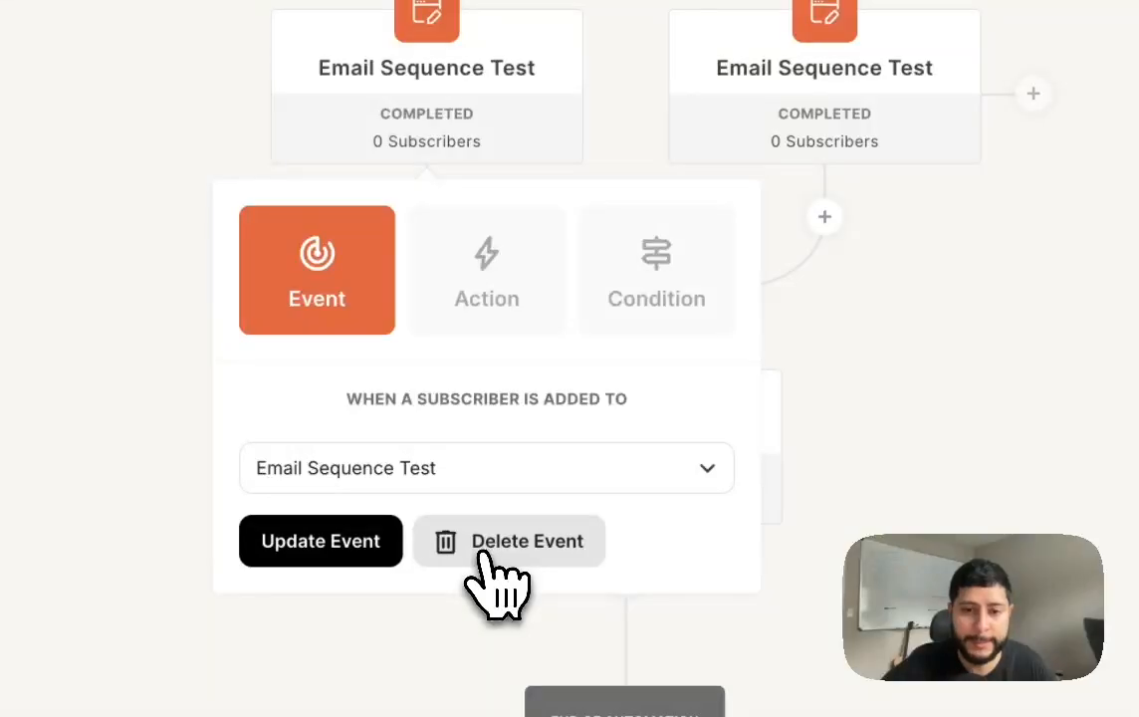
{"action": "left_click", "coordinate": [486, 554]}
{"action": "left_click", "coordinate": [510, 373]}
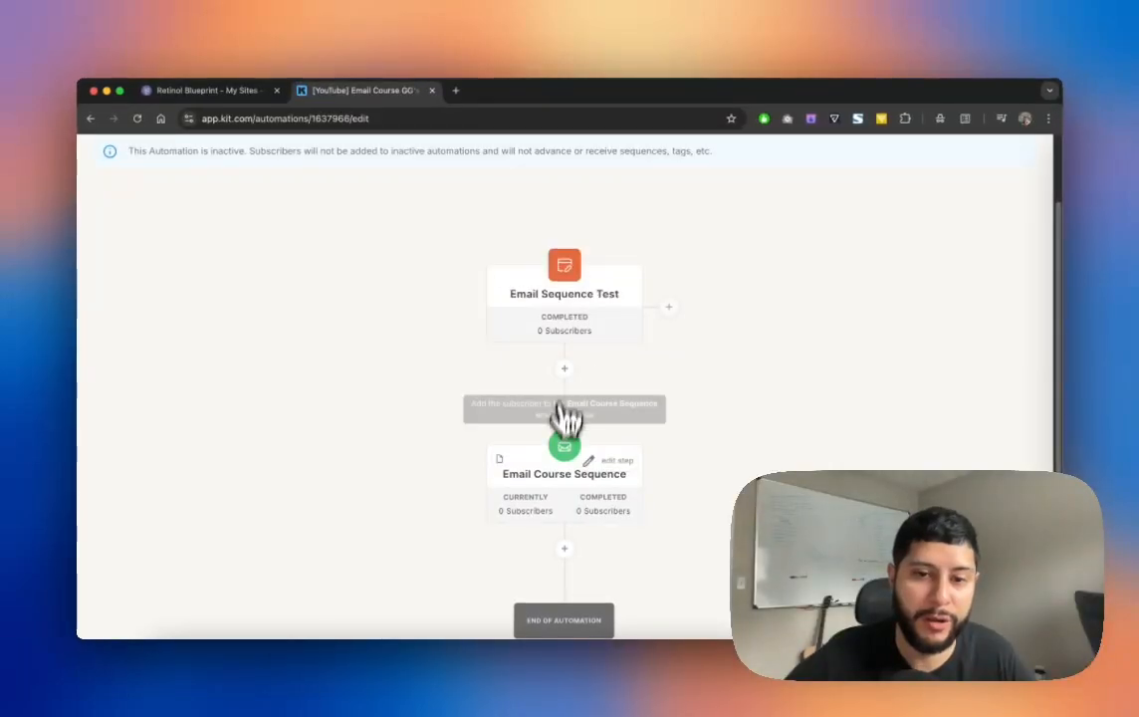
Step: Switch the copied automation to Active and confirm the activation
{"action": "scroll", "coordinate": [633, 478], "scroll_direction": "up", "scroll_amount": 2}
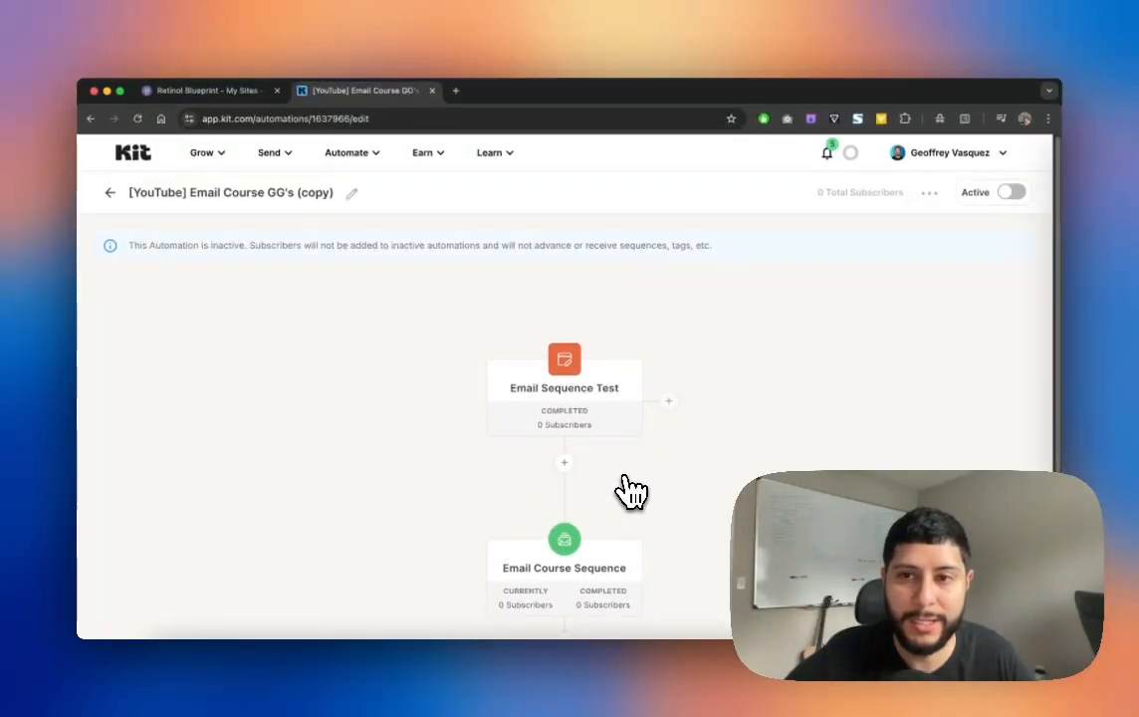
{"action": "scroll", "coordinate": [633, 487], "scroll_direction": "down", "scroll_amount": 5}
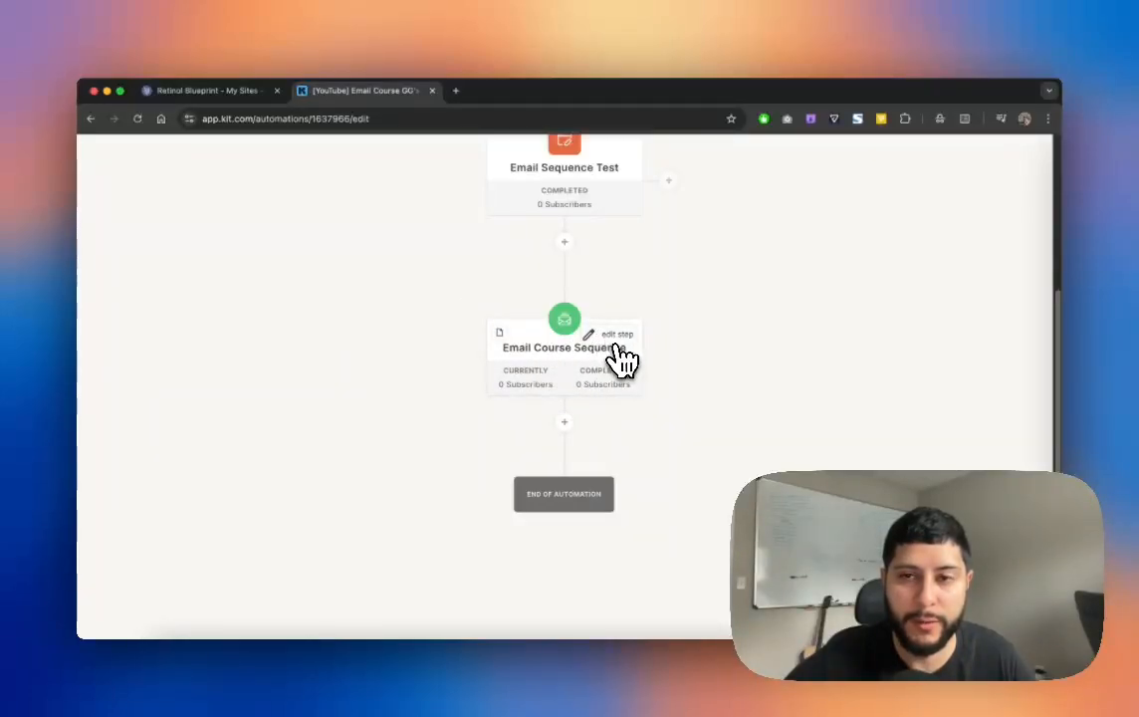
{"action": "scroll", "coordinate": [622, 366], "scroll_direction": "up", "scroll_amount": 5}
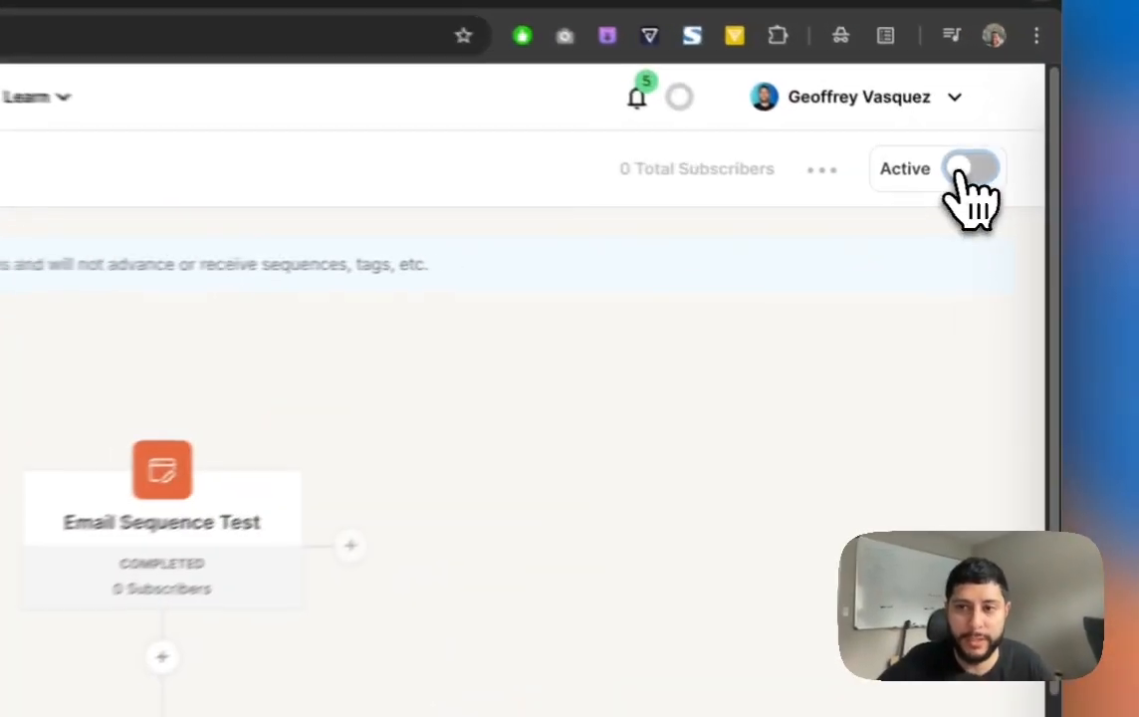
{"action": "left_click", "coordinate": [1007, 193]}
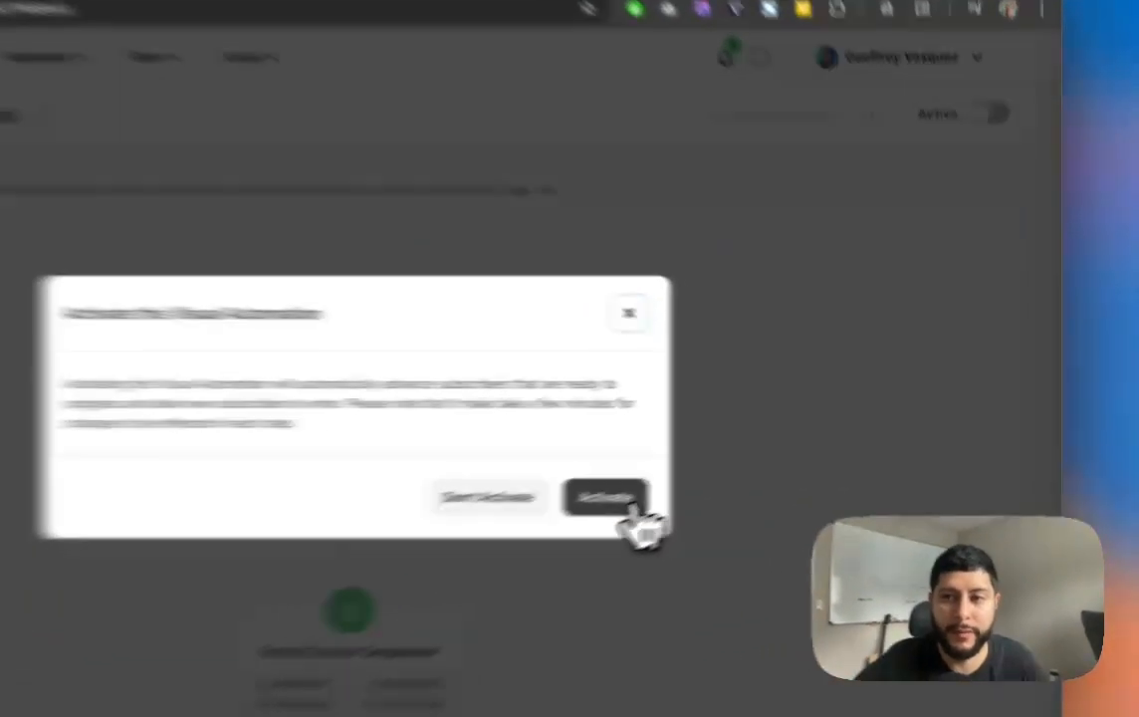
{"action": "left_click", "coordinate": [759, 463]}
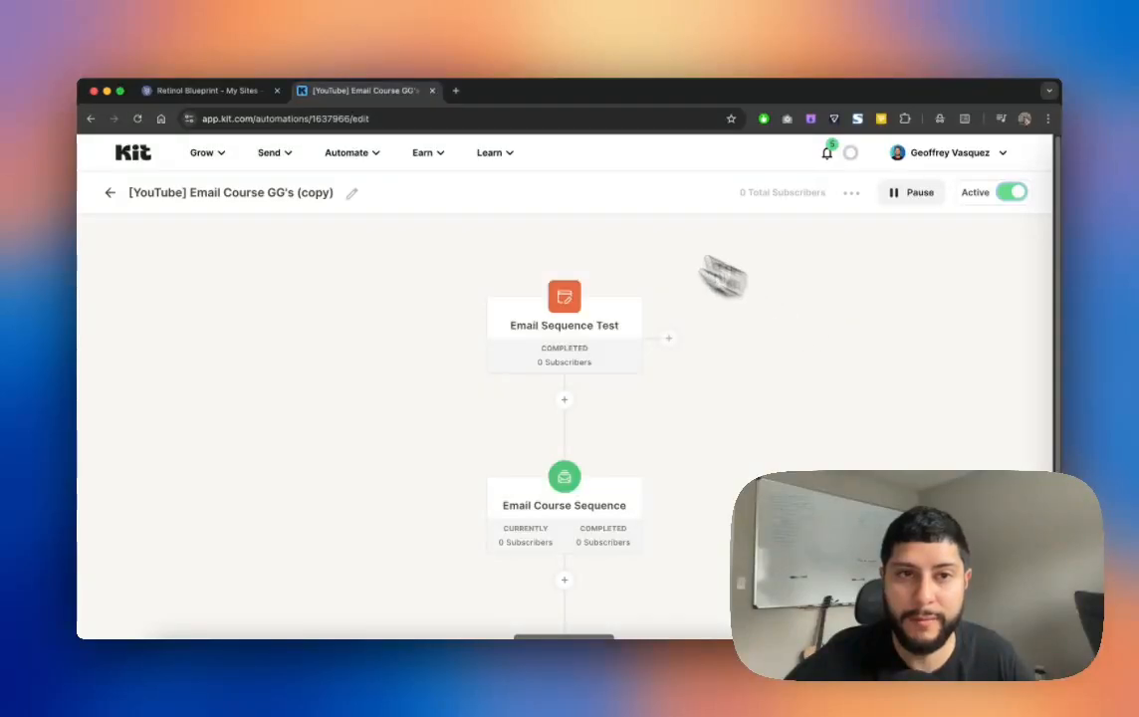
Step: Open the Email Course Sequence editor and review the Day 1–5 draft emails
{"action": "scroll", "coordinate": [558, 368], "scroll_direction": "down", "scroll_amount": 3}
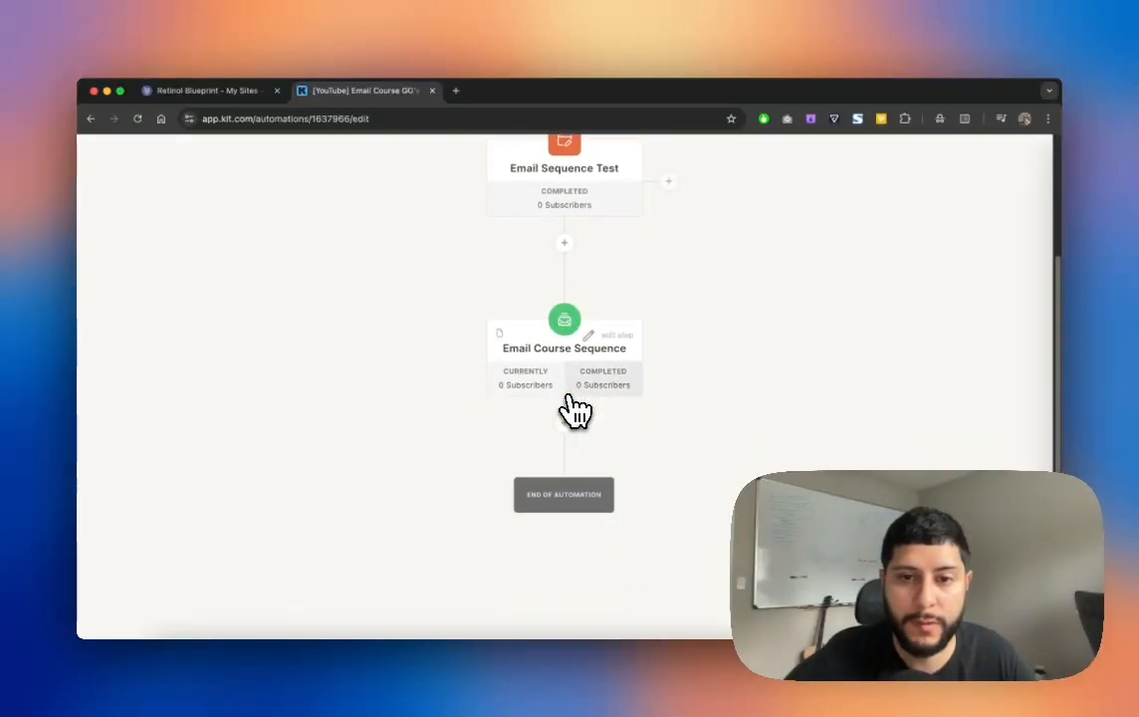
{"action": "left_click", "coordinate": [592, 343]}
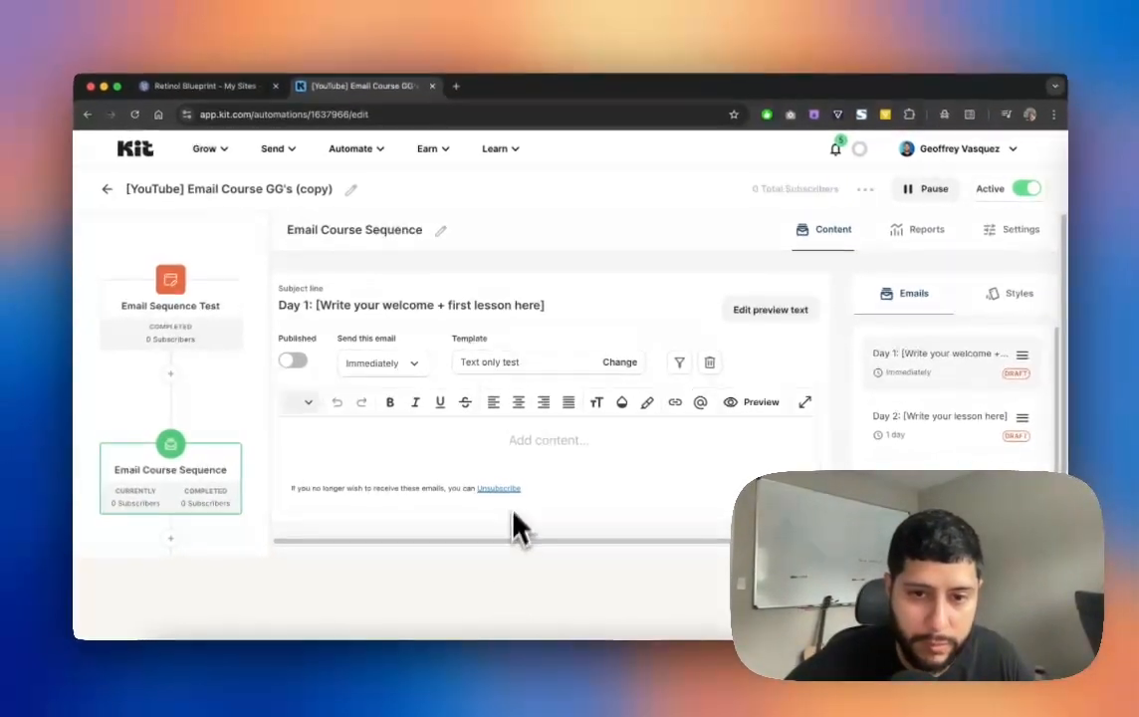
{"action": "scroll", "coordinate": [523, 513], "scroll_direction": "down", "scroll_amount": 2}
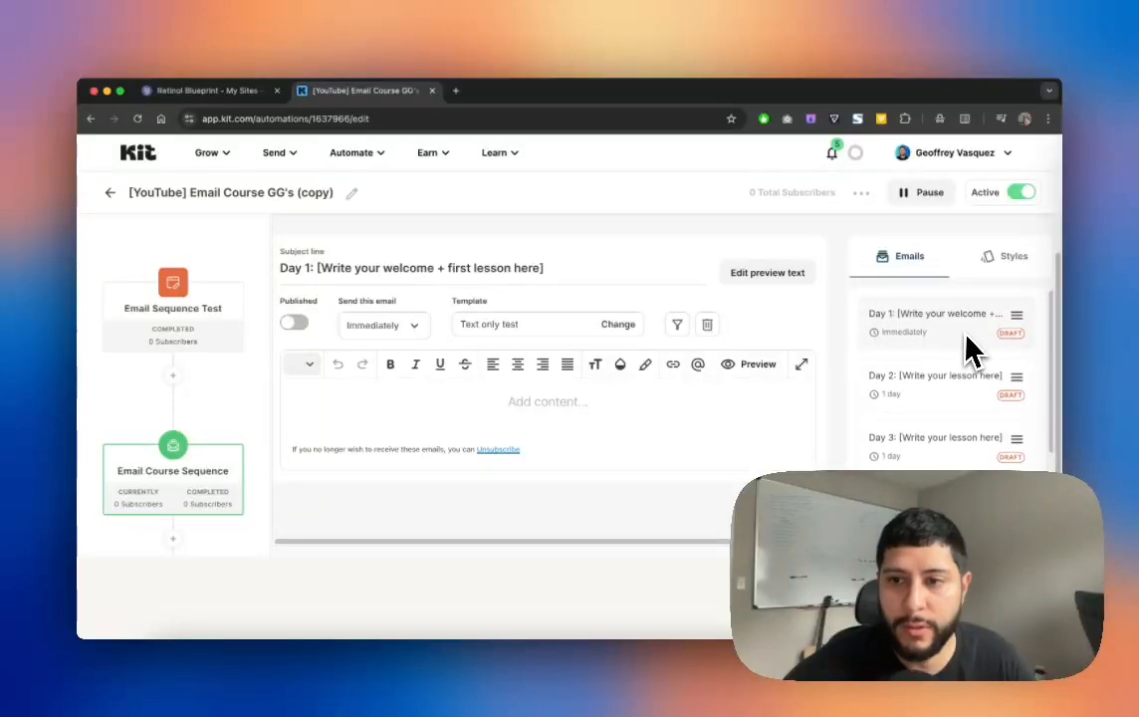
{"action": "scroll", "coordinate": [962, 341], "scroll_direction": "down", "scroll_amount": 2}
{"action": "scroll", "coordinate": [964, 351], "scroll_direction": "down", "scroll_amount": 1}
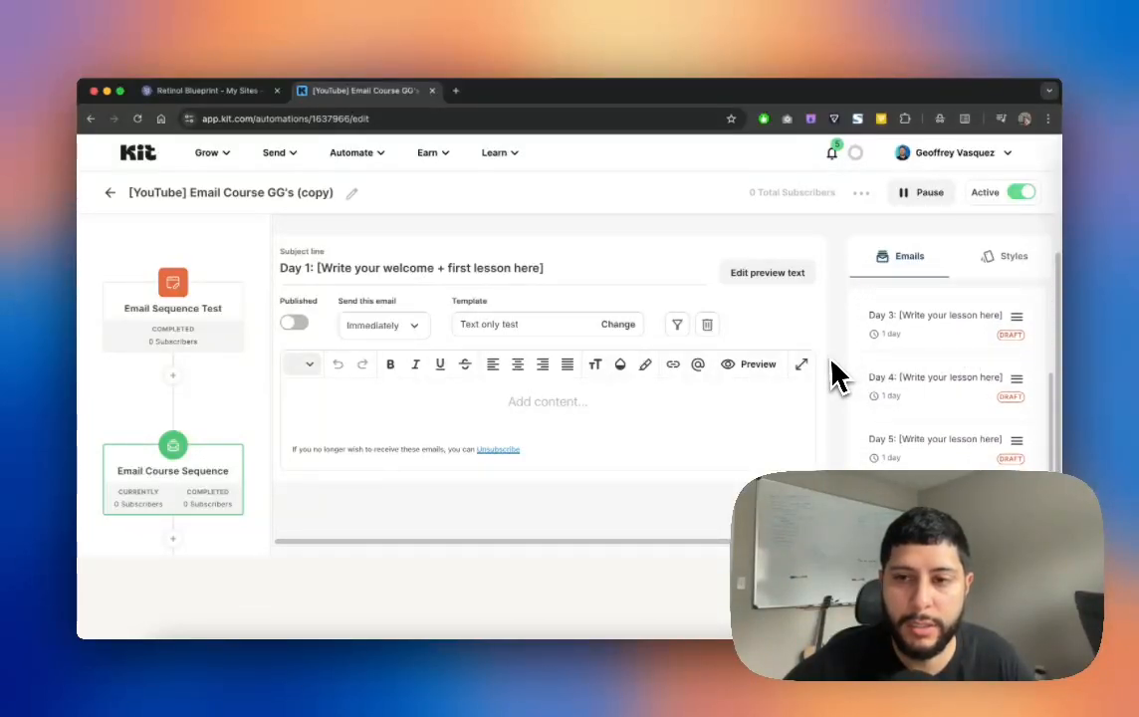
{"action": "scroll", "coordinate": [995, 406], "scroll_direction": "up", "scroll_amount": 3}
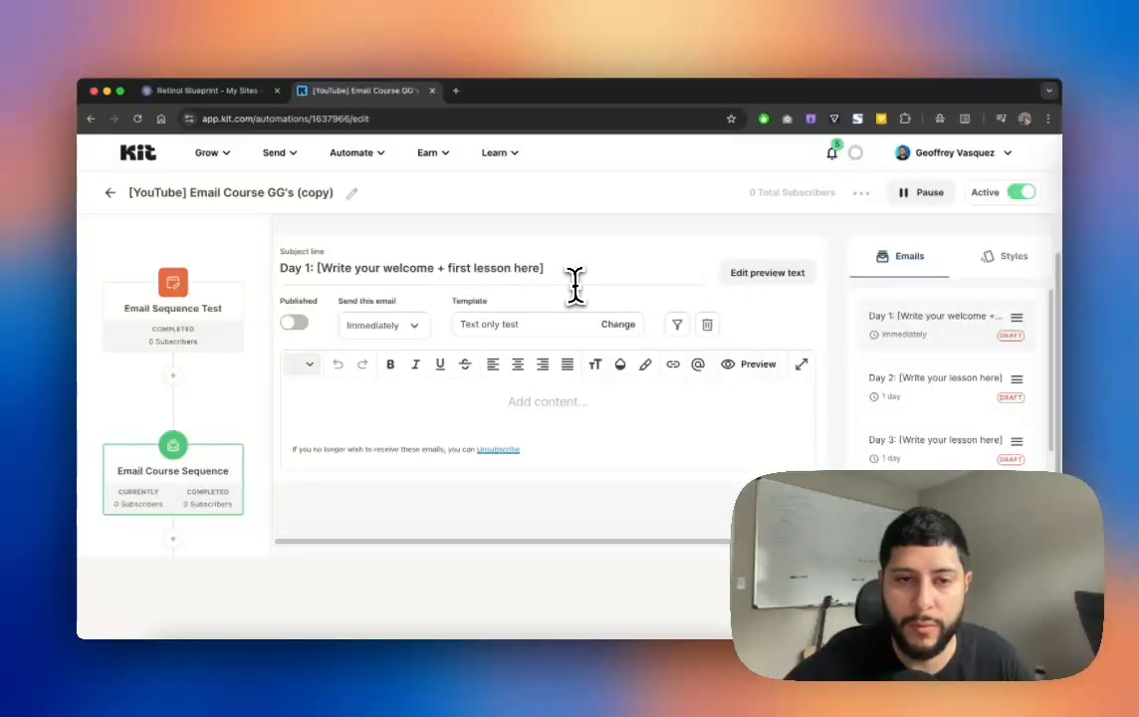
{"action": "left_click_drag", "start_coordinate": [573, 283], "coordinate": [343, 263]}
Step: Replace the Day 1 subject placeholder with 'How to write faster and easier'
{"action": "left_click", "coordinate": [329, 265]}
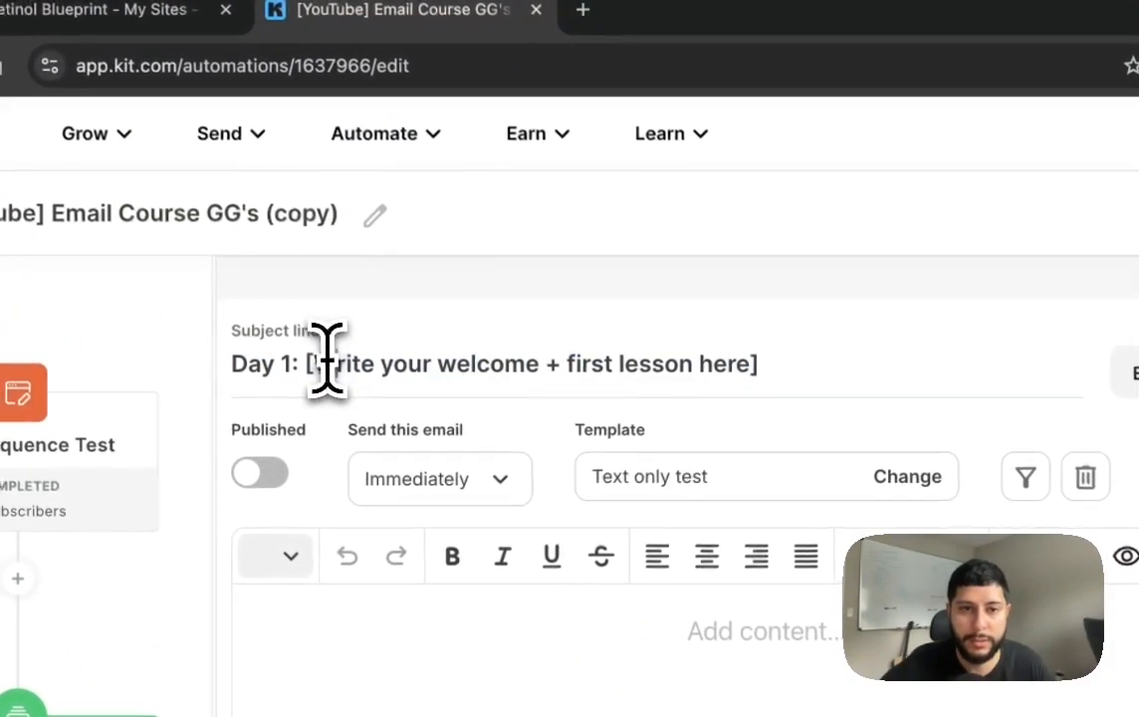
{"action": "left_click_drag", "start_coordinate": [327, 359], "coordinate": [788, 364]}
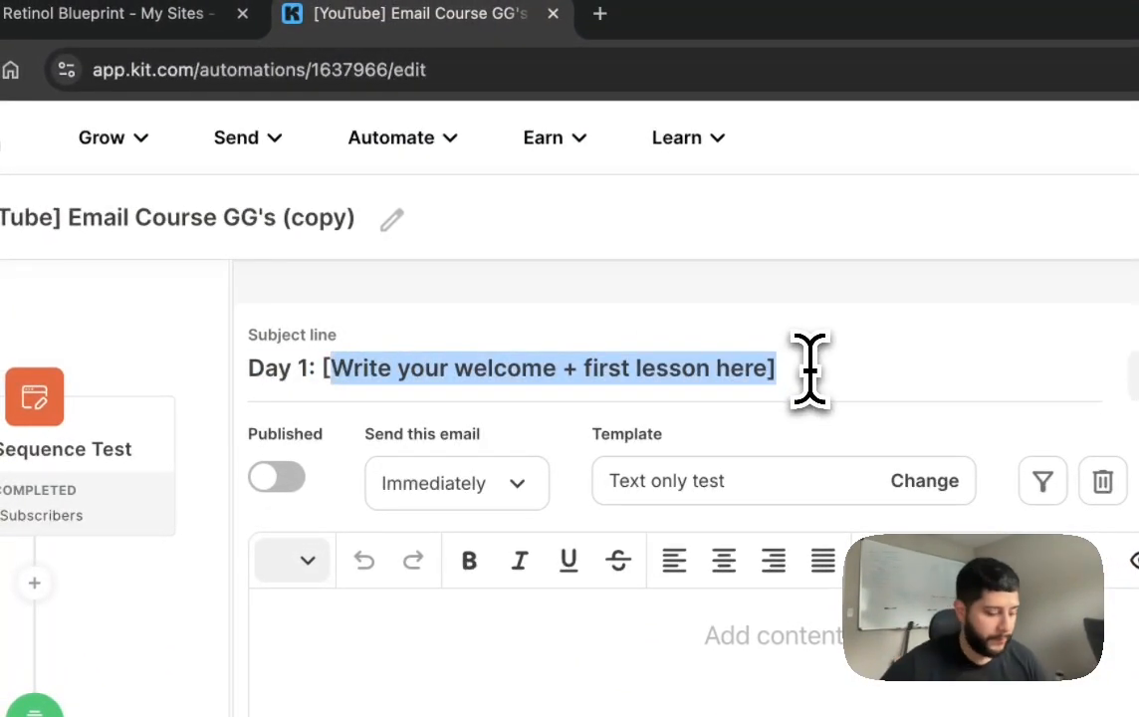
{"action": "key", "text": "BackSpace"}
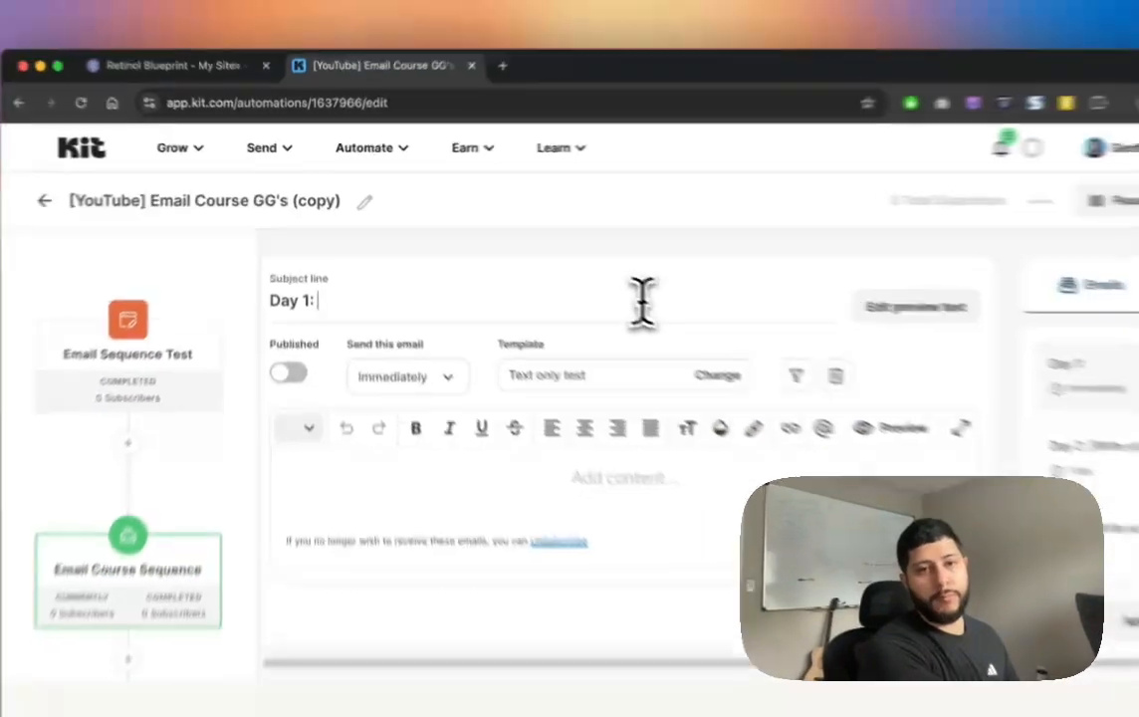
{"action": "type", "text": "How to write faster and easier"}
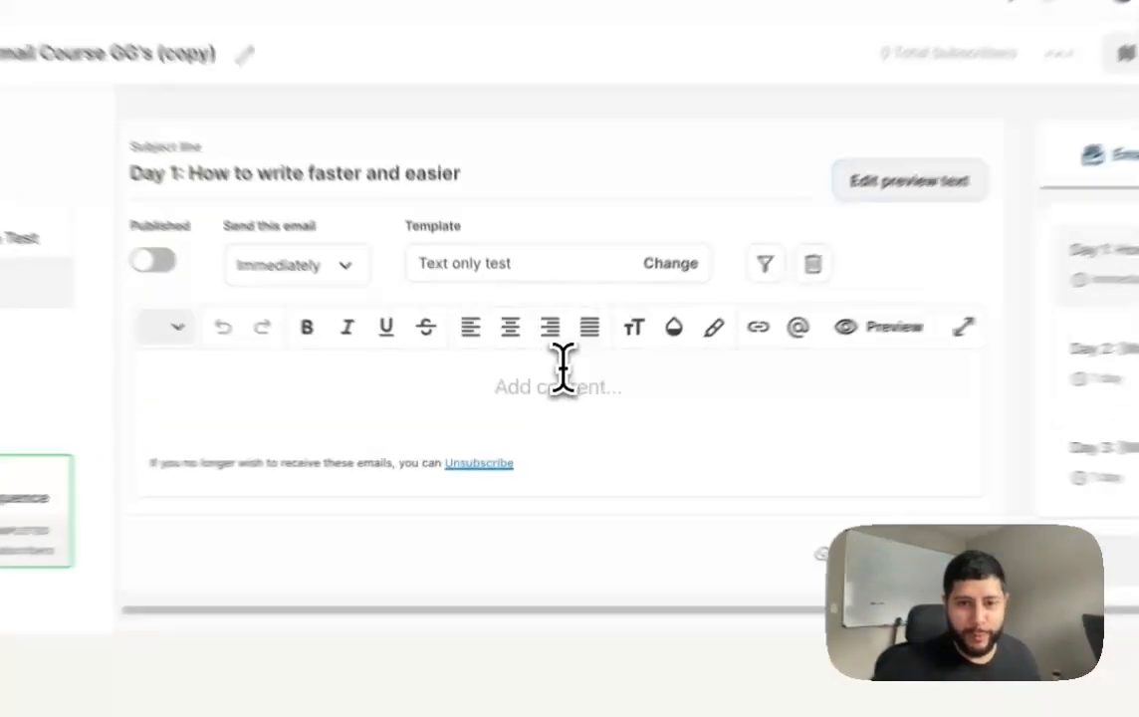
Step: Clear the stray text and blank lines from the Day 1 body, then publish it
{"action": "left_click", "coordinate": [552, 398]}
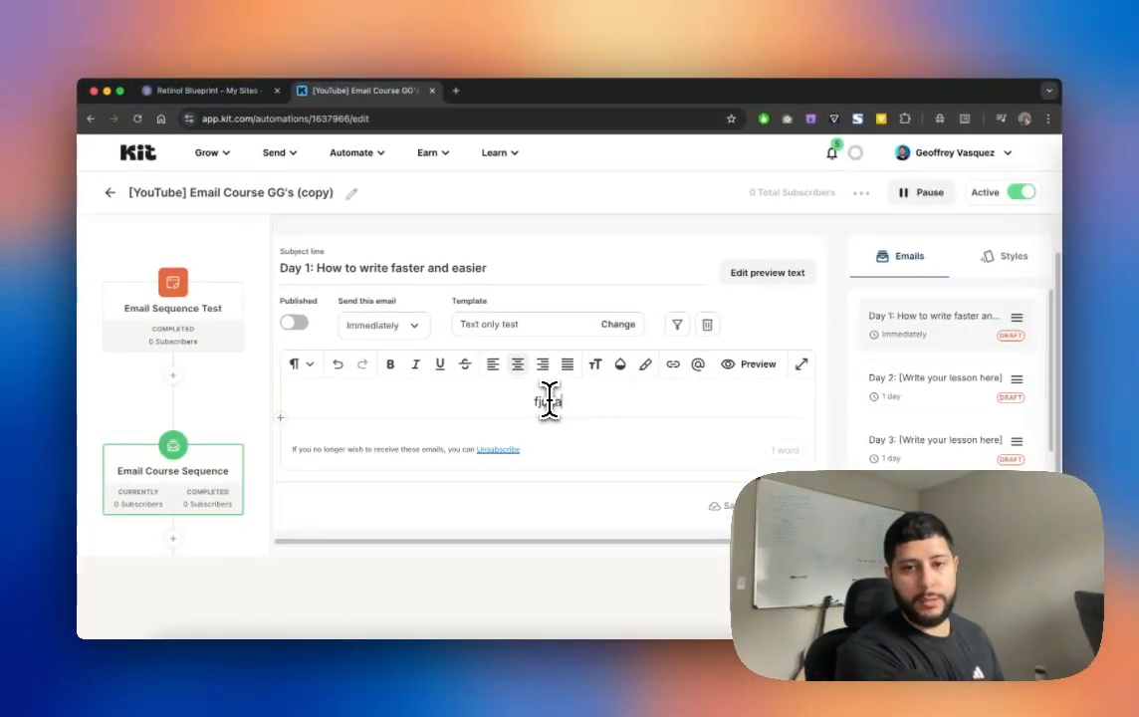
{"action": "key", "text": "super+BackSpace"}
{"action": "key", "text": "Return"}
{"action": "key", "text": "Return"}
{"action": "key", "text": "Return"}
{"action": "key", "text": "Return"}
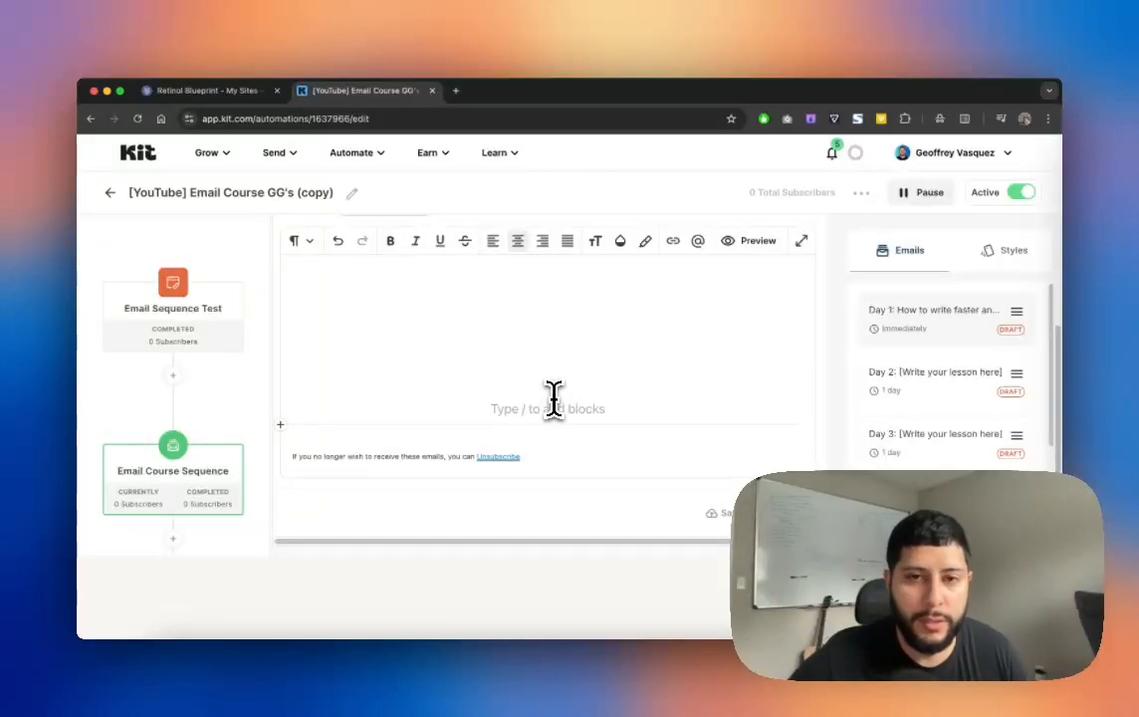
{"action": "scroll", "coordinate": [552, 394], "scroll_direction": "up", "scroll_amount": 3}
{"action": "scroll", "coordinate": [753, 405], "scroll_direction": "down", "scroll_amount": 1}
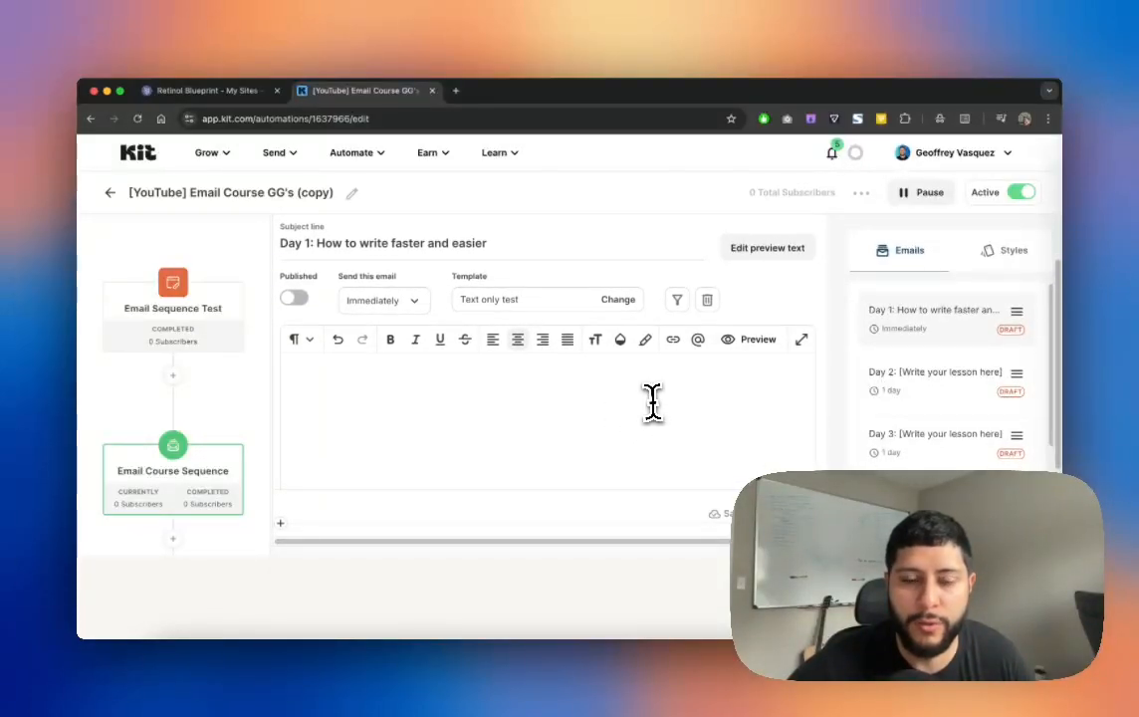
{"action": "scroll", "coordinate": [647, 402], "scroll_direction": "up", "scroll_amount": 1}
{"action": "scroll", "coordinate": [488, 420], "scroll_direction": "down", "scroll_amount": 3}
{"action": "left_click", "coordinate": [505, 397]}
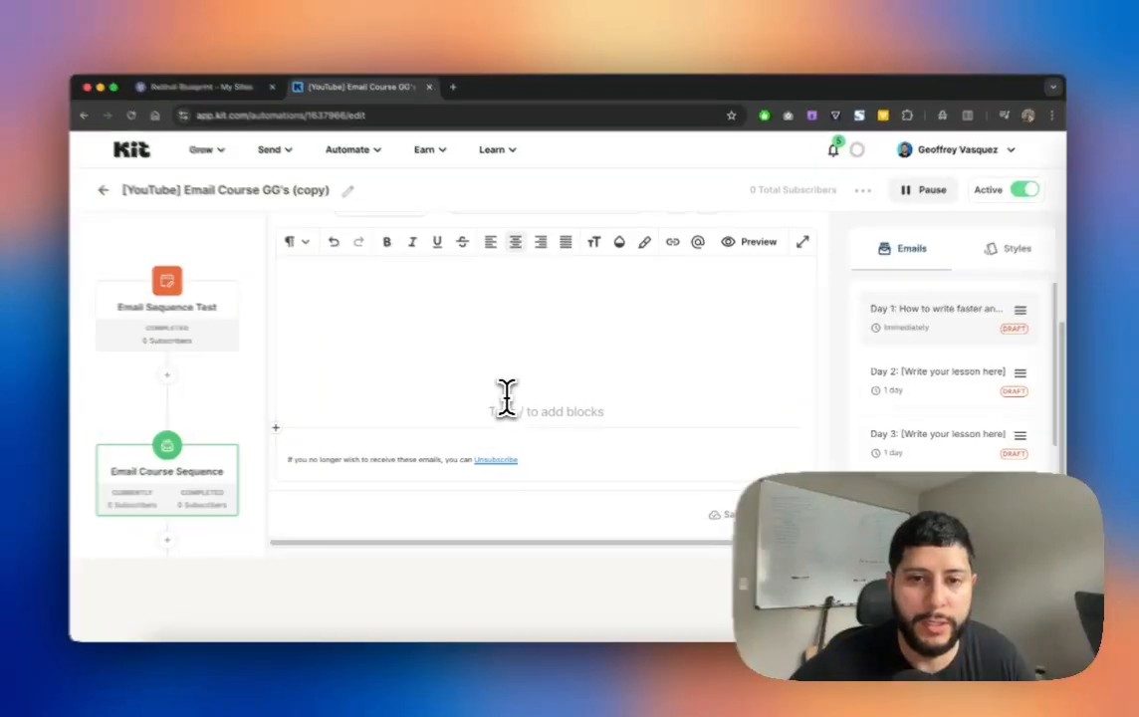
{"action": "key", "text": "BackSpace"}
{"action": "key", "text": "BackSpace"}
{"action": "key", "text": "BackSpace"}
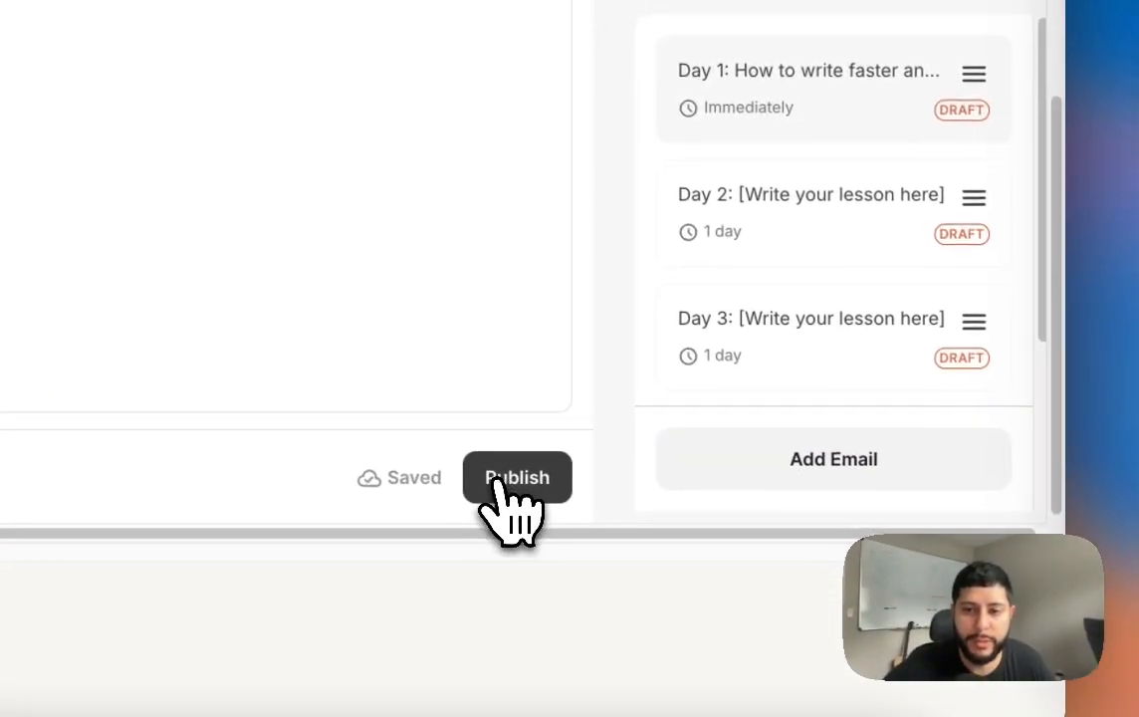
{"action": "left_click", "coordinate": [517, 478]}
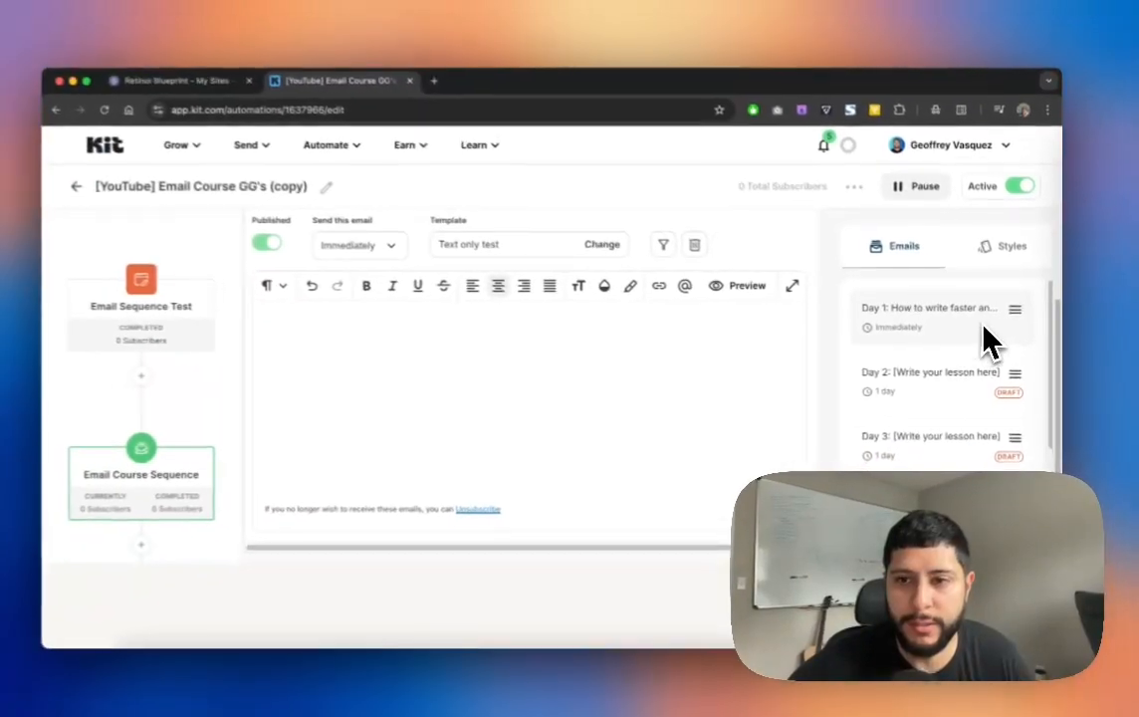
Step: Look through the Day 2, 4 and 5 drafts, then return to the Retinol Blueprint page in Carrd
{"action": "scroll", "coordinate": [739, 426], "scroll_direction": "up", "scroll_amount": 1}
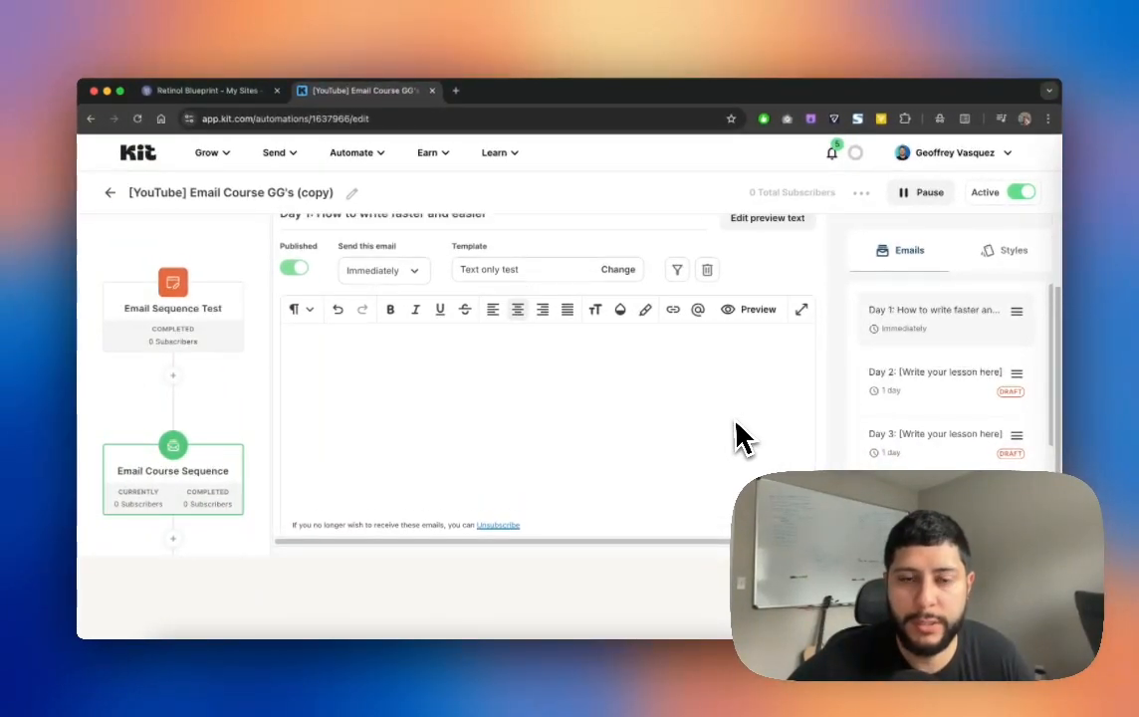
{"action": "left_click", "coordinate": [955, 386]}
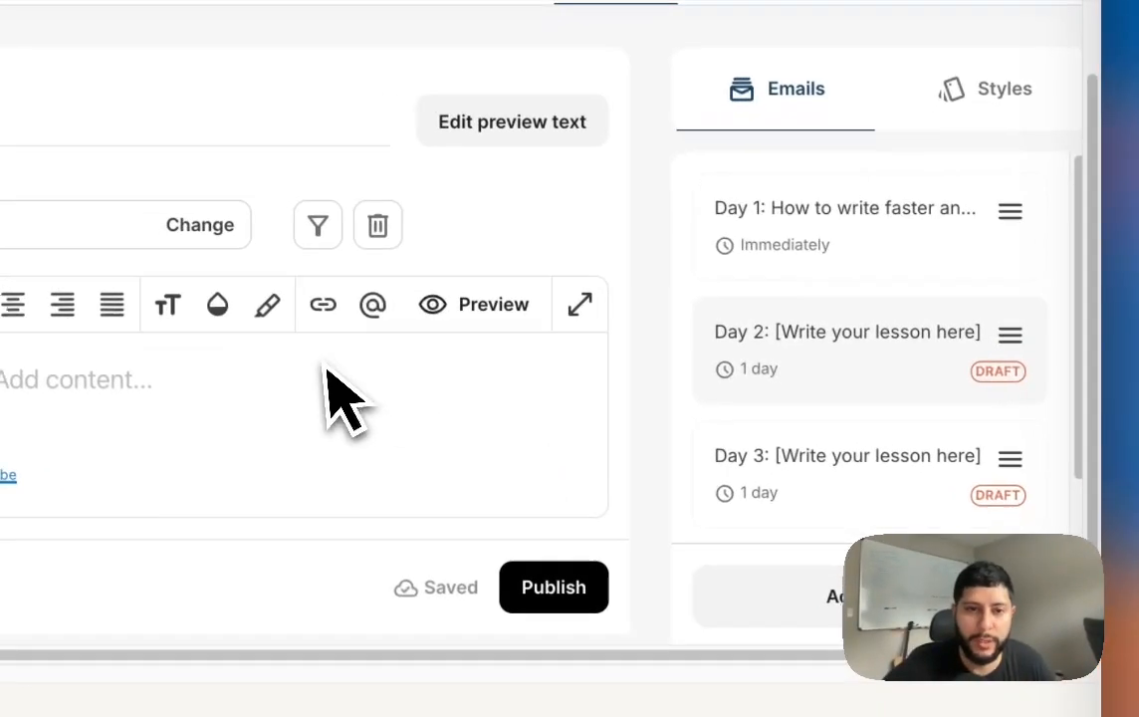
{"action": "scroll", "coordinate": [686, 401], "scroll_direction": "down", "scroll_amount": 2}
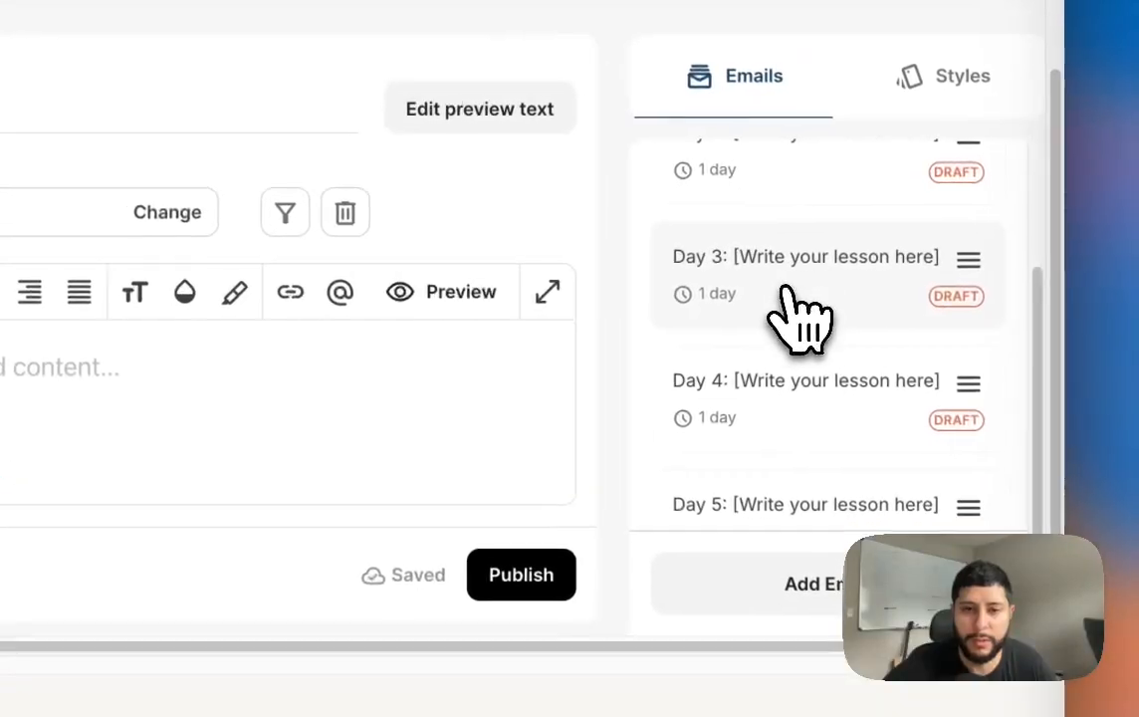
{"action": "left_click", "coordinate": [841, 397]}
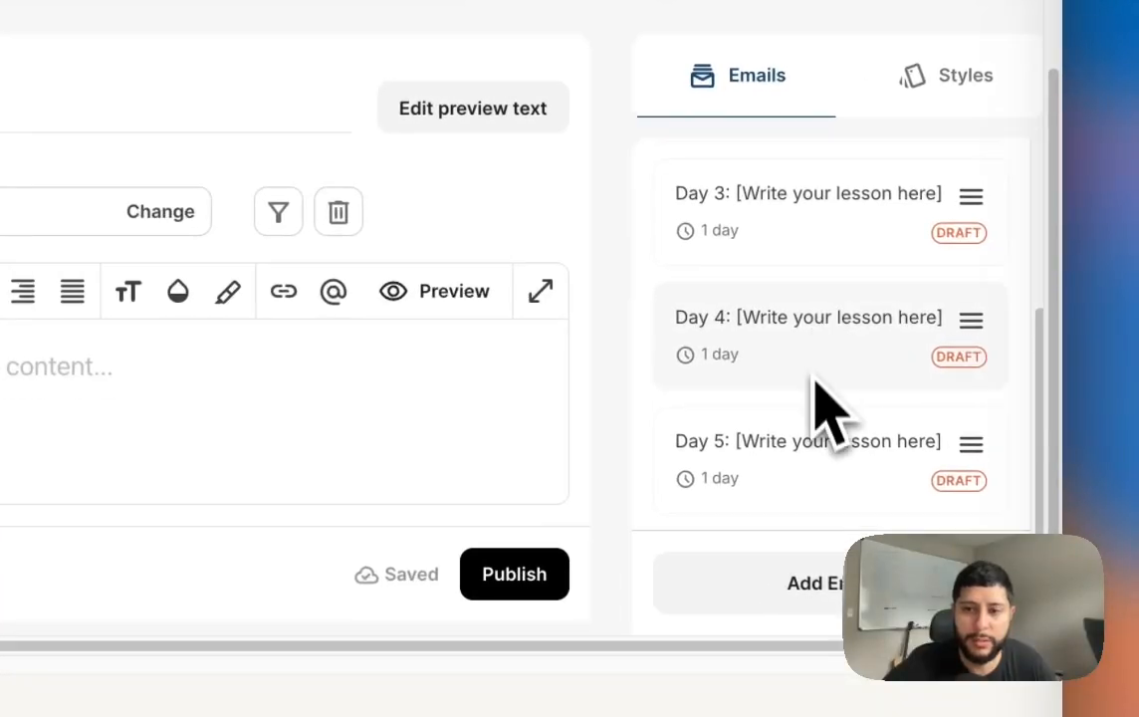
{"action": "left_click", "coordinate": [798, 453]}
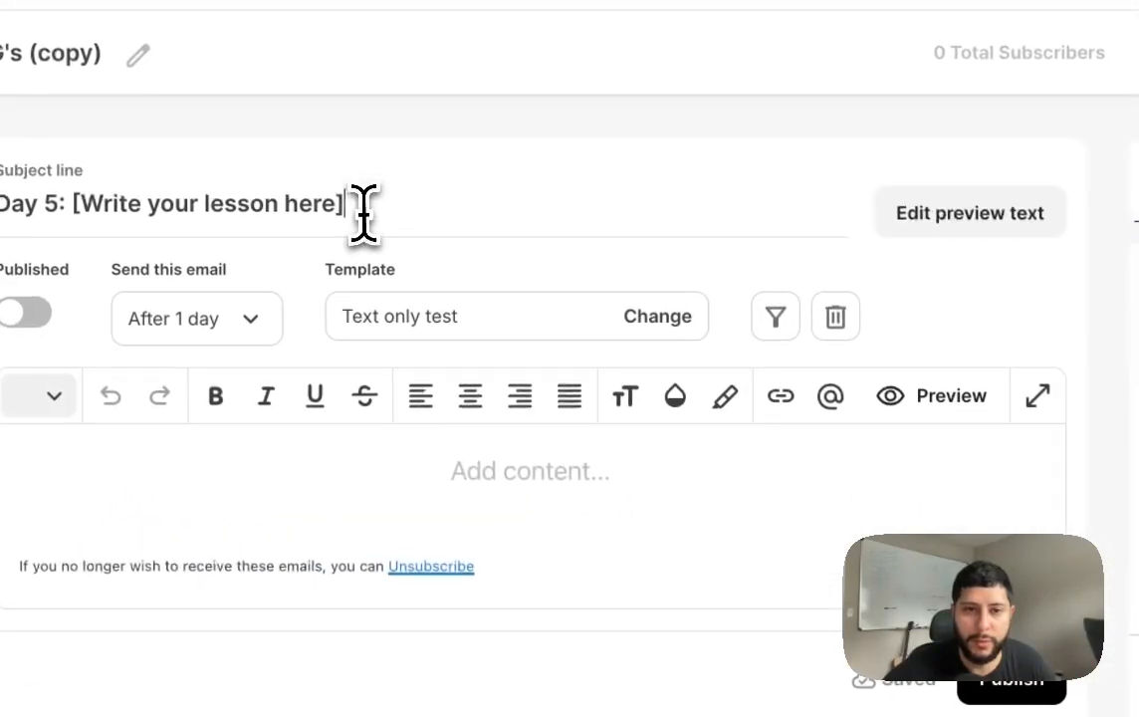
{"action": "left_click_drag", "start_coordinate": [273, 189], "coordinate": [4, 189]}
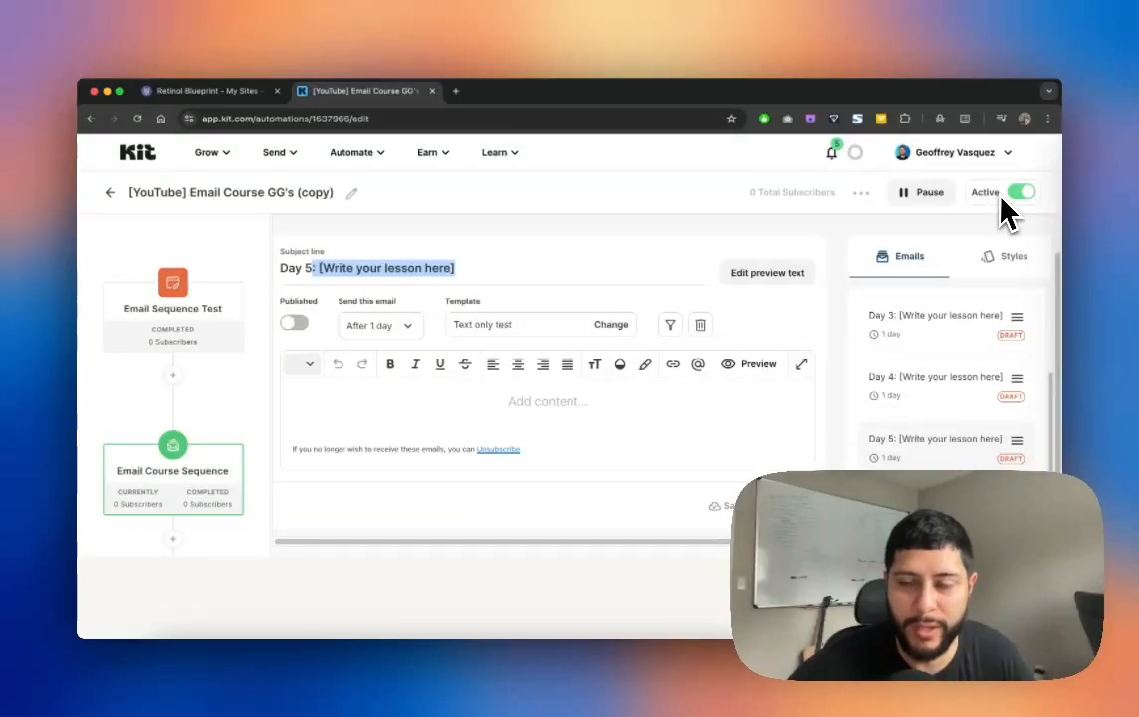
{"action": "scroll", "coordinate": [981, 259], "scroll_direction": "up", "scroll_amount": 2}
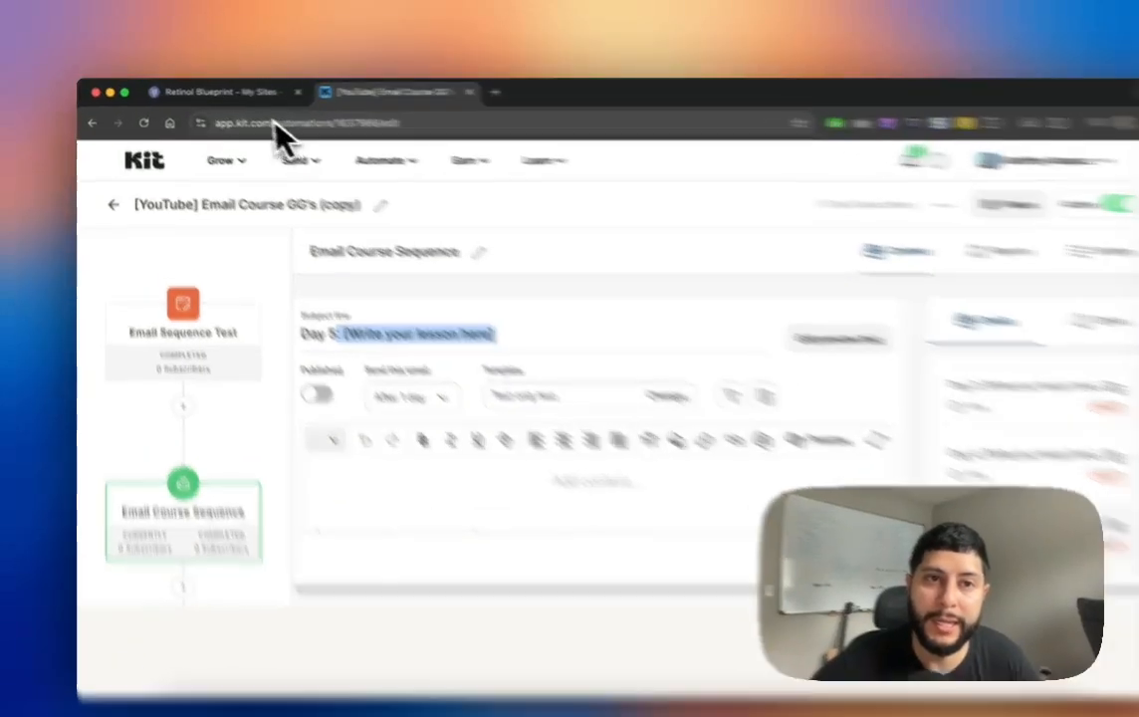
{"action": "left_click", "coordinate": [231, 91]}
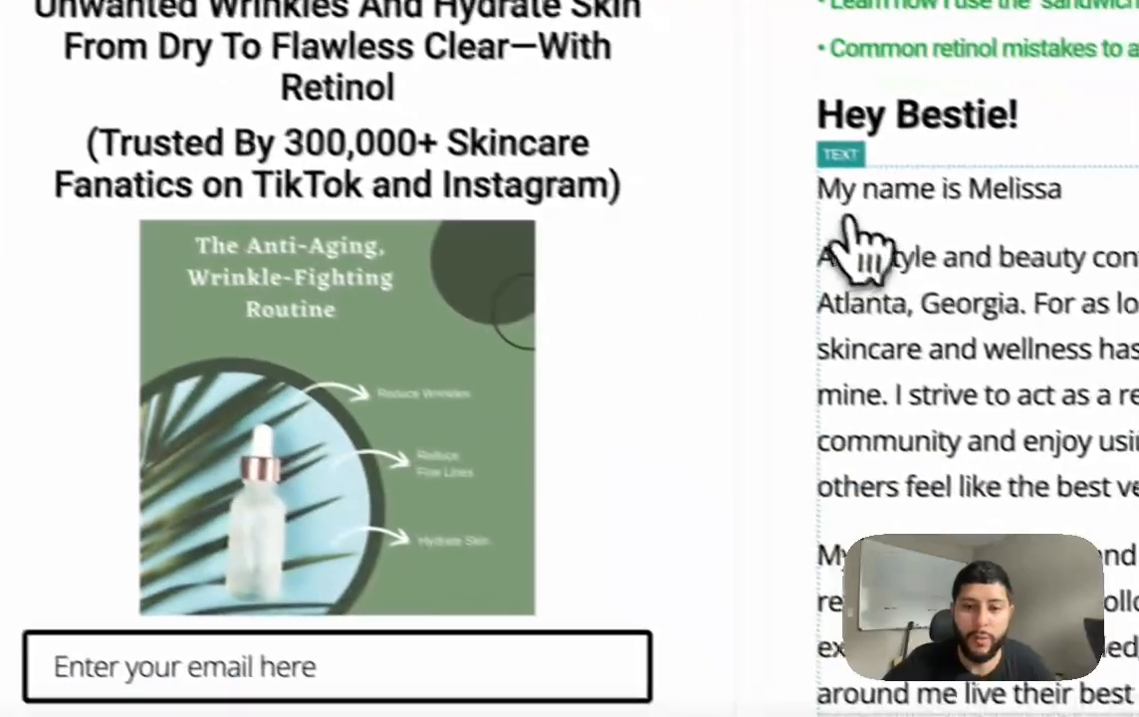
Step: Close the email form's settings and publish the site to retinolblueprint.carrd.co
{"action": "scroll", "coordinate": [669, 324], "scroll_direction": "down", "scroll_amount": 1}
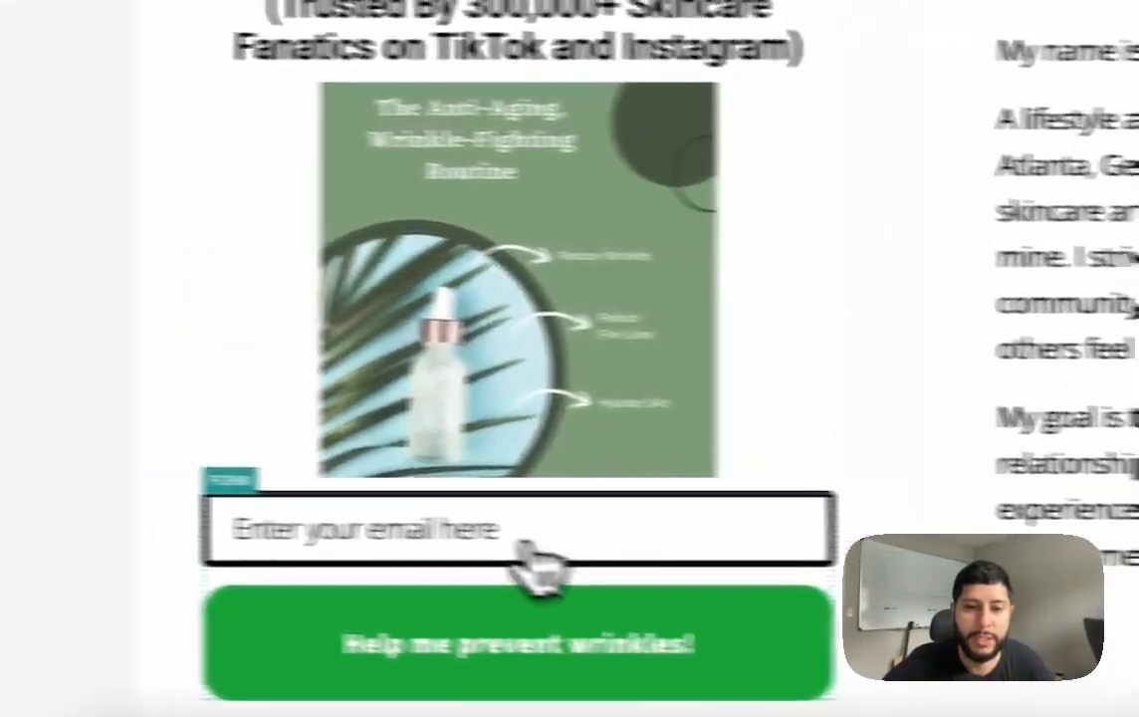
{"action": "left_click", "coordinate": [538, 562]}
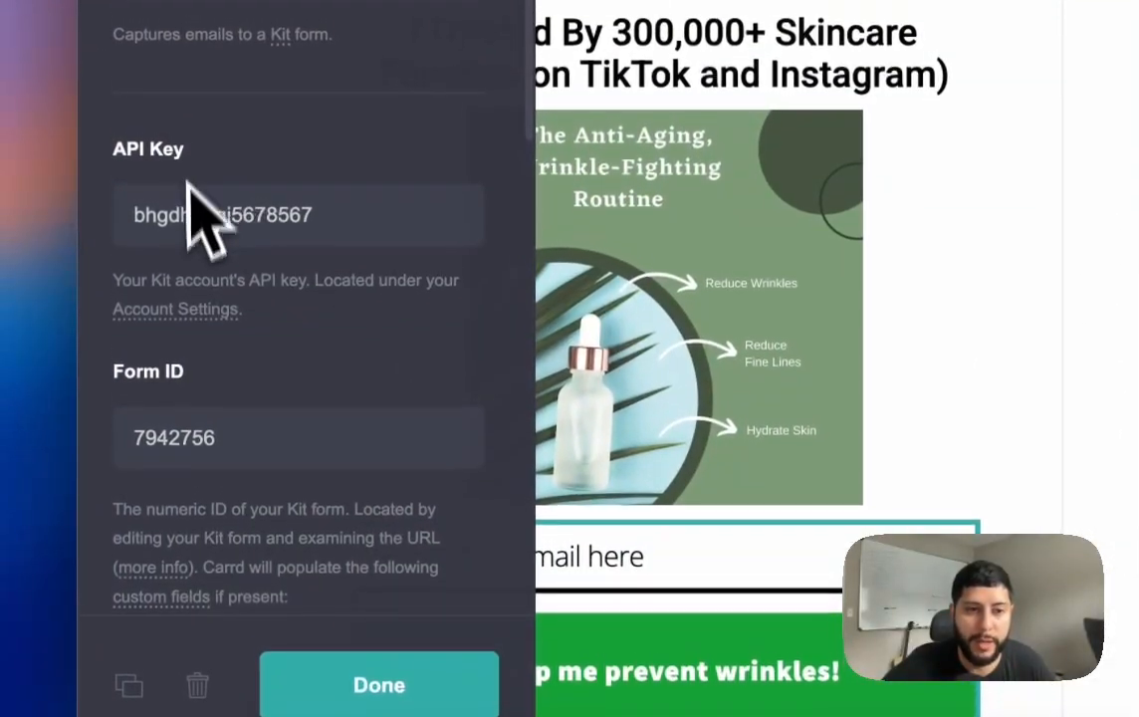
{"action": "left_click", "coordinate": [378, 685]}
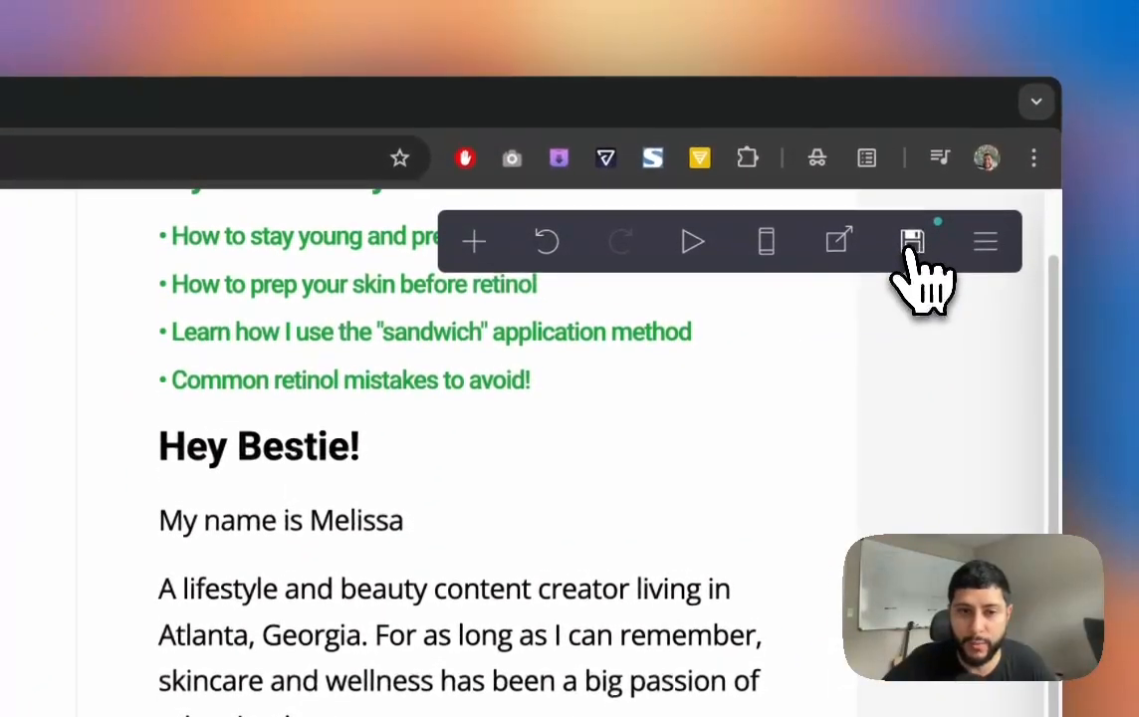
{"action": "left_click", "coordinate": [912, 241]}
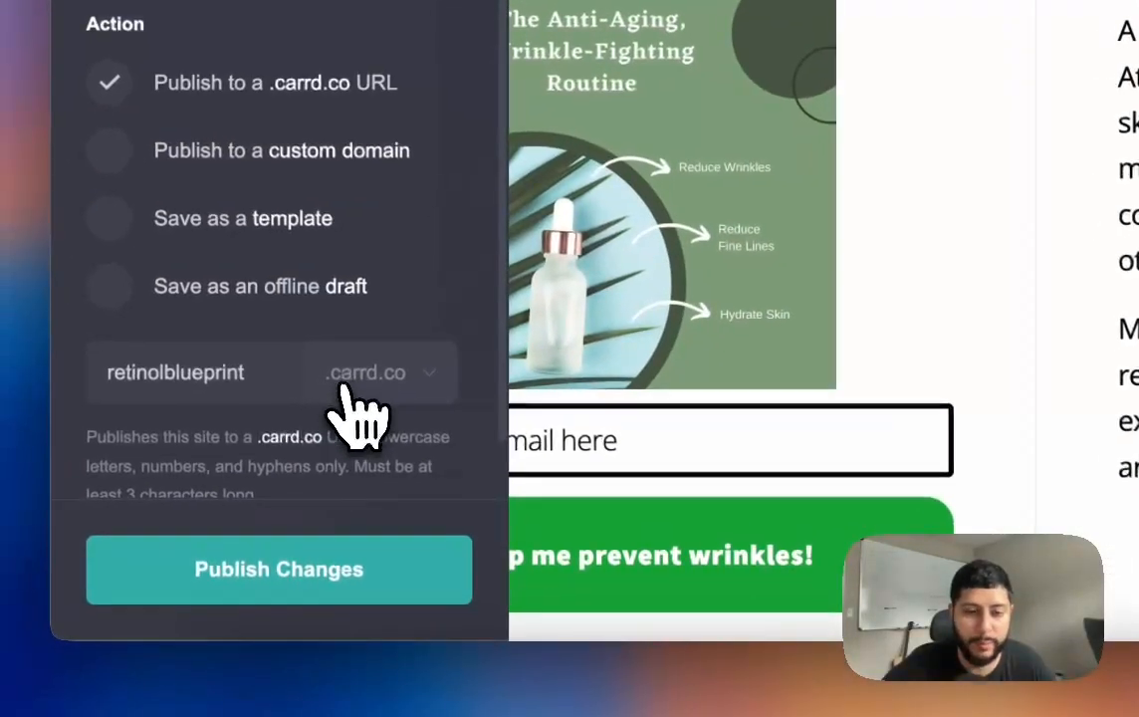
{"action": "left_click", "coordinate": [301, 567]}
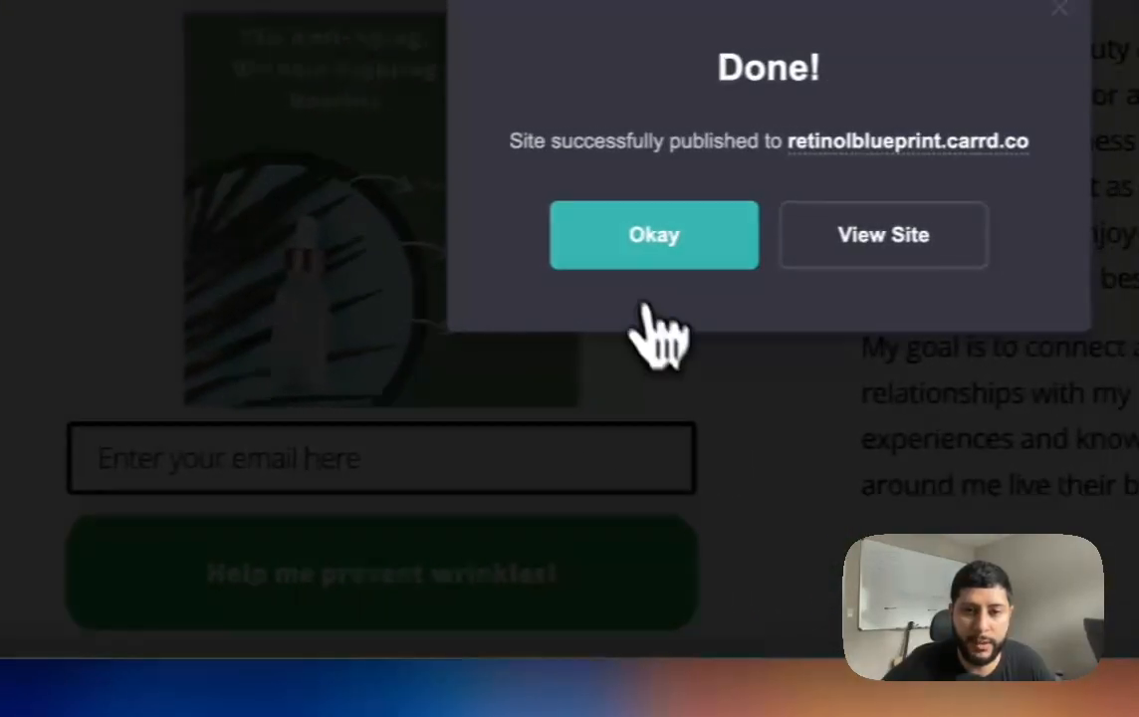
{"action": "left_click", "coordinate": [602, 249]}
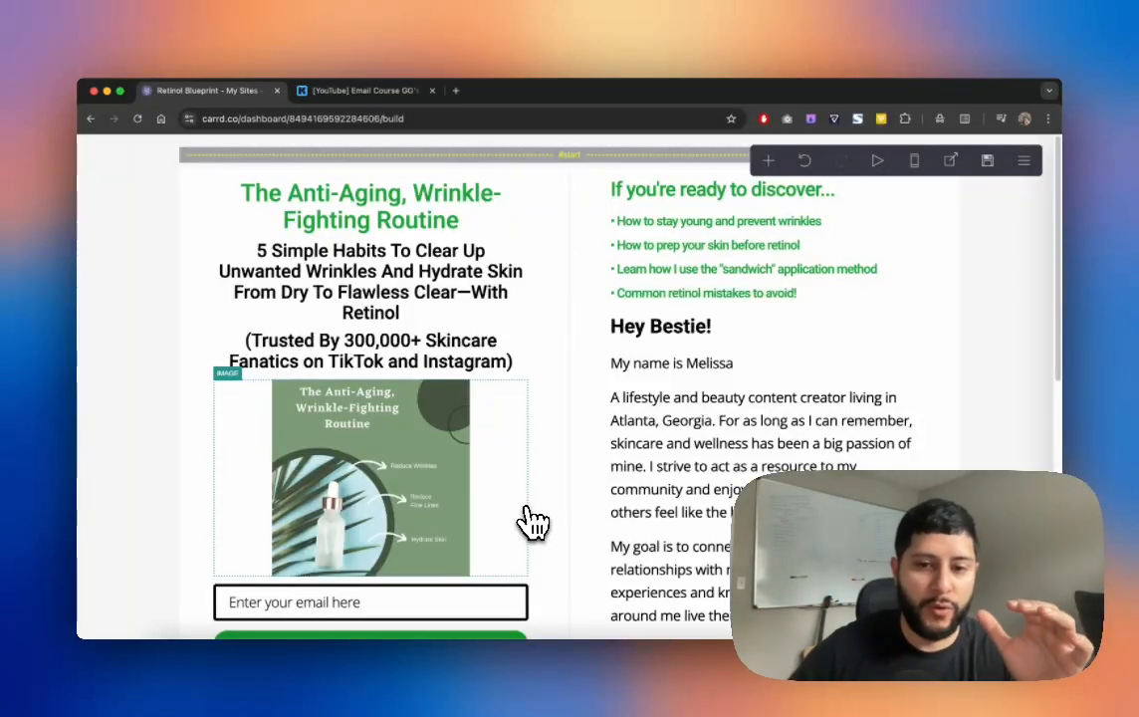
Step: Check the email form's Kit connection (Via Kit, API key, Form ID), then go back to Kit
{"action": "scroll", "coordinate": [523, 520], "scroll_direction": "down", "scroll_amount": 1}
{"action": "scroll", "coordinate": [488, 561], "scroll_direction": "down", "scroll_amount": 3}
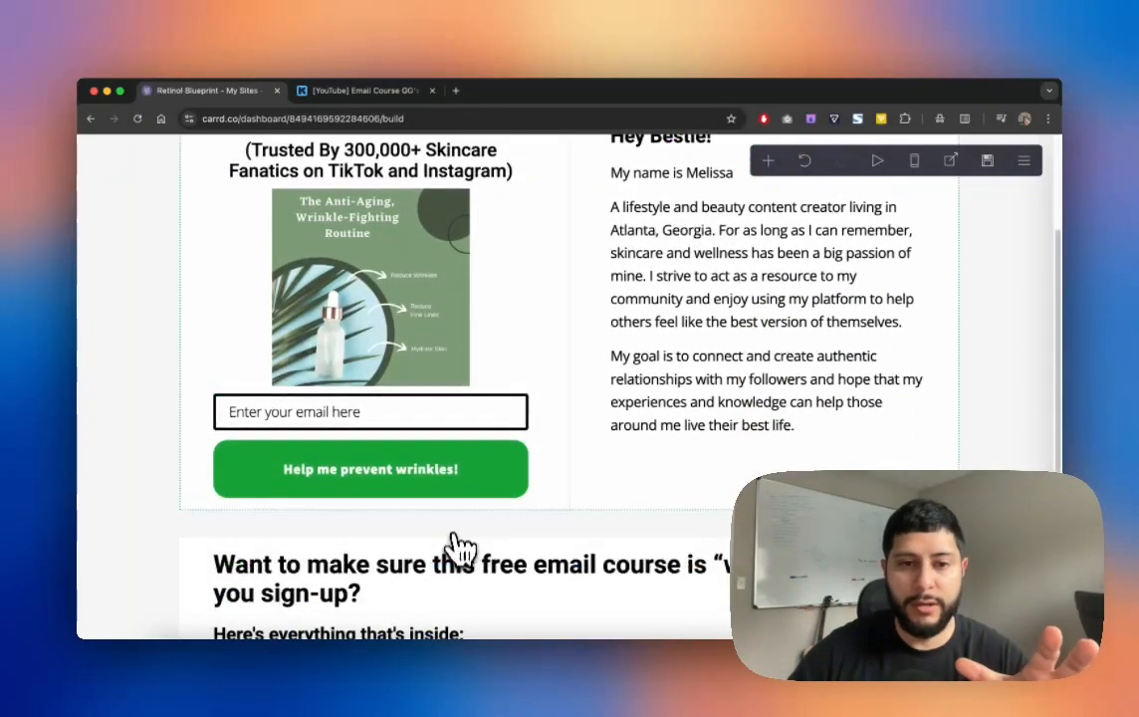
{"action": "scroll", "coordinate": [446, 474], "scroll_direction": "down", "scroll_amount": 1}
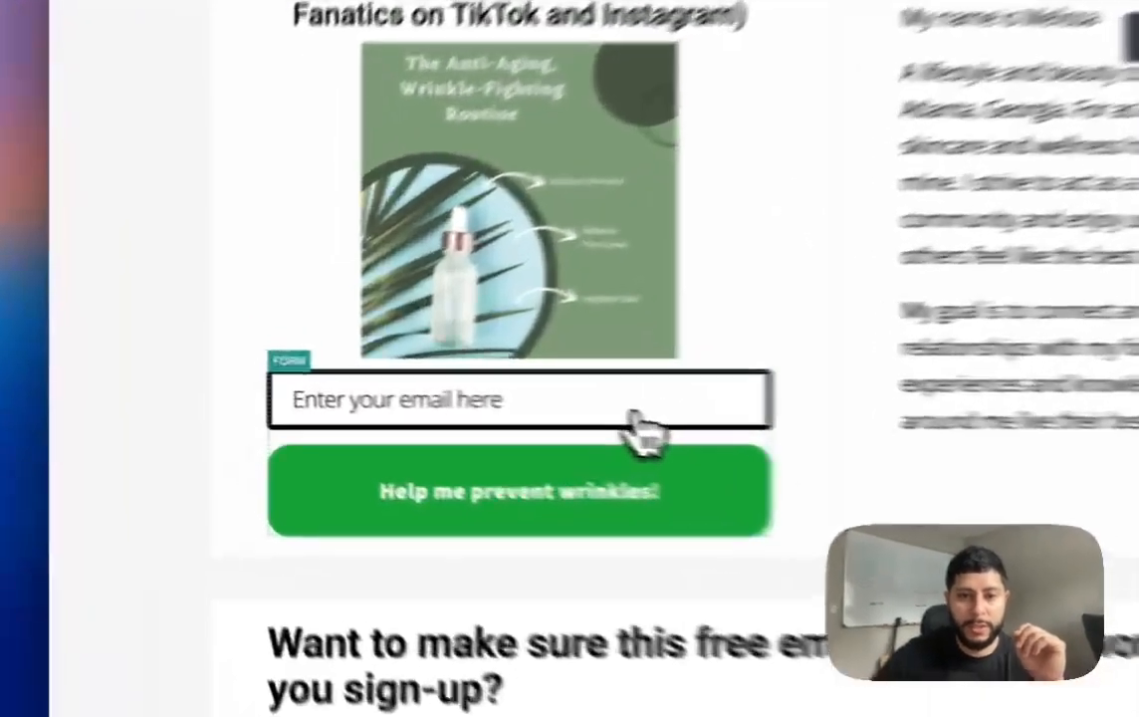
{"action": "left_click", "coordinate": [448, 408]}
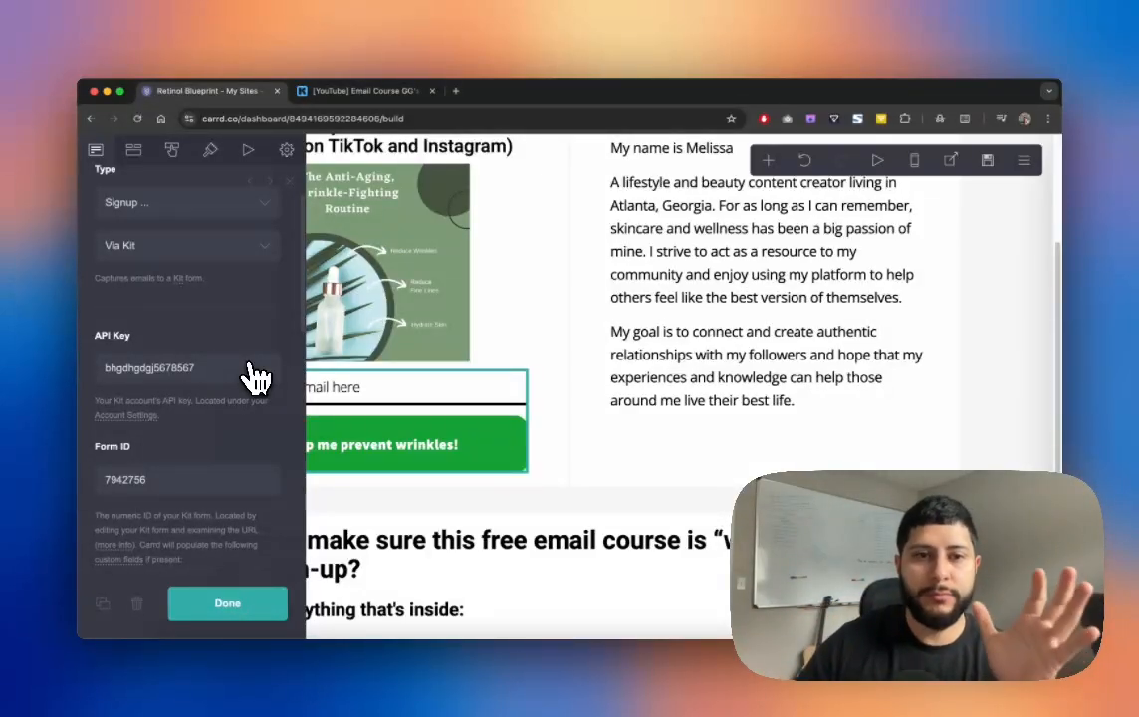
{"action": "left_click", "coordinate": [393, 90]}
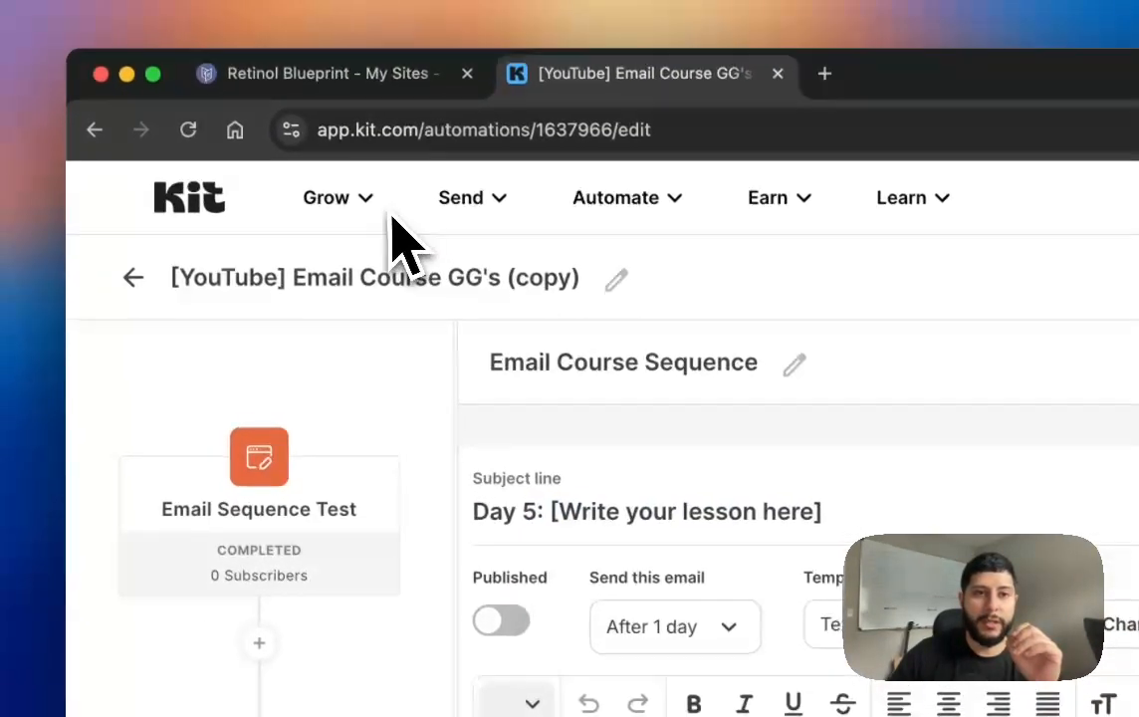
Step: Open the Email Sequence Test form from Grow > Landing Pages & Forms
{"action": "left_click", "coordinate": [159, 75]}
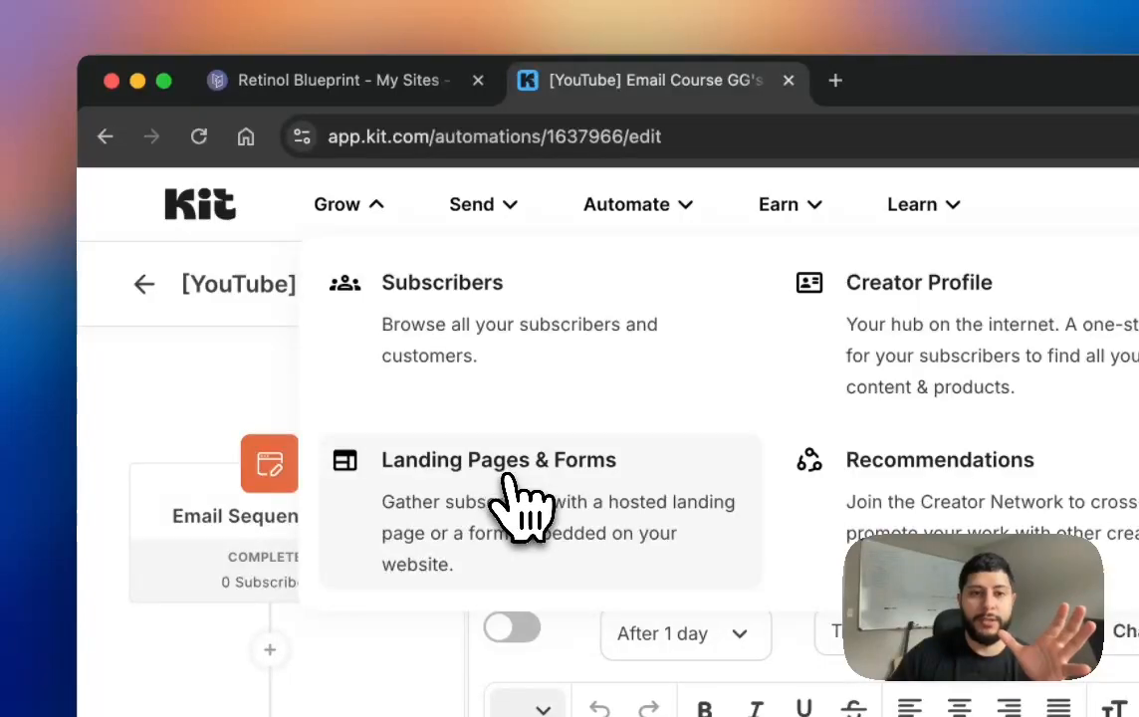
{"action": "left_click", "coordinate": [533, 503]}
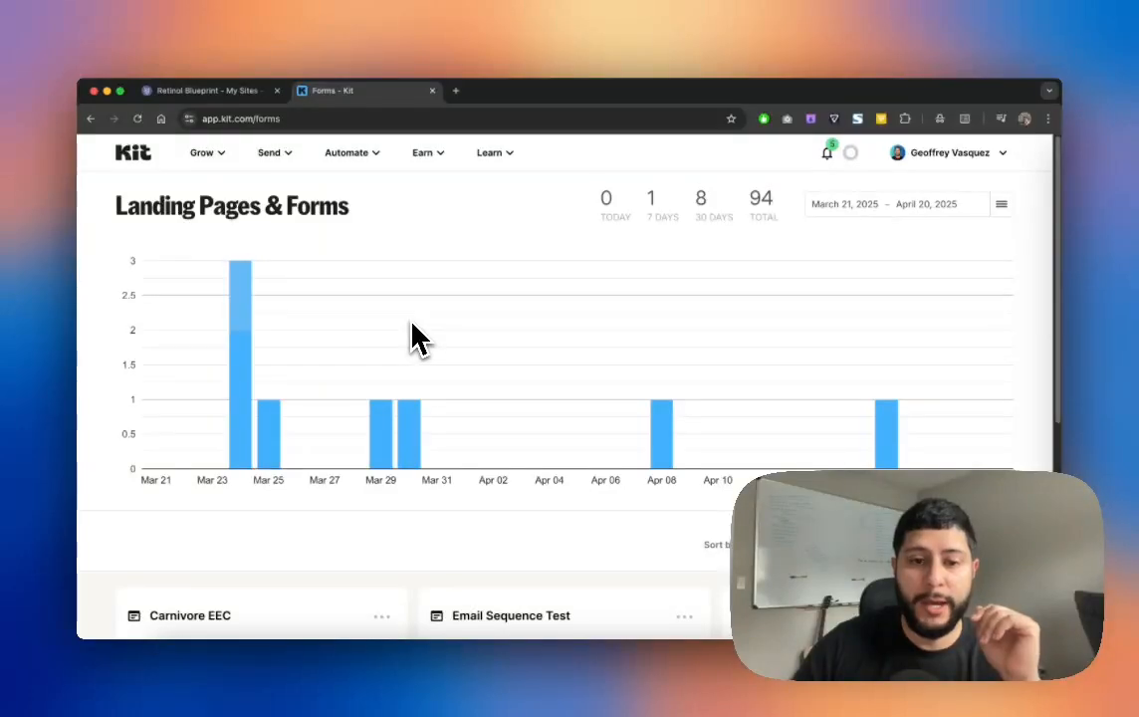
{"action": "scroll", "coordinate": [411, 324], "scroll_direction": "down", "scroll_amount": 5}
{"action": "scroll", "coordinate": [448, 340], "scroll_direction": "down", "scroll_amount": 3}
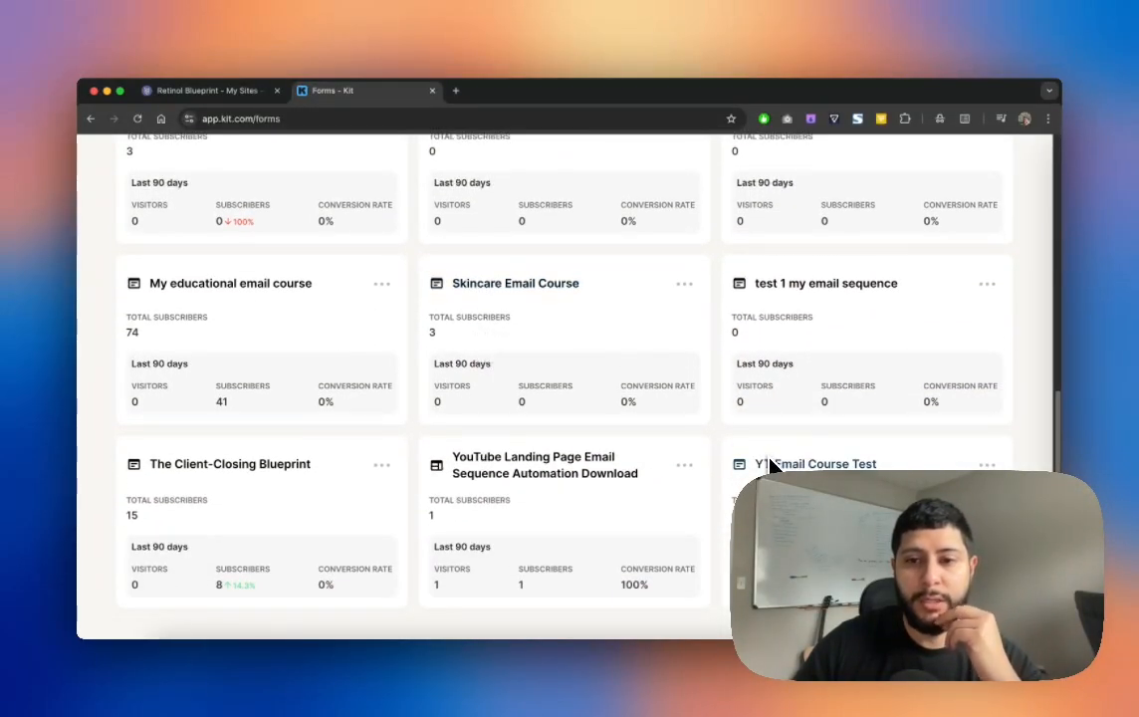
{"action": "scroll", "coordinate": [612, 457], "scroll_direction": "up", "scroll_amount": 3}
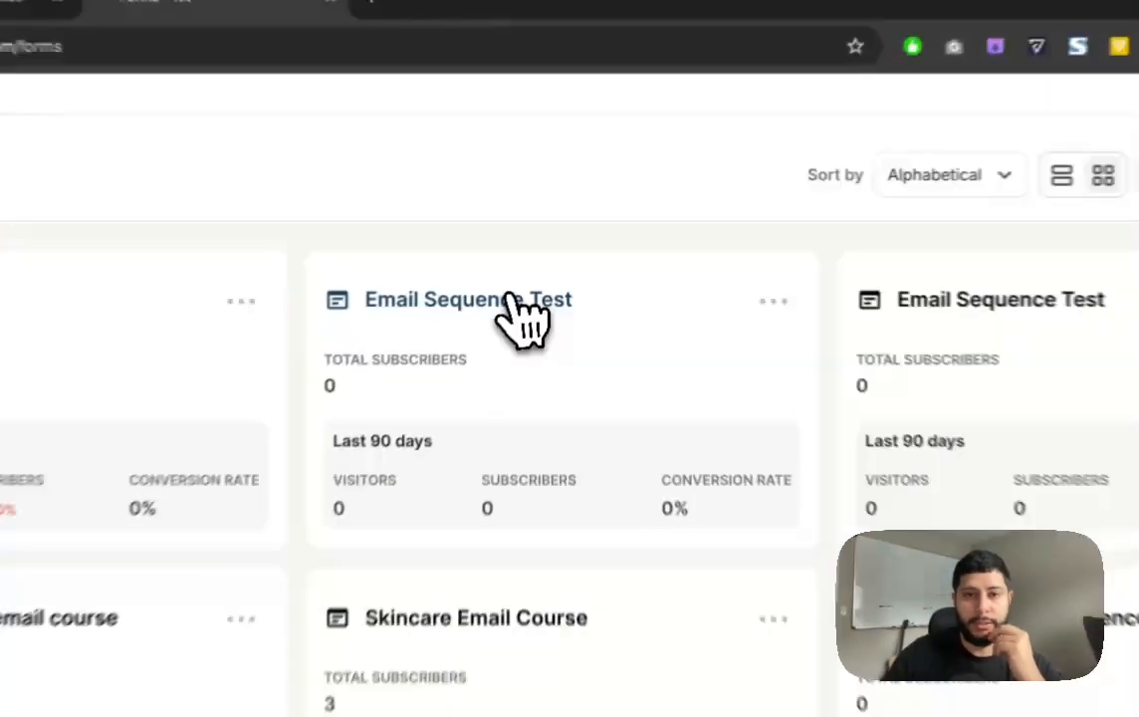
{"action": "left_click", "coordinate": [533, 262]}
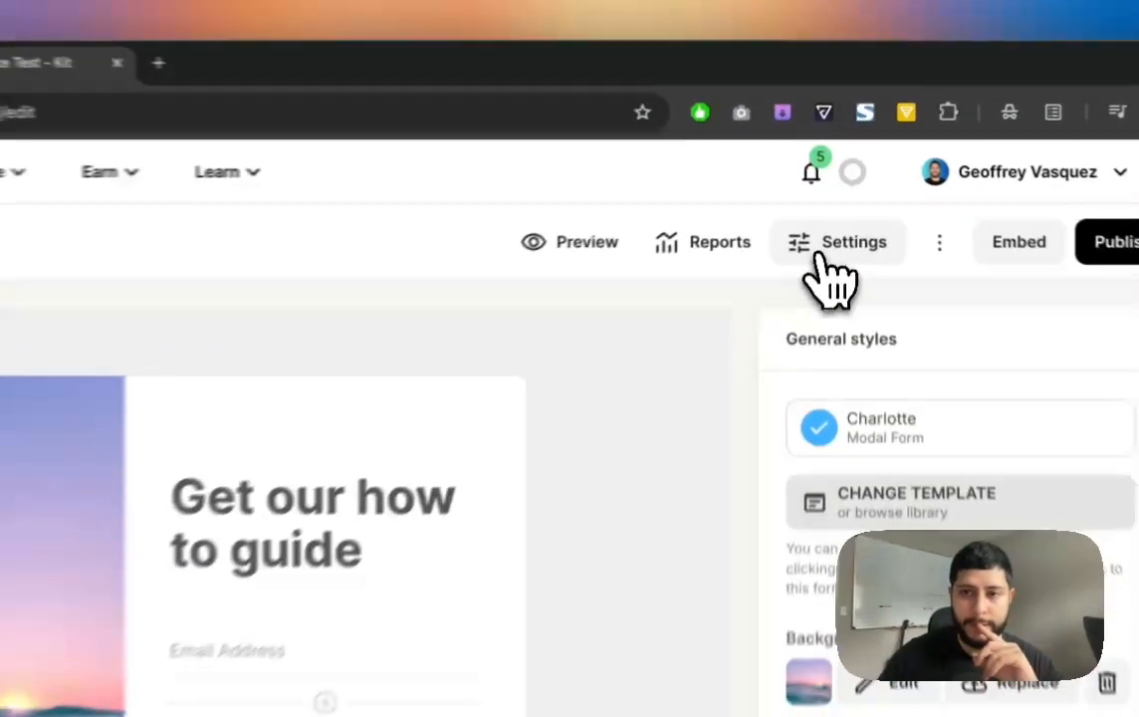
Step: Look over the form's settings and confirm its ID 7942746 in the web address
{"action": "left_click", "coordinate": [831, 199]}
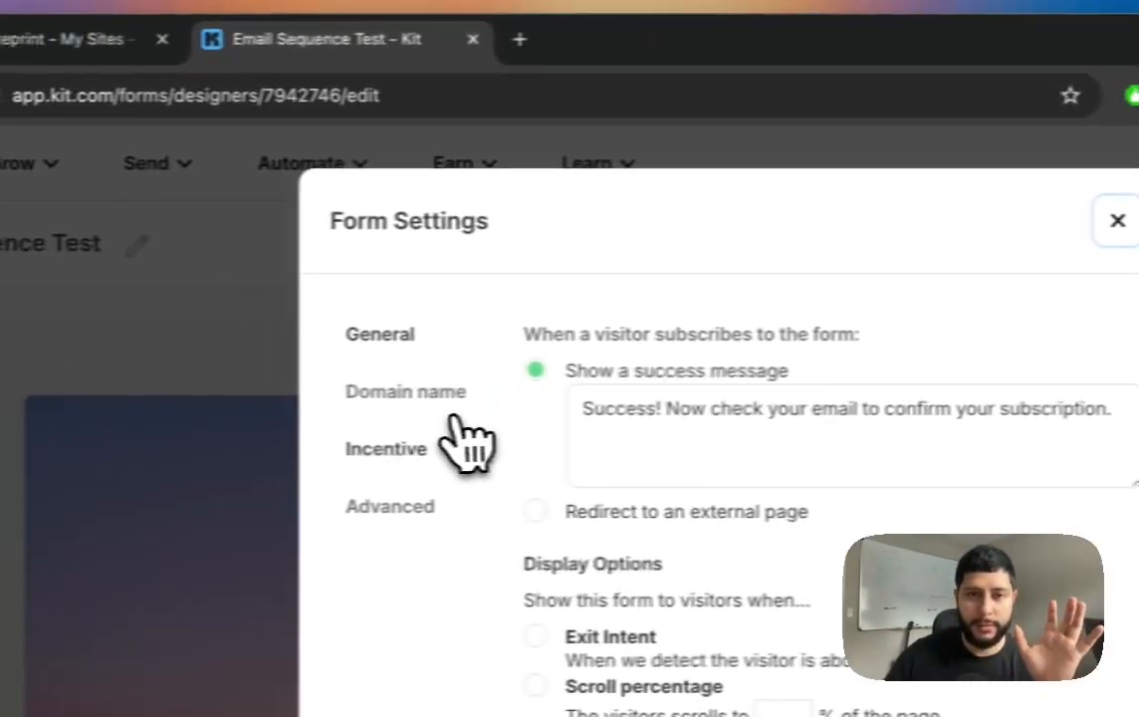
{"action": "left_click", "coordinate": [448, 425]}
{"action": "left_click", "coordinate": [236, 327]}
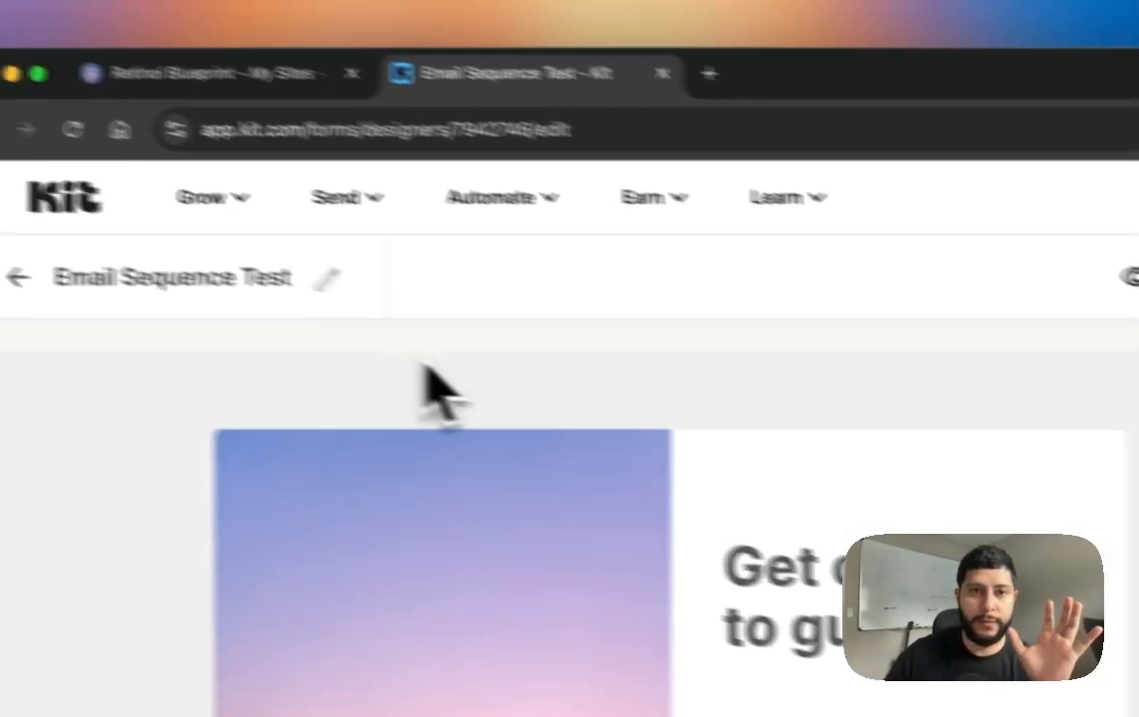
{"action": "double_click", "coordinate": [623, 160]}
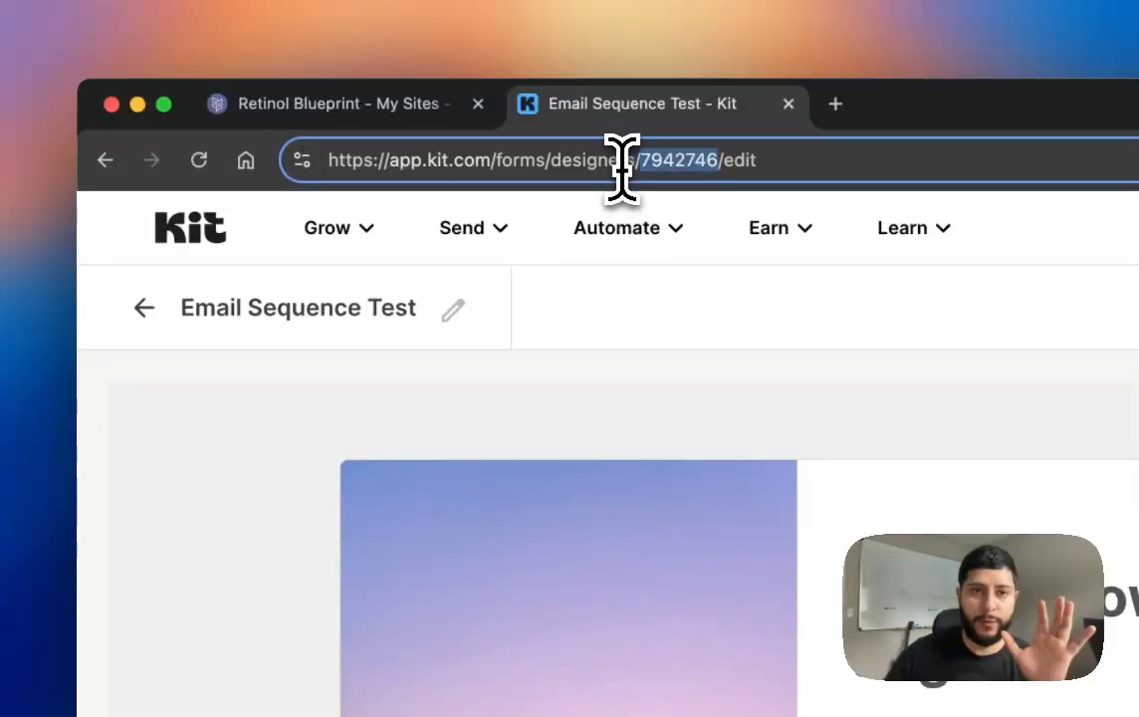
{"action": "scroll", "coordinate": [970, 531], "scroll_direction": "down", "scroll_amount": 2}
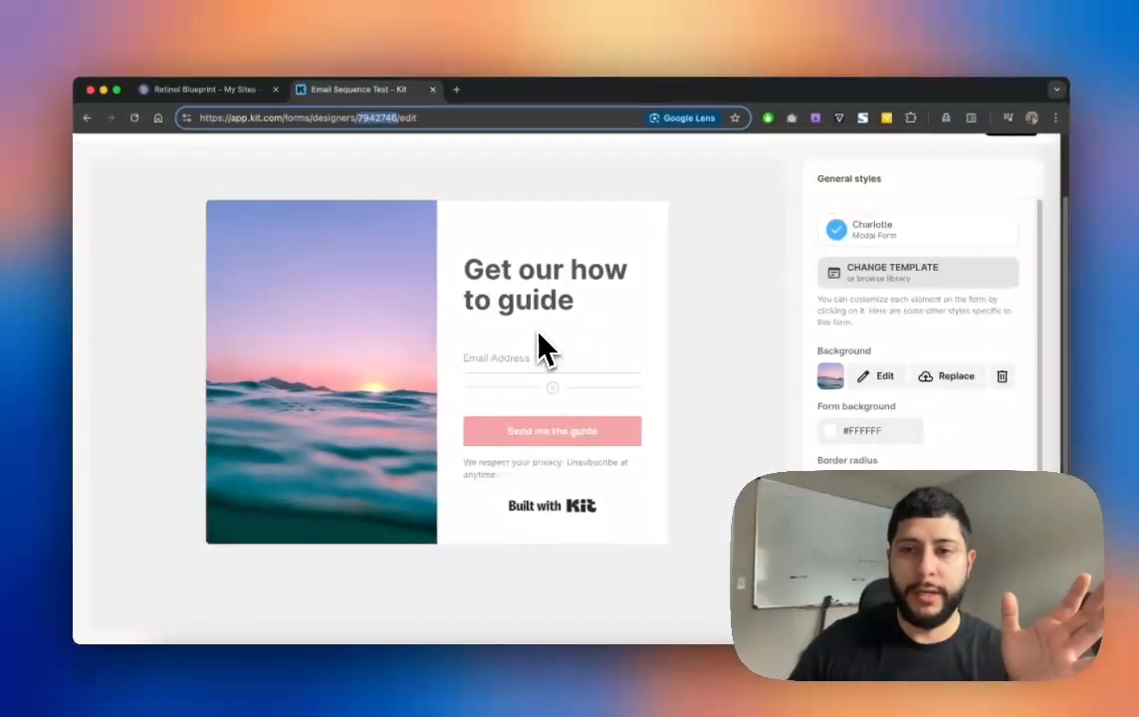
{"action": "scroll", "coordinate": [537, 350], "scroll_direction": "up", "scroll_amount": 2}
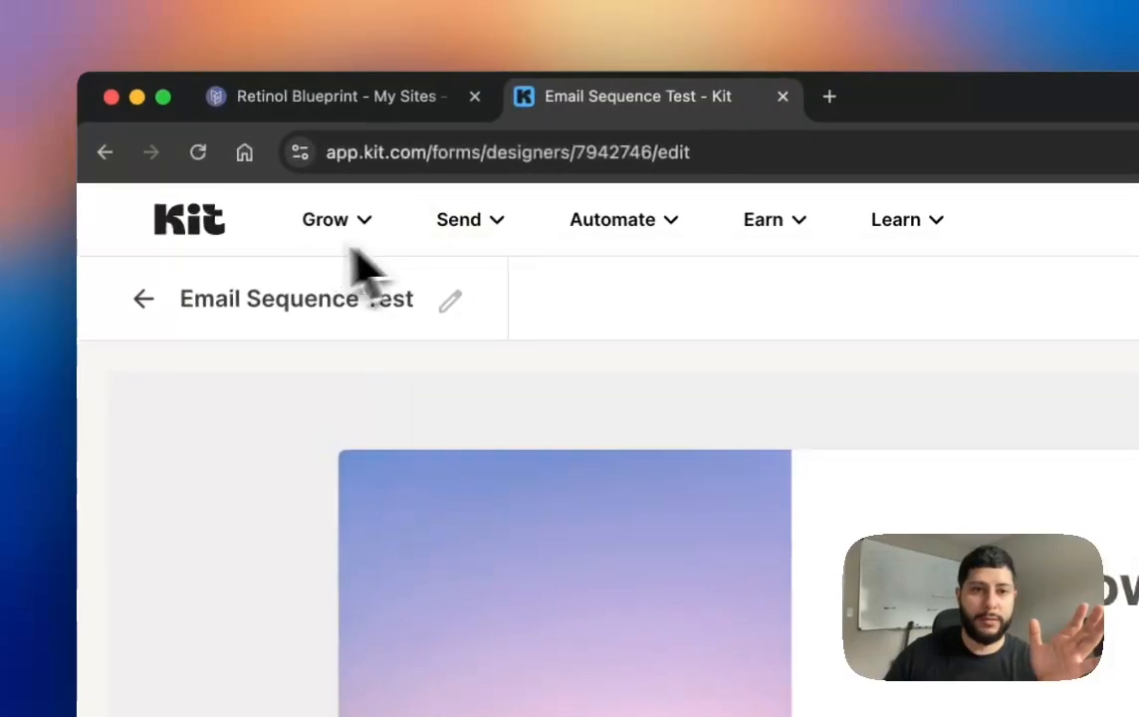
Step: Leave the form designer for the Send > Sequences list
{"action": "mouse_move", "coordinate": [220, 157]}
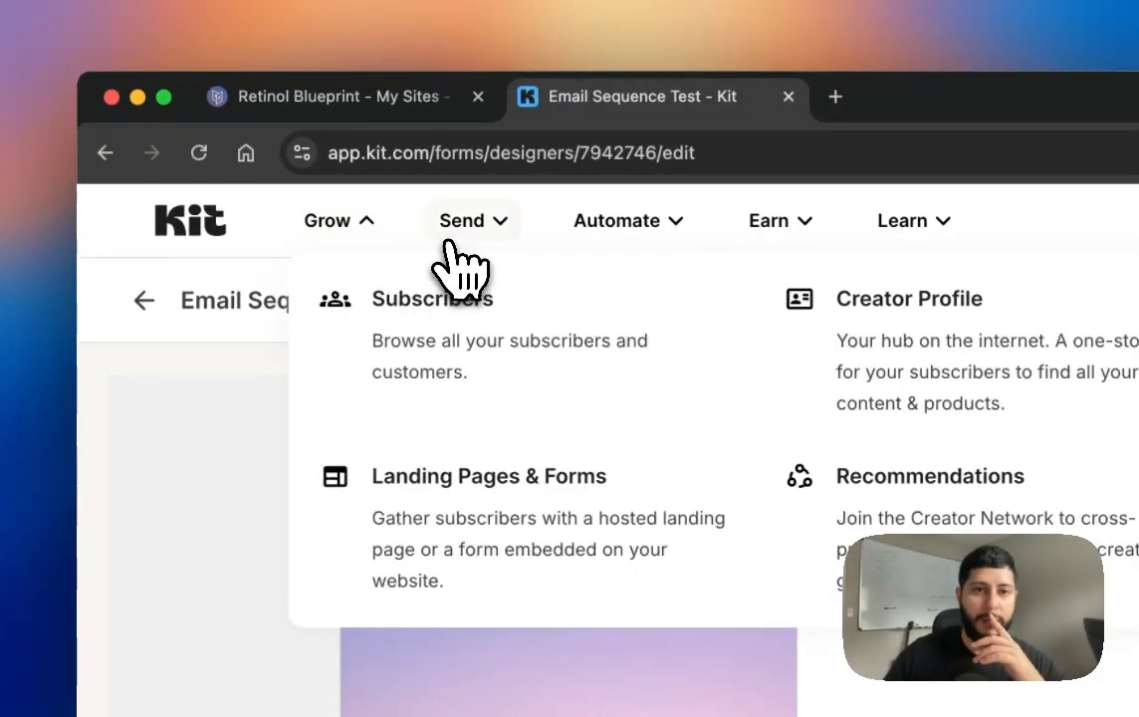
{"action": "mouse_move", "coordinate": [453, 237]}
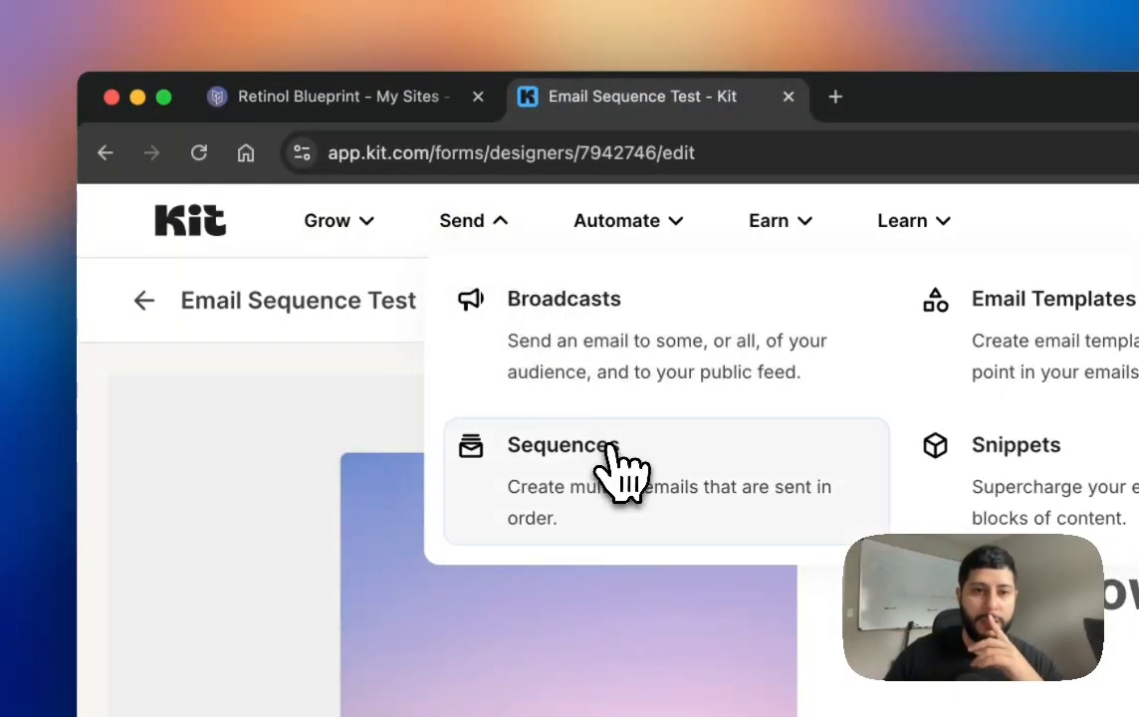
{"action": "left_click", "coordinate": [637, 487]}
{"action": "left_click", "coordinate": [844, 362]}
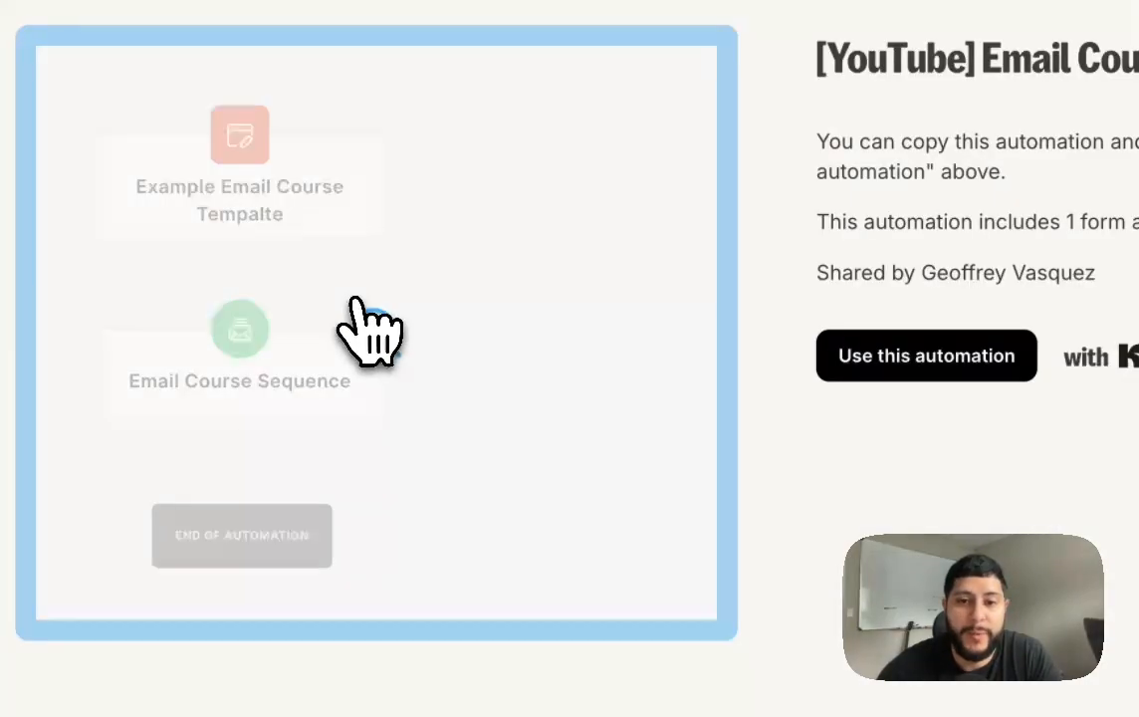
Step: Open the Email Course Sequence step and scroll to the published Day 1 email body
{"action": "left_click", "coordinate": [373, 330]}
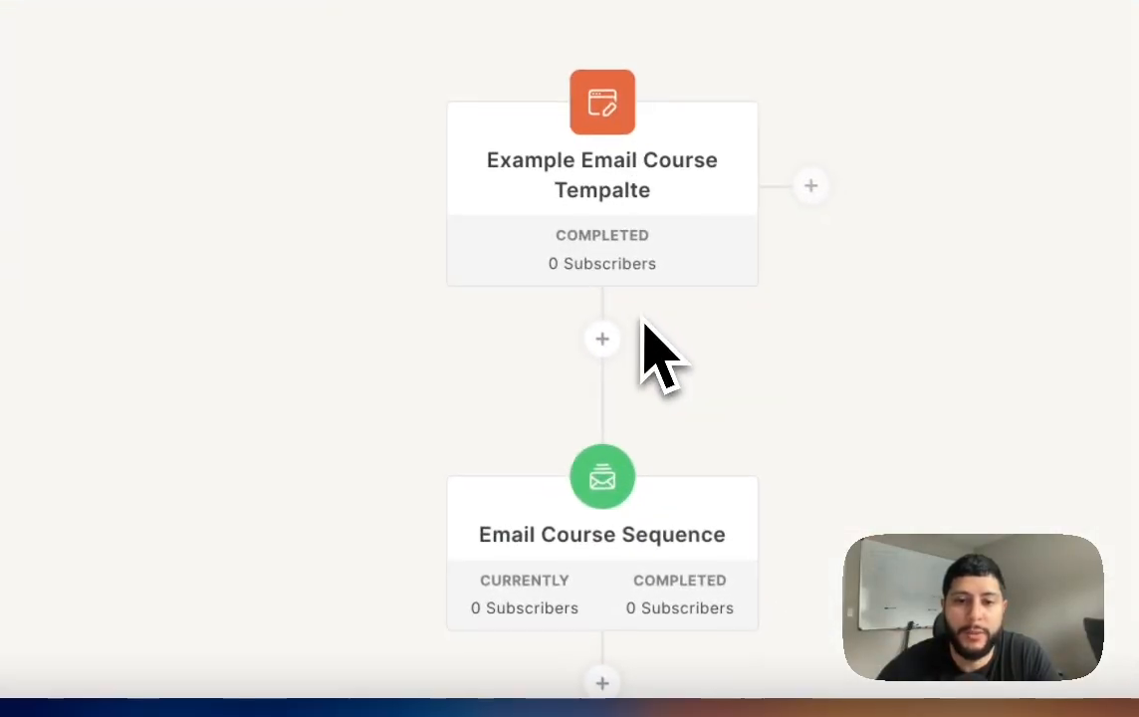
{"action": "scroll", "coordinate": [648, 351], "scroll_direction": "down", "scroll_amount": 1}
{"action": "left_click", "coordinate": [594, 443]}
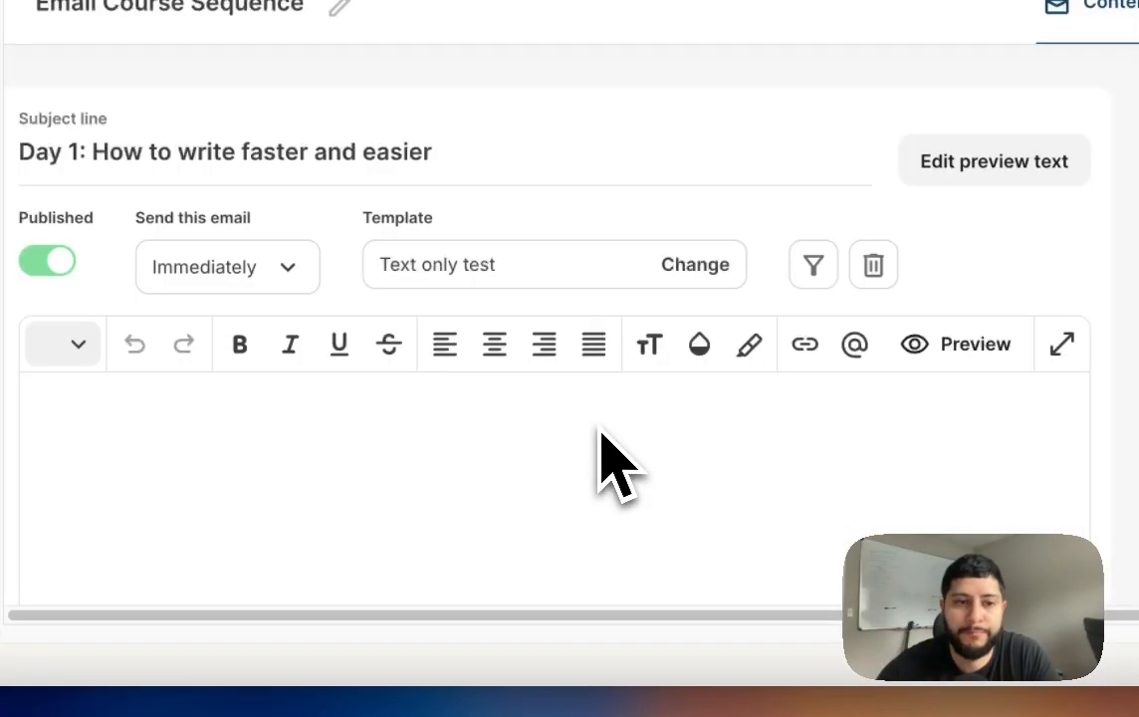
{"action": "scroll", "coordinate": [609, 464], "scroll_direction": "down", "scroll_amount": 2}
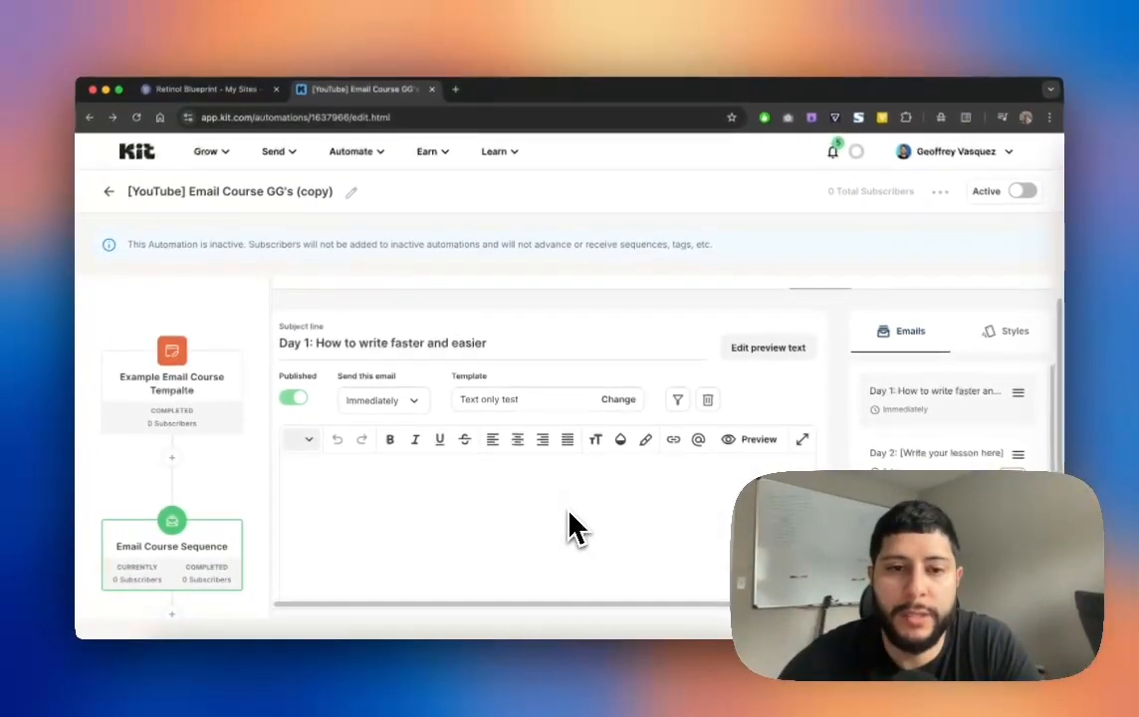
{"action": "scroll", "coordinate": [574, 527], "scroll_direction": "down", "scroll_amount": 2}
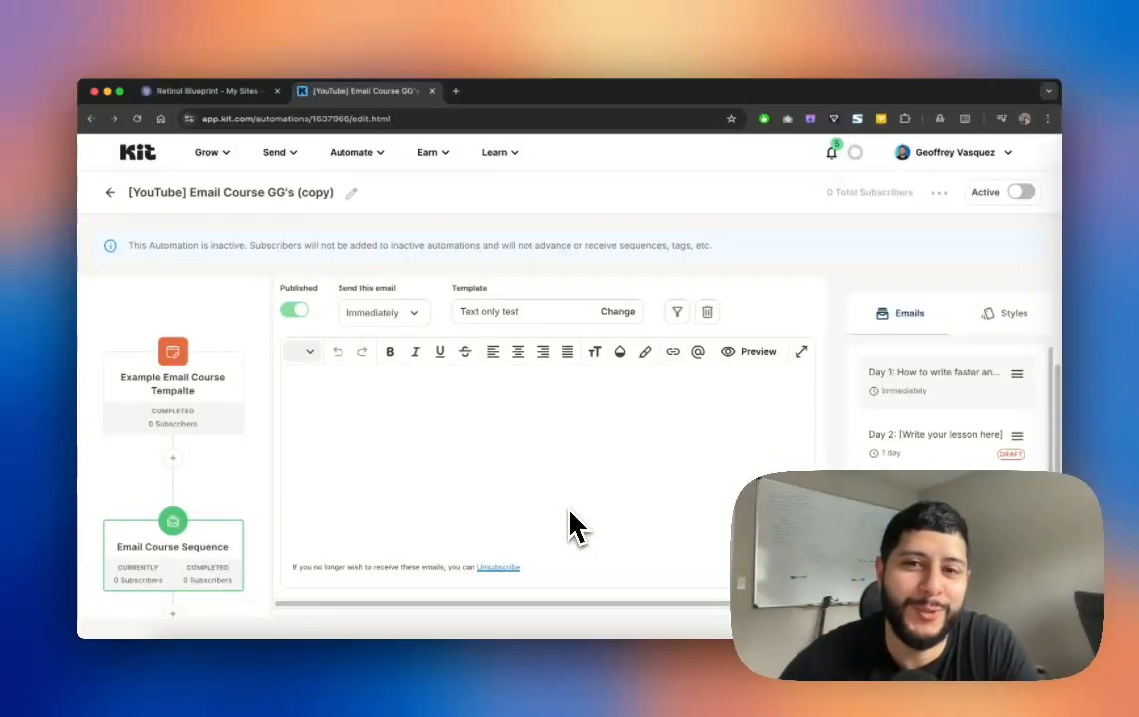
{"action": "scroll", "coordinate": [575, 525], "scroll_direction": "up", "scroll_amount": 2}
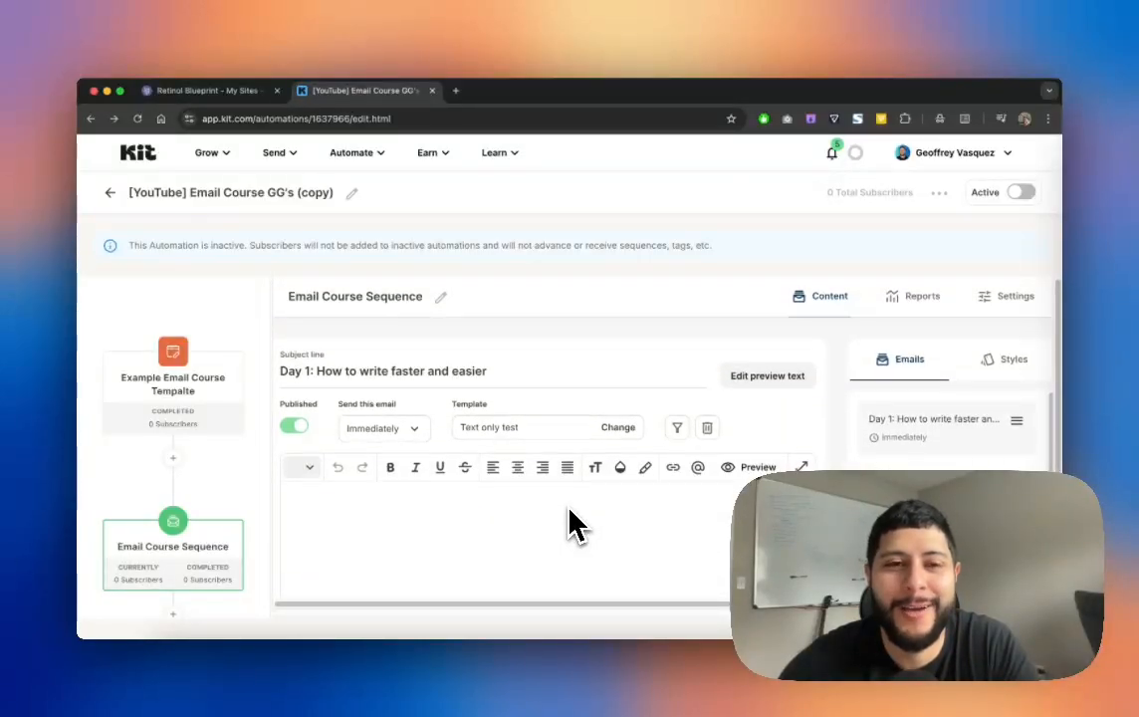
{"action": "scroll", "coordinate": [576, 525], "scroll_direction": "down", "scroll_amount": 2}
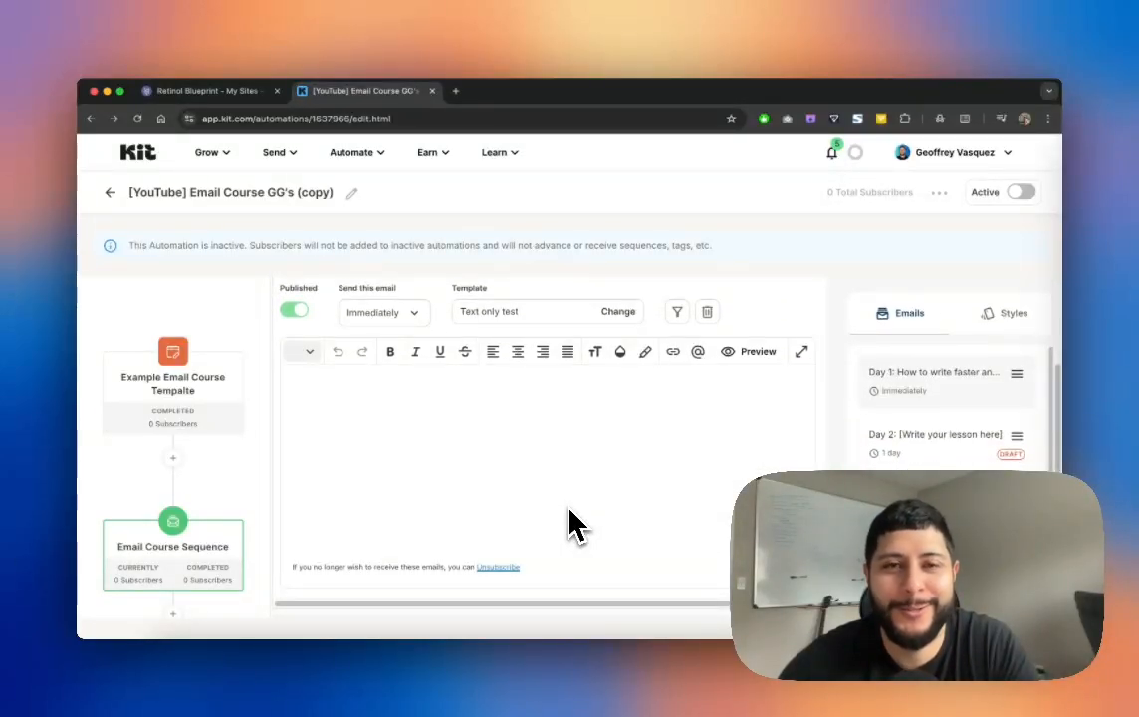